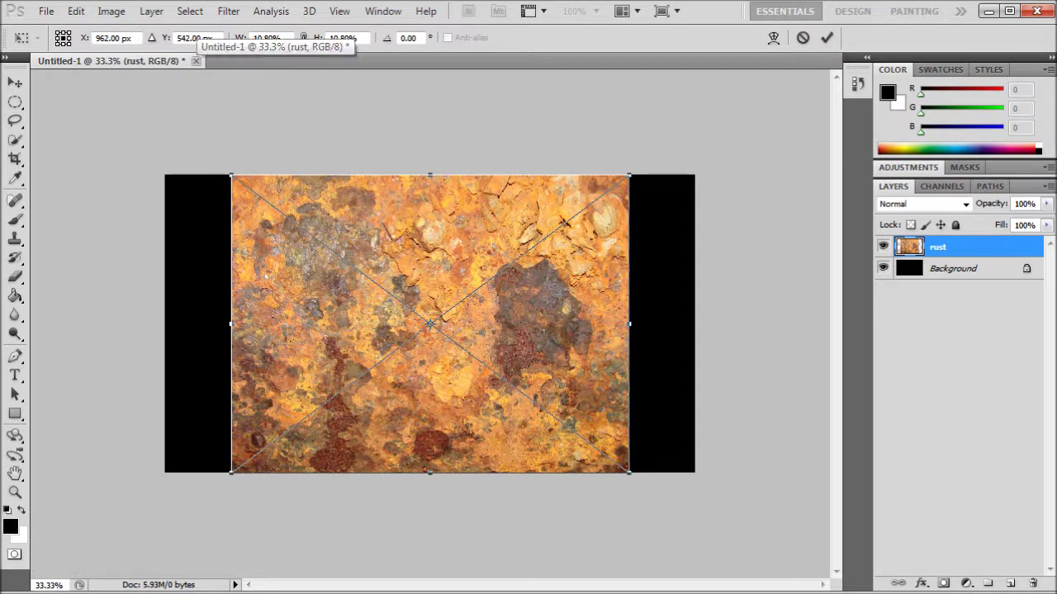
- Discard the pending placement of the rust image in the black document
key(v)
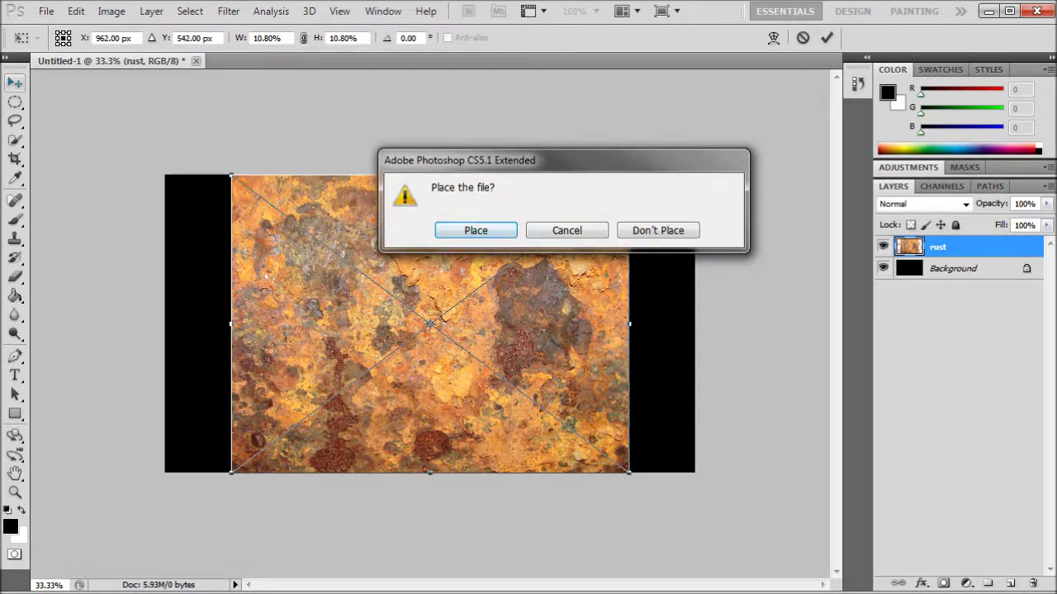
click(567, 230)
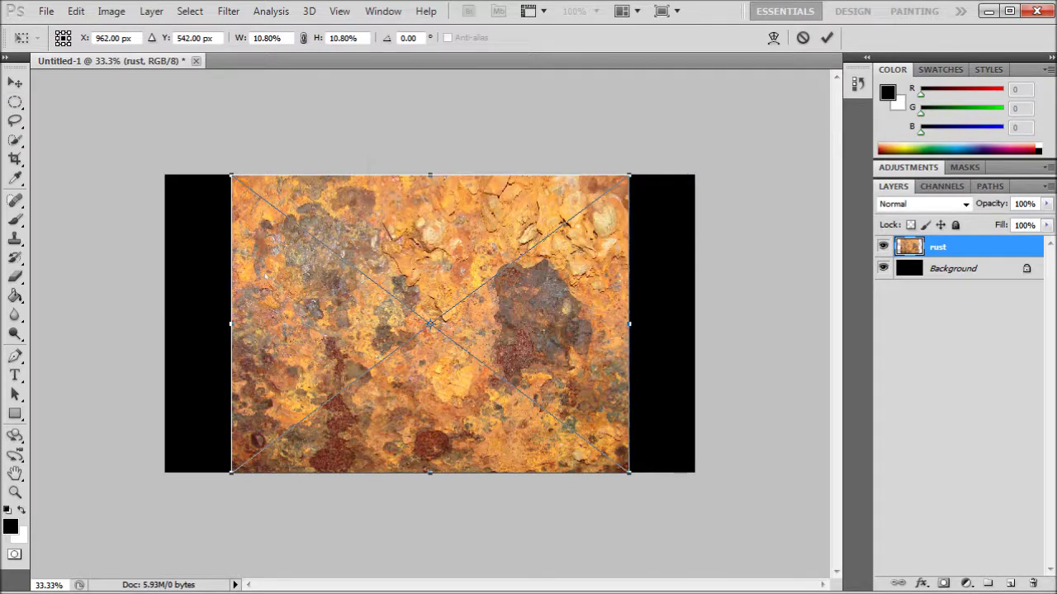
key(v)
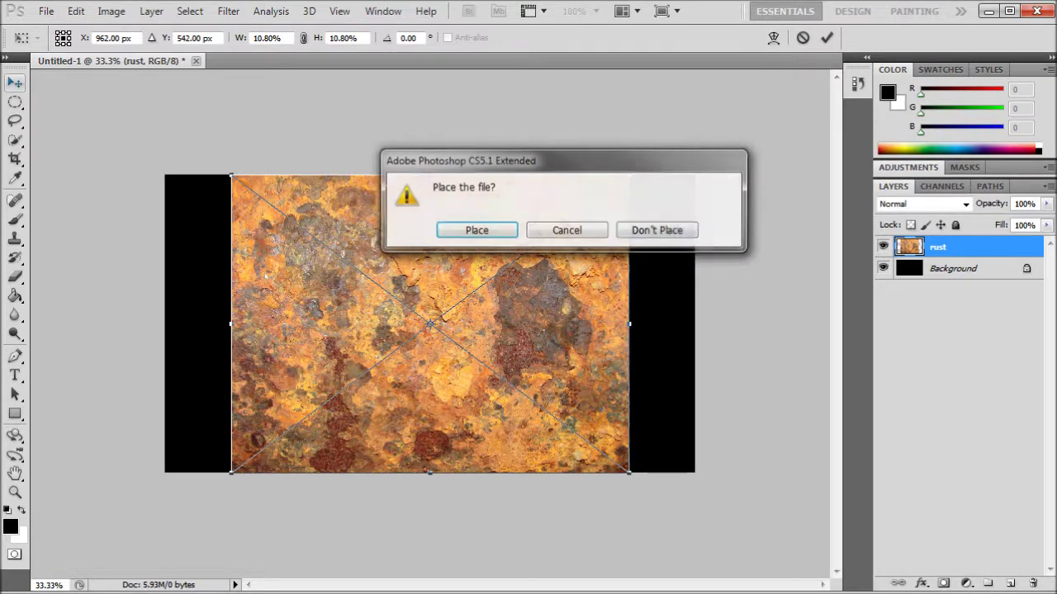
click(659, 230)
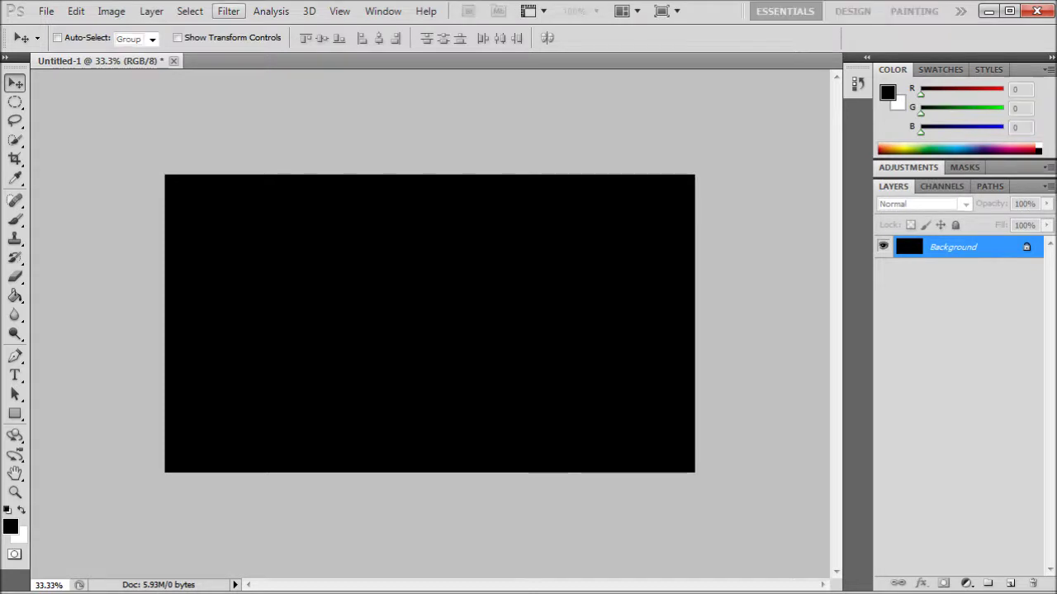
- Open rust.jpg as its own separate document
key(ctrl+n)
click(577, 193)
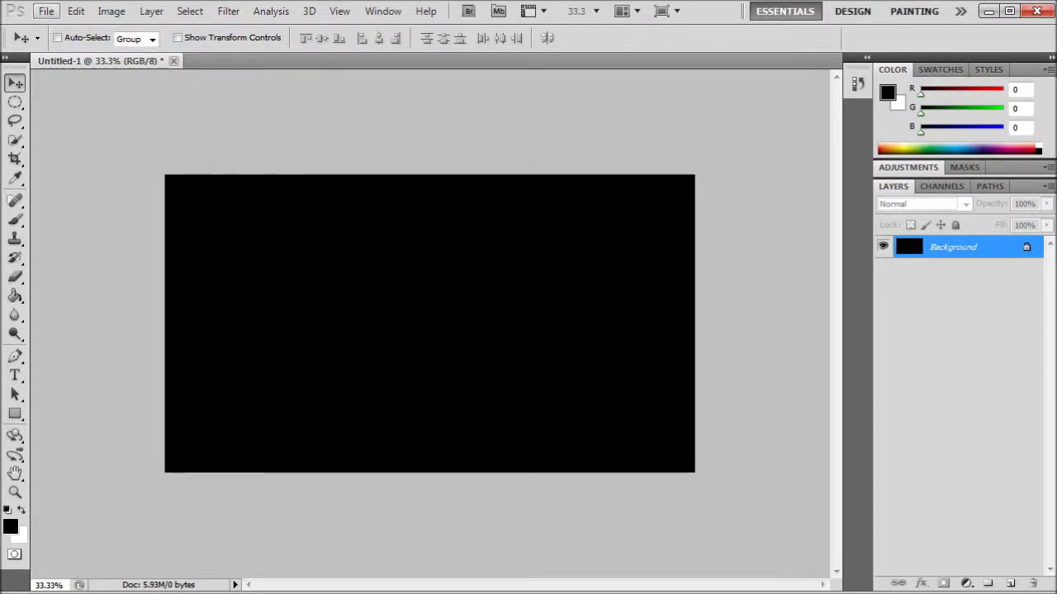
click(45, 11)
key(Up)
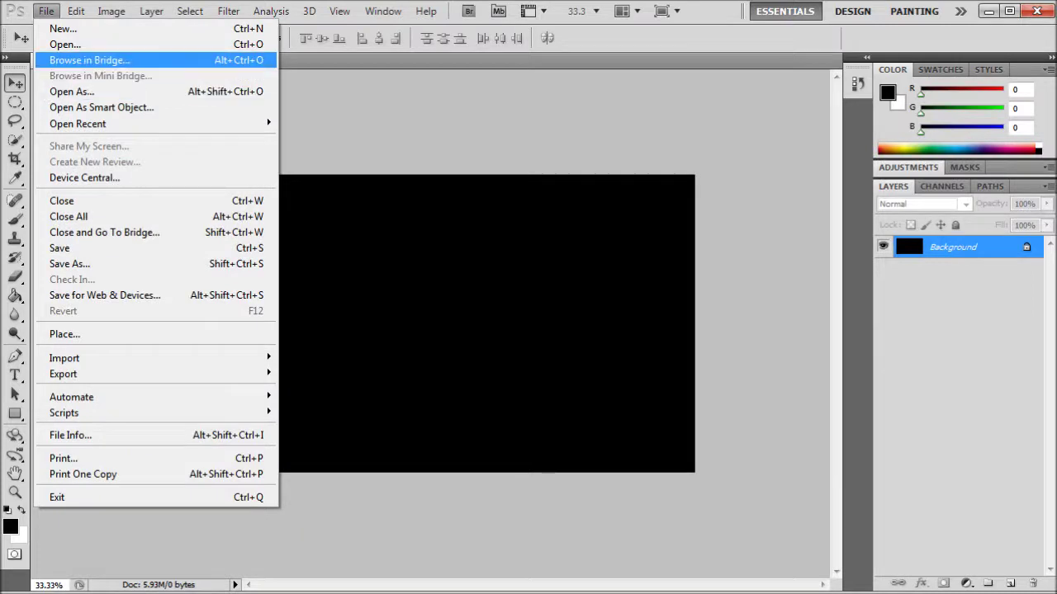
key(Up)
key(Return)
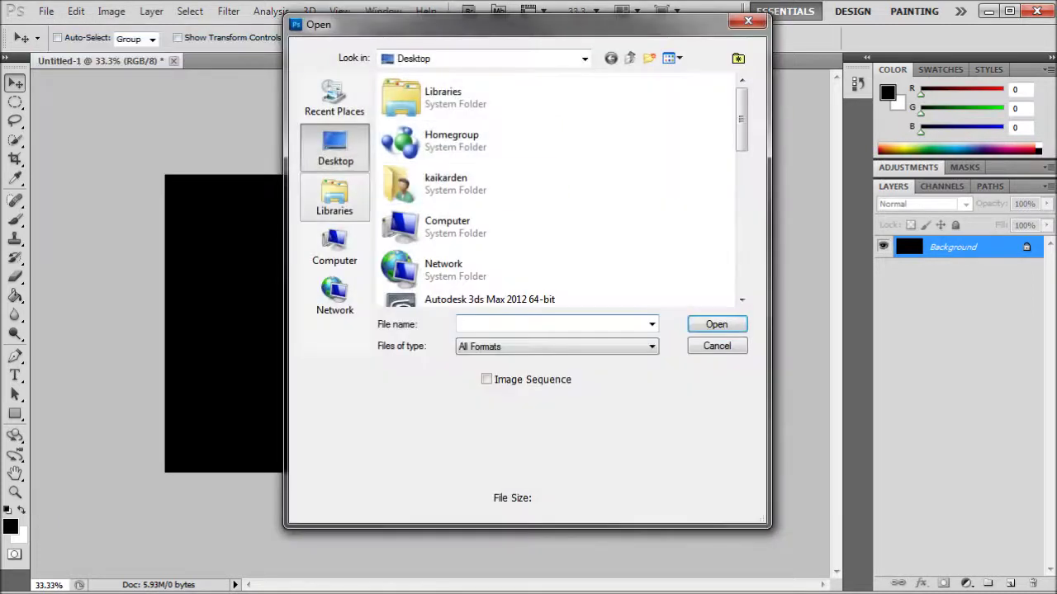
scroll(470, 200, down, 10)
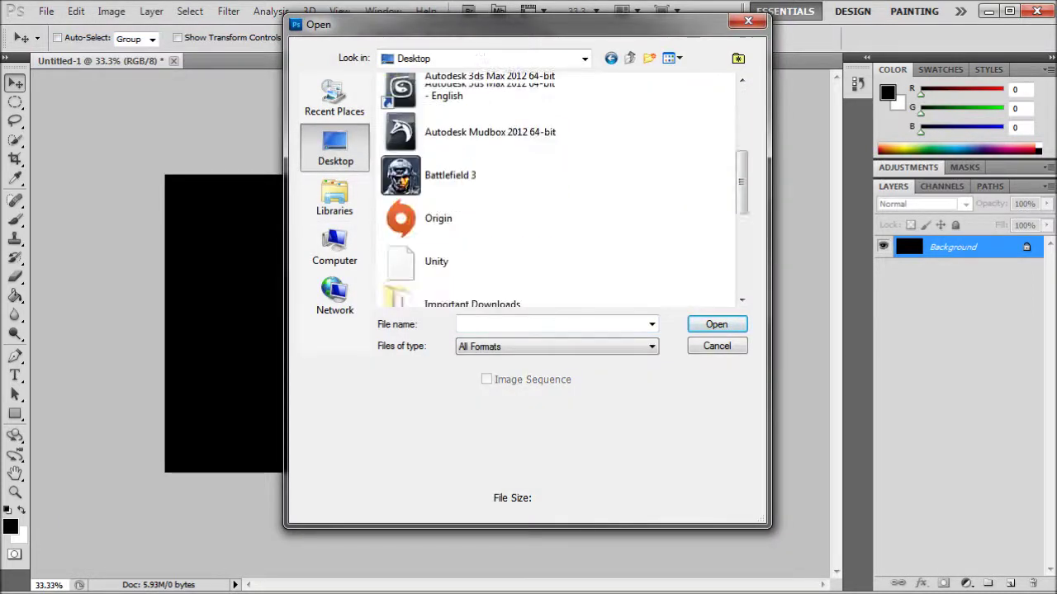
click(469, 199)
double_click(469, 243)
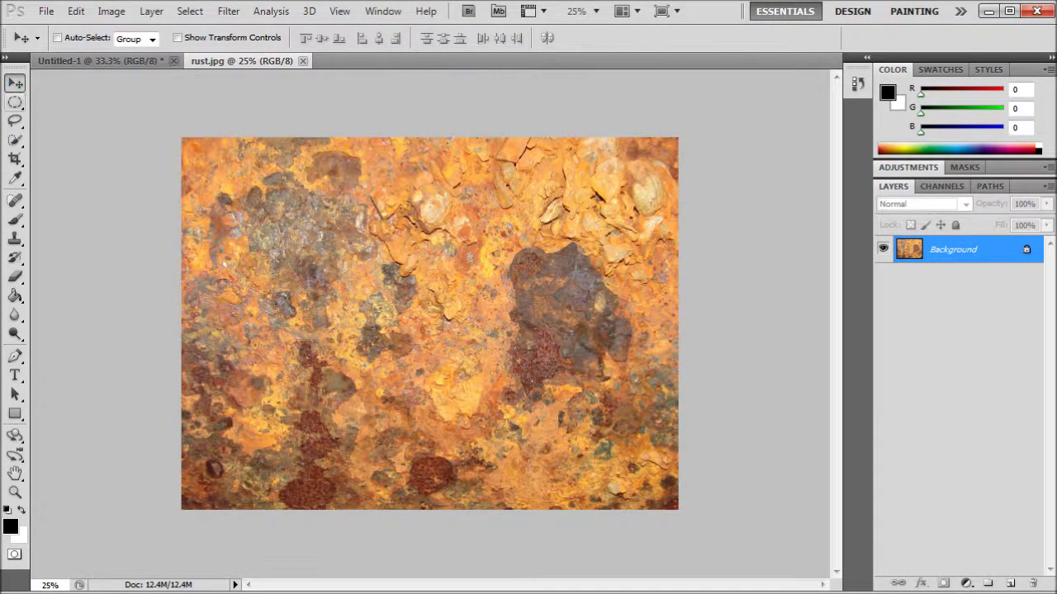
- Select a circle nearly the full height of the rust image, starting at its left edge, with the Elliptical Marquee tool
click(15, 102)
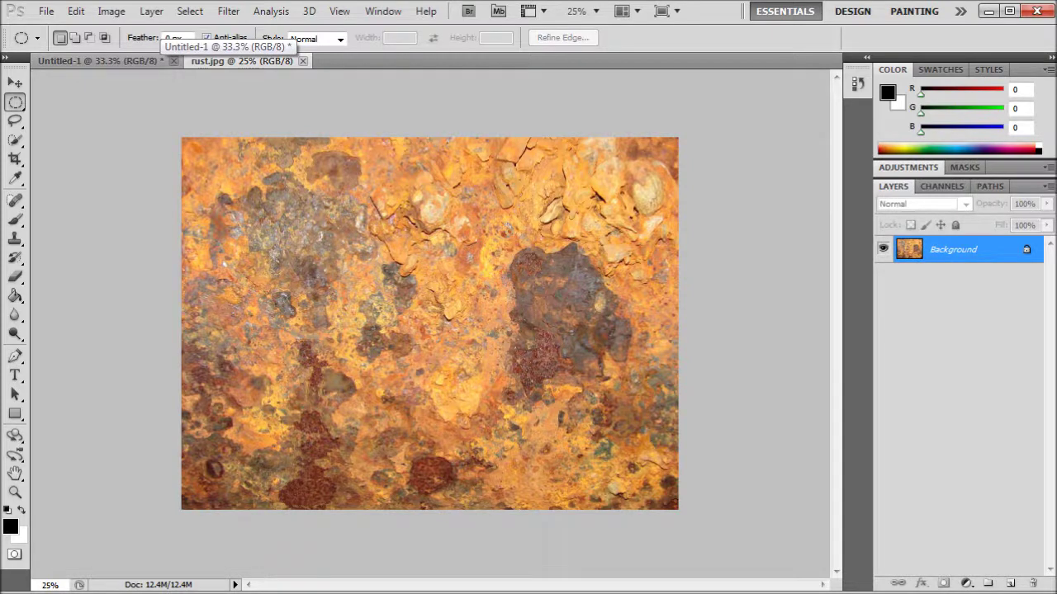
key(ctrl+shift+d)
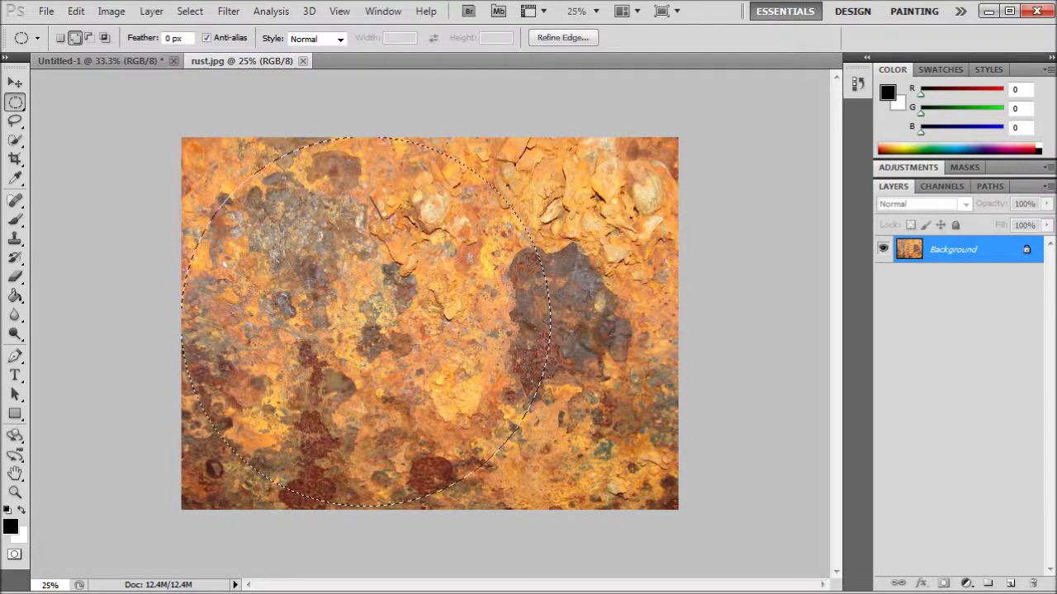
- Try to shift the circular selection to the right with the Move tool, and undo the displaced pixels
click(14, 83)
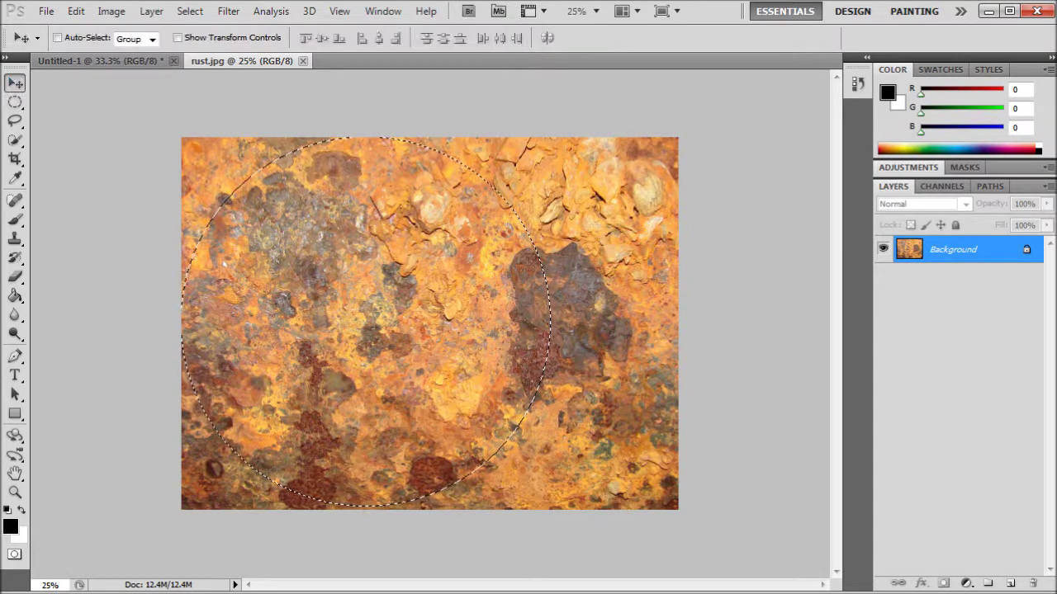
drag(366, 322, 403, 325)
key(ctrl+z)
key(ctrl+z)
key(ctrl+alt+z)
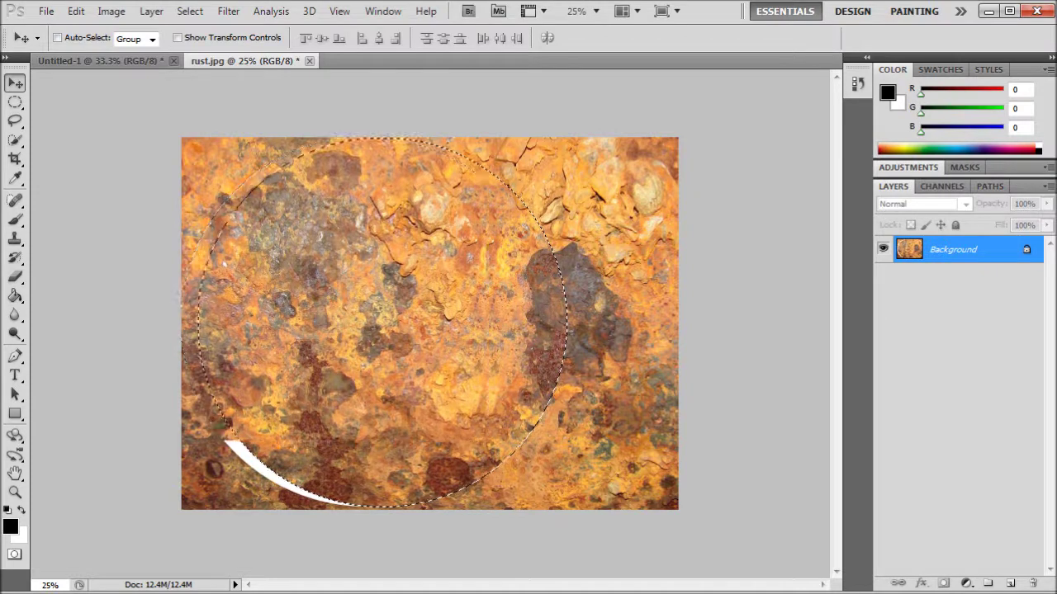
key(ctrl+alt+z)
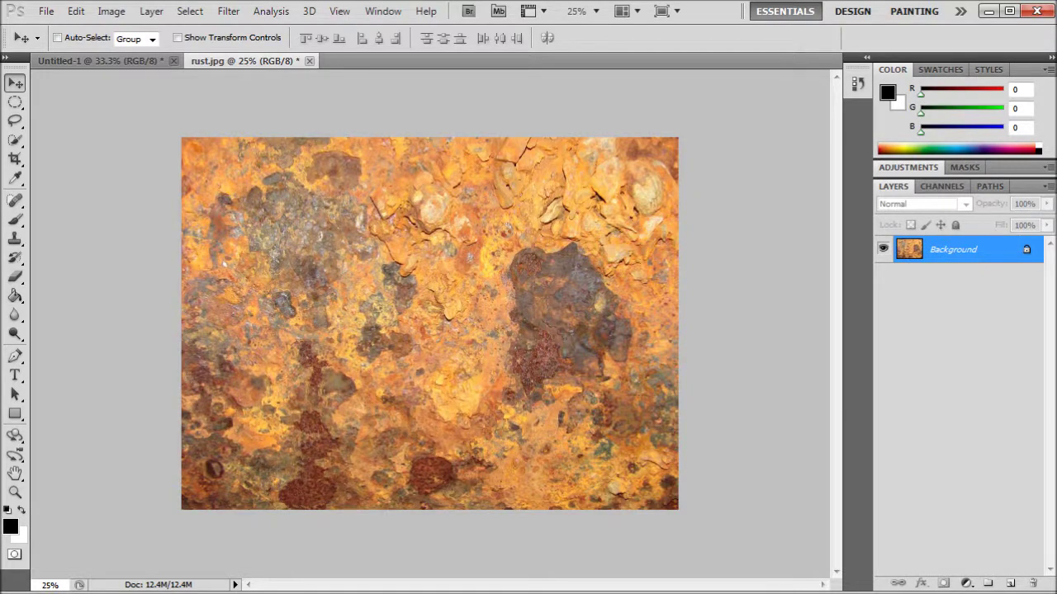
- Restore the circular selection on the intact rust image and move only its outline to the right
key(m)
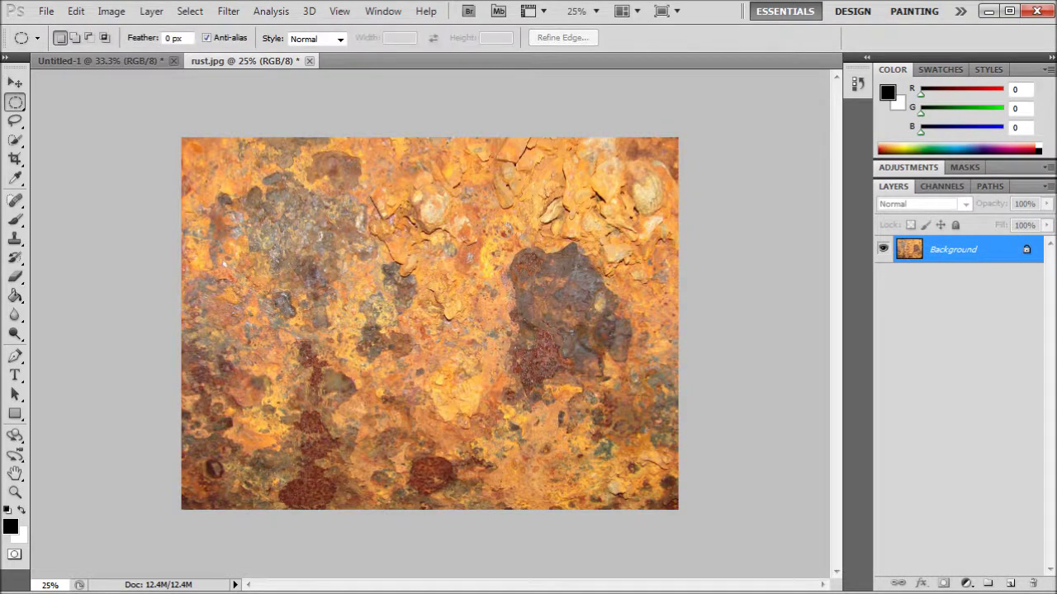
key(ctrl+shift+z)
key(ctrl+shift+z)
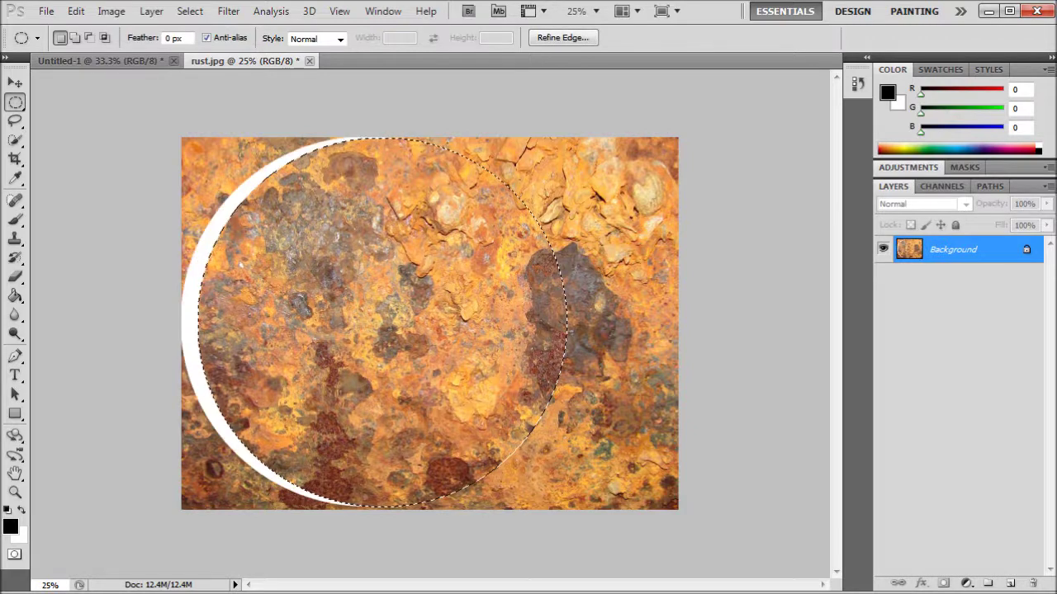
key(ctrl+alt+z)
drag(514, 427, 563, 427)
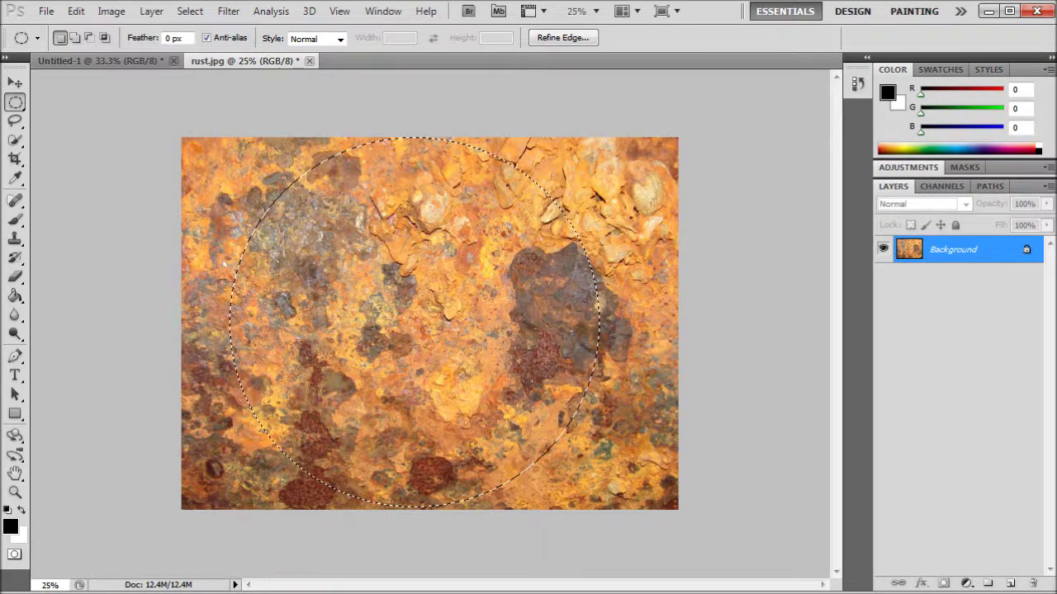
- Nudge the circular selection further right until its centre sits just past the middle of the rust image
key(shift+Right)
key(shift+Right)
key(shift+Right)
key(shift+Right)
key(shift+Right)
key(shift+Right)
key(shift+Right)
key(shift+Right)
key(shift+Right)
key(shift+Right)
key(shift+Right)
key(shift+Right)
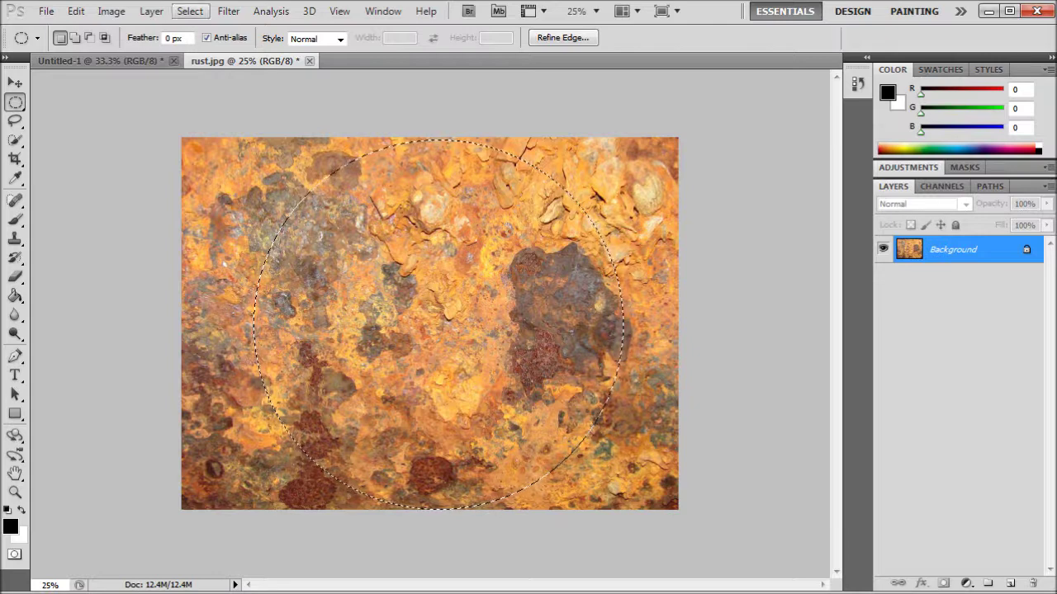
- Apply the Spherize filter to the circular selection with Amount 100% and Mode Normal
click(151, 12)
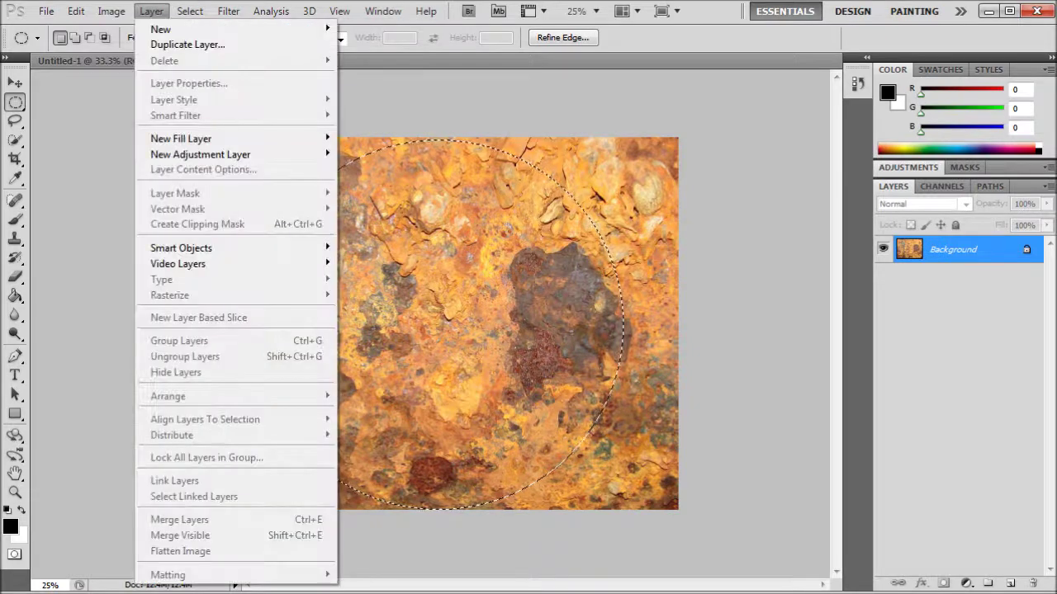
key(Escape)
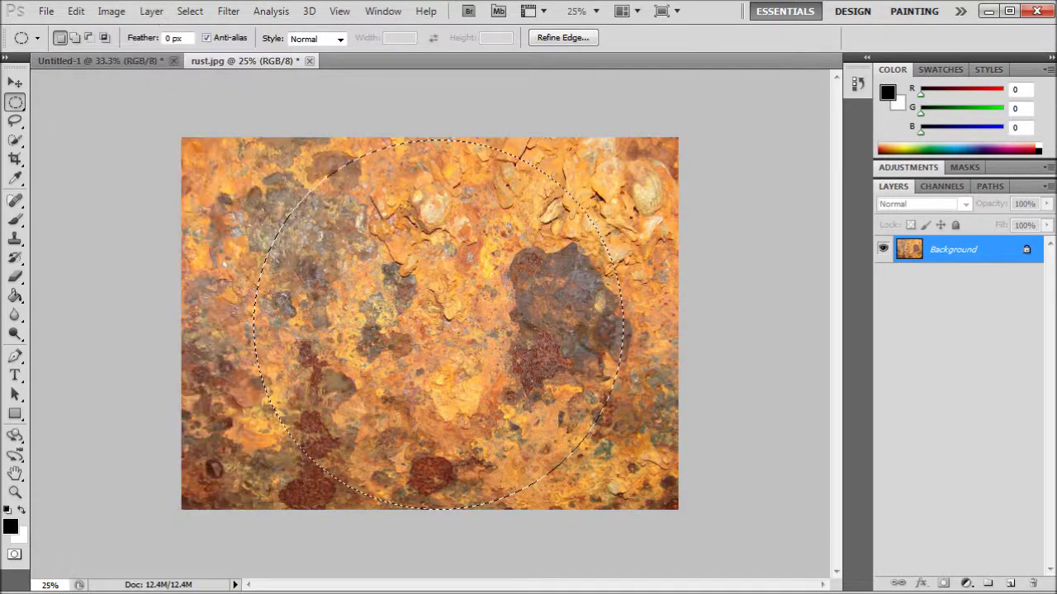
click(228, 11)
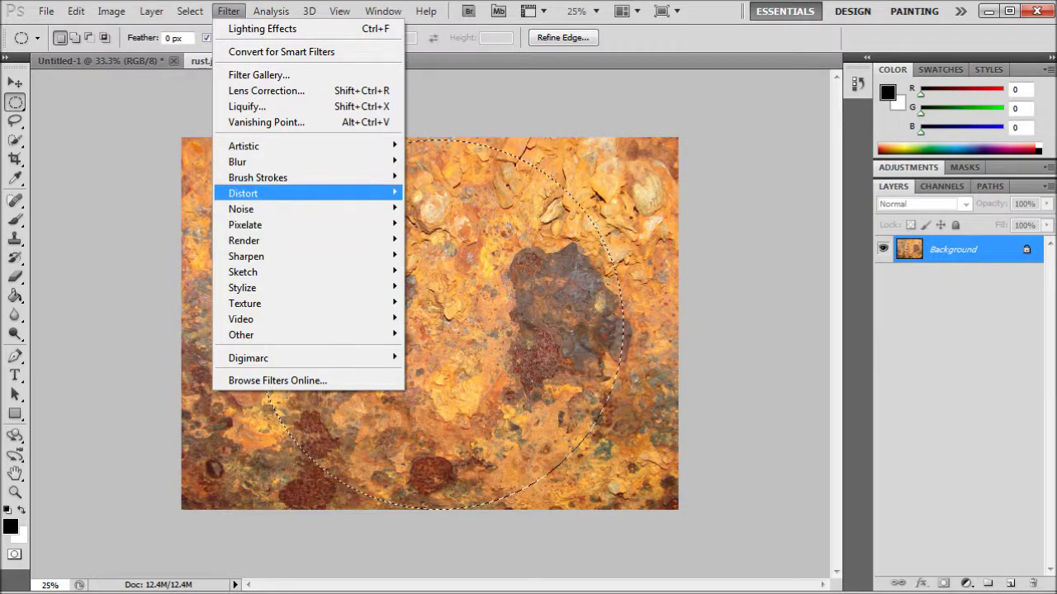
click(438, 318)
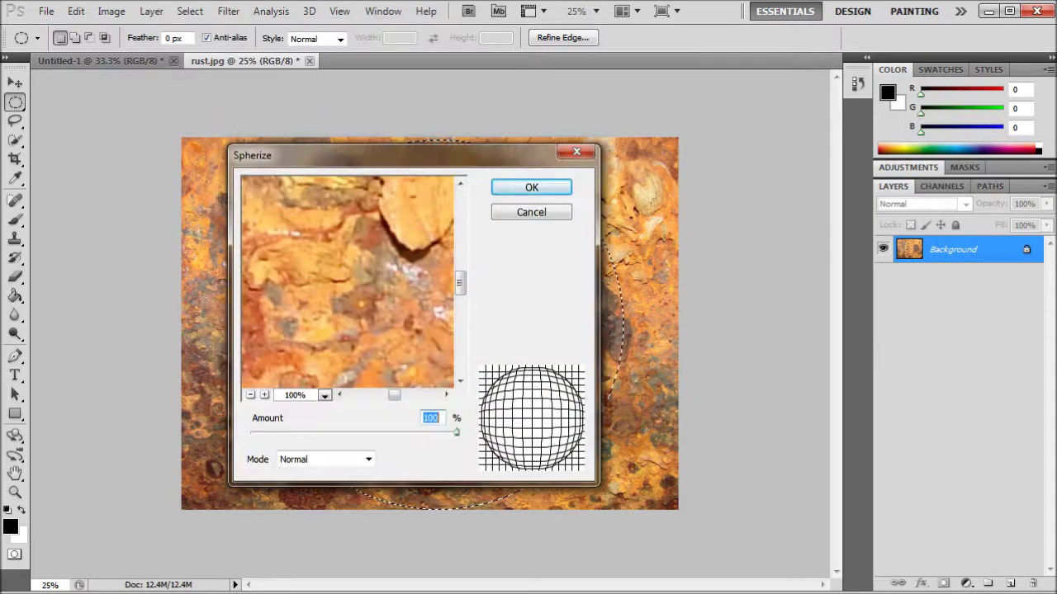
key(Return)
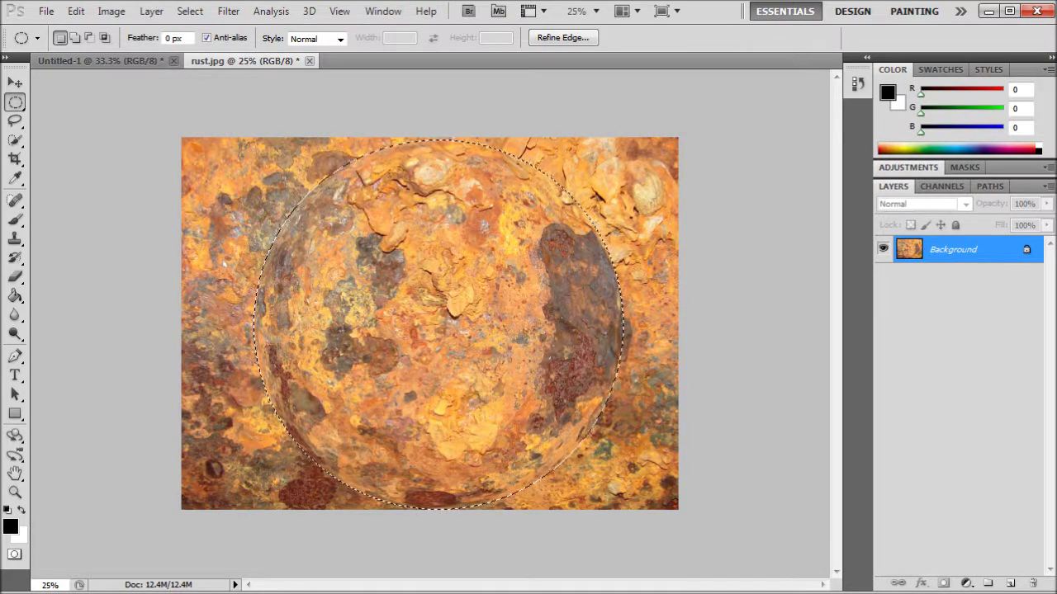
- Cut the spherized circle out of rust.jpg and paste it into the black Untitled-1 document
key(BackSpace)
key(ctrl+d)
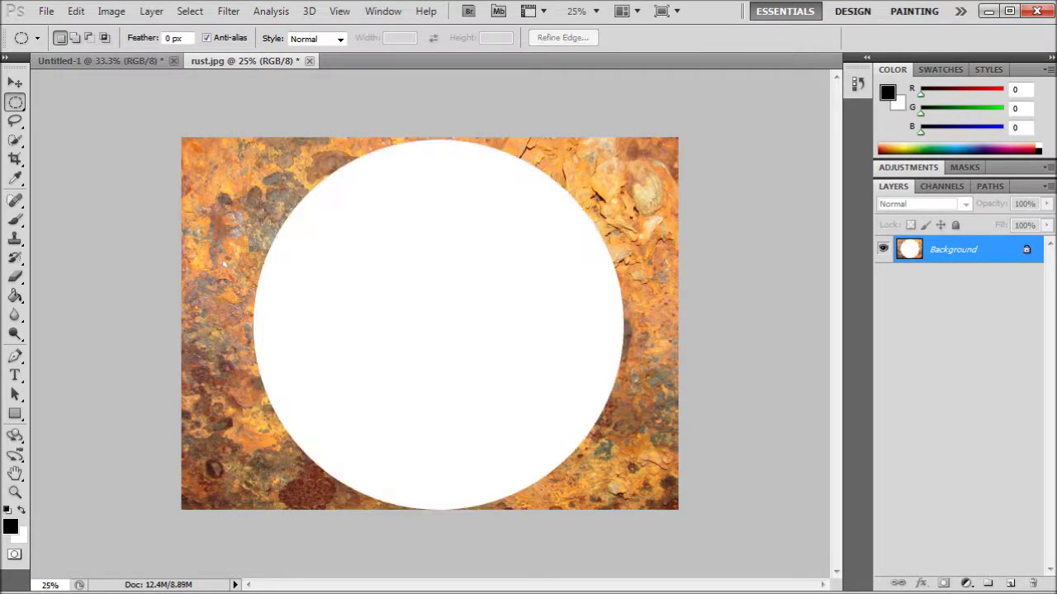
click(116, 61)
key(ctrl+v)
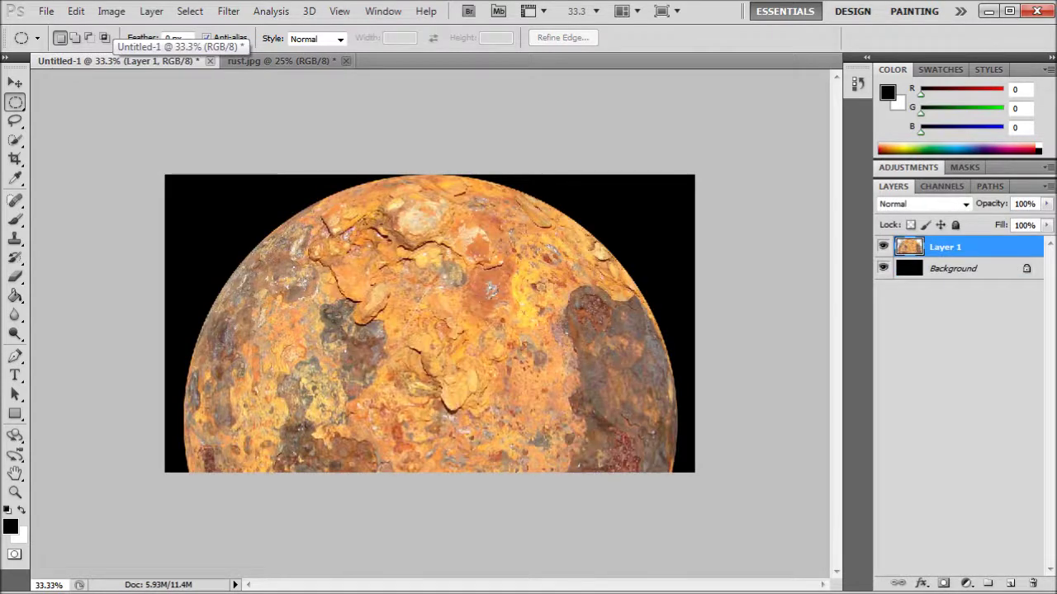
- Scale the pasted sphere proportionally to about 39% and position it in the left half of the black canvas
key(ctrl+t)
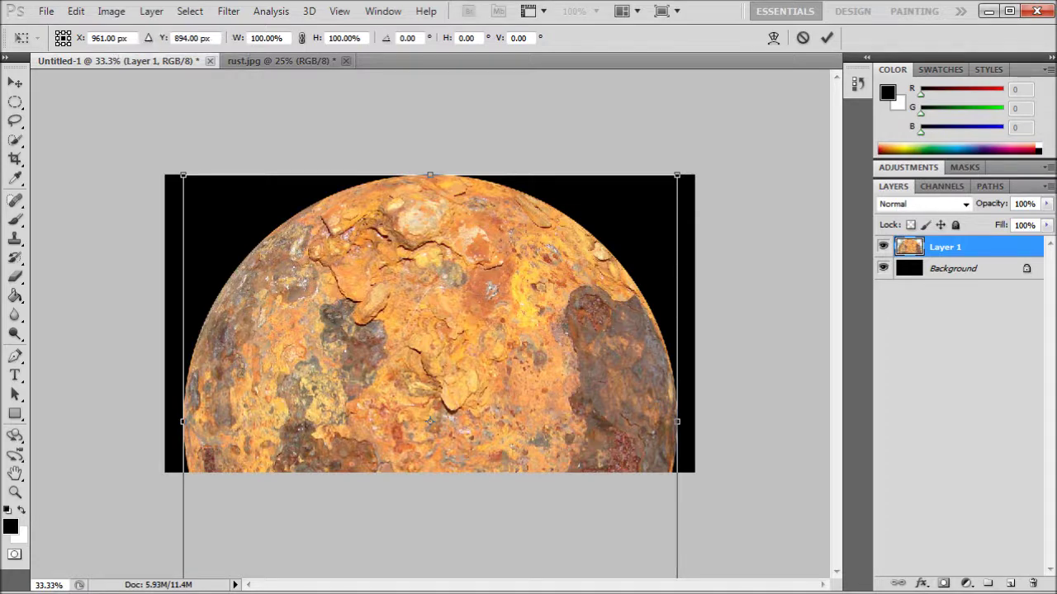
drag(183, 175, 450, 442)
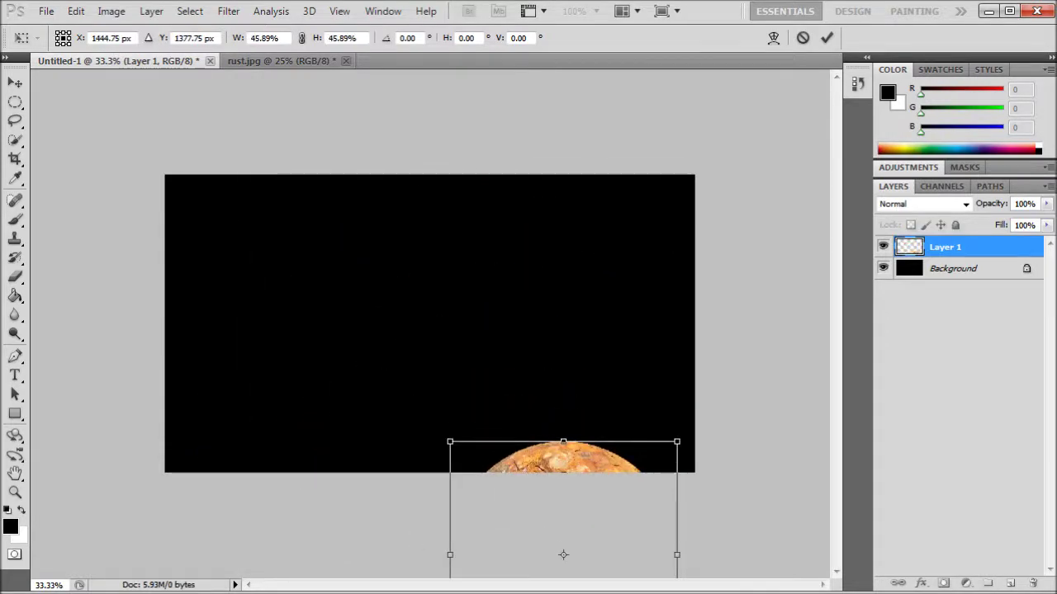
drag(496, 479, 296, 251)
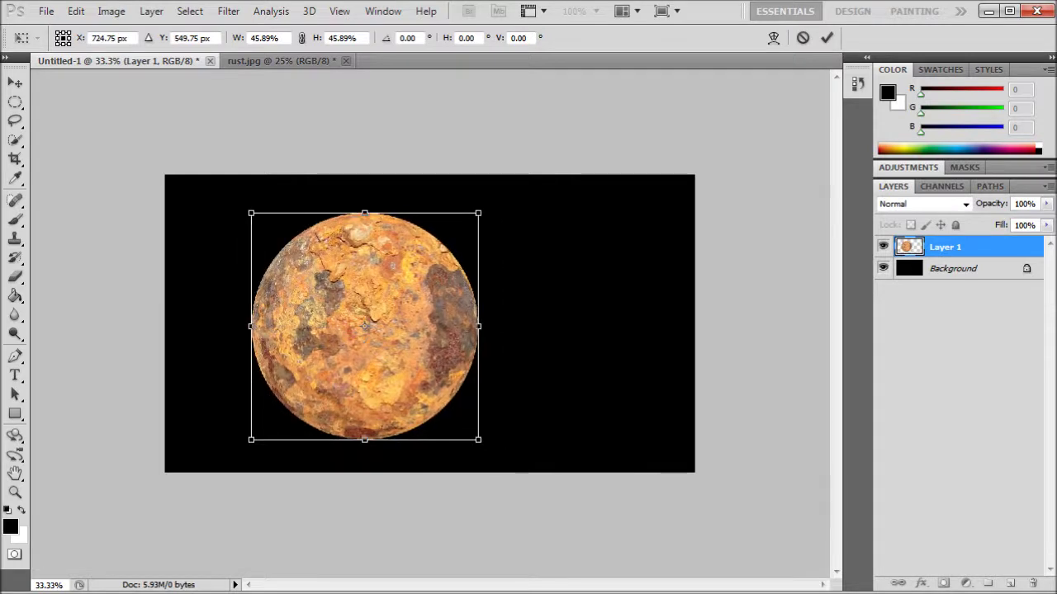
drag(251, 213, 285, 247)
drag(347, 314, 274, 277)
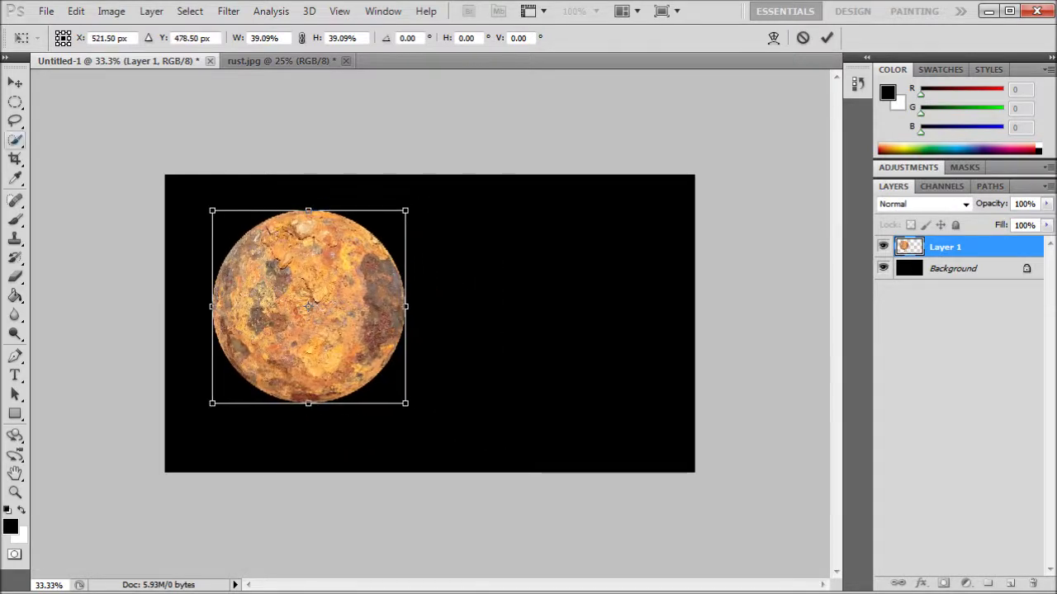
click(15, 82)
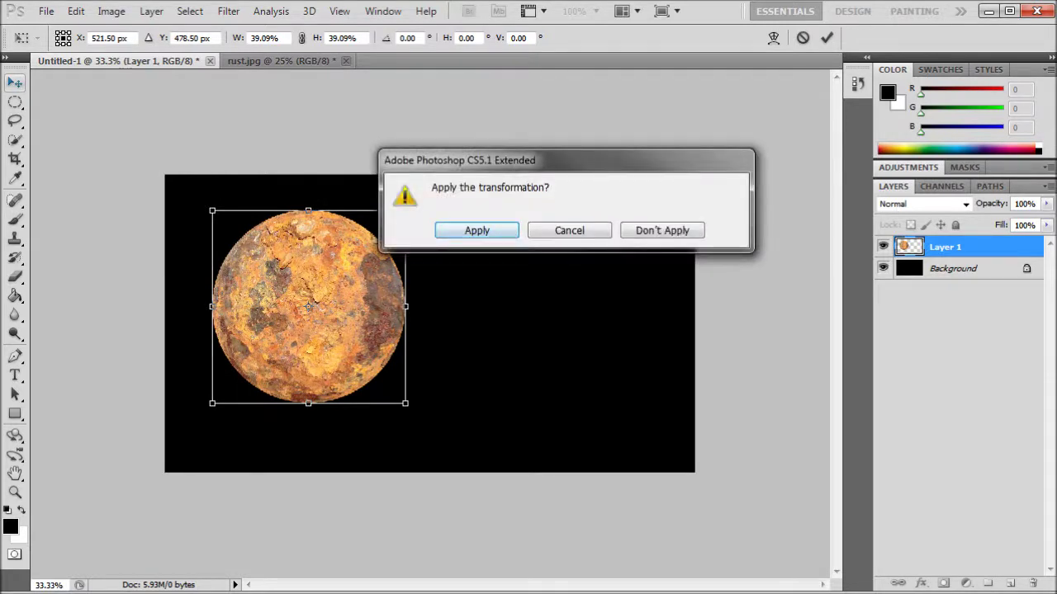
key(Return)
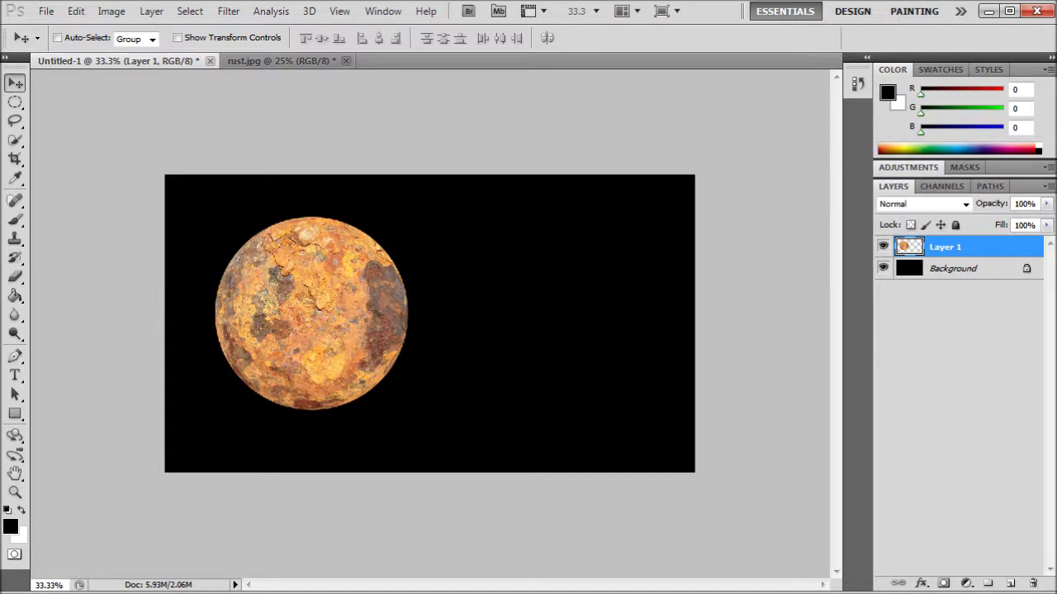
- Put the sphere's layer into a group, name the group Planet, and clear the layer selection
key(ctrl+g)
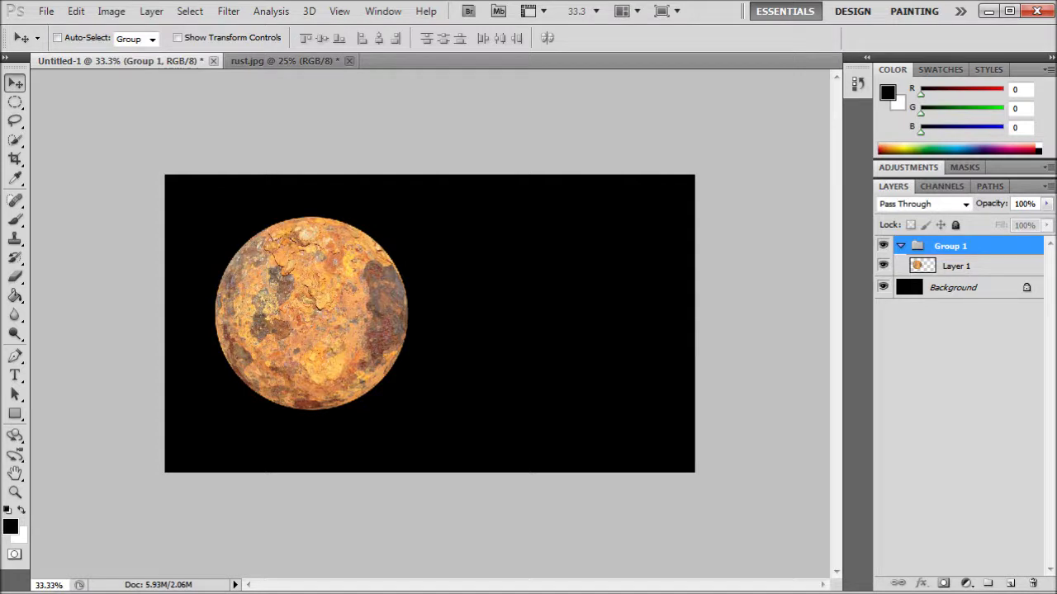
double_click(950, 246)
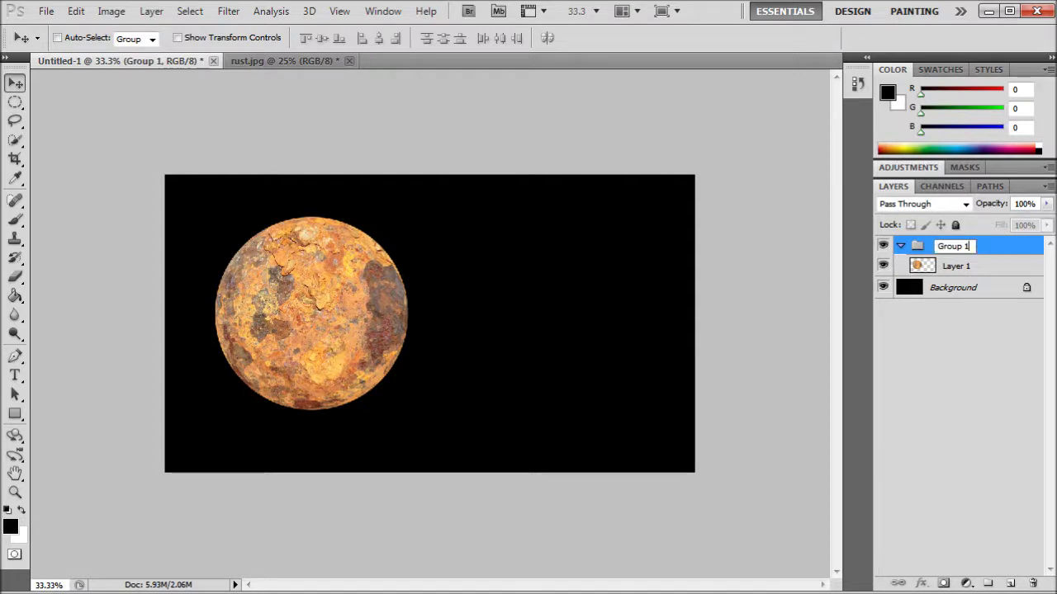
key(BackSpace)
key(BackSpace)
key(BackSpace)
key(BackSpace)
key(BackSpace)
key(BackSpace)
key(BackSpace)
text(Planet)
key(Return)
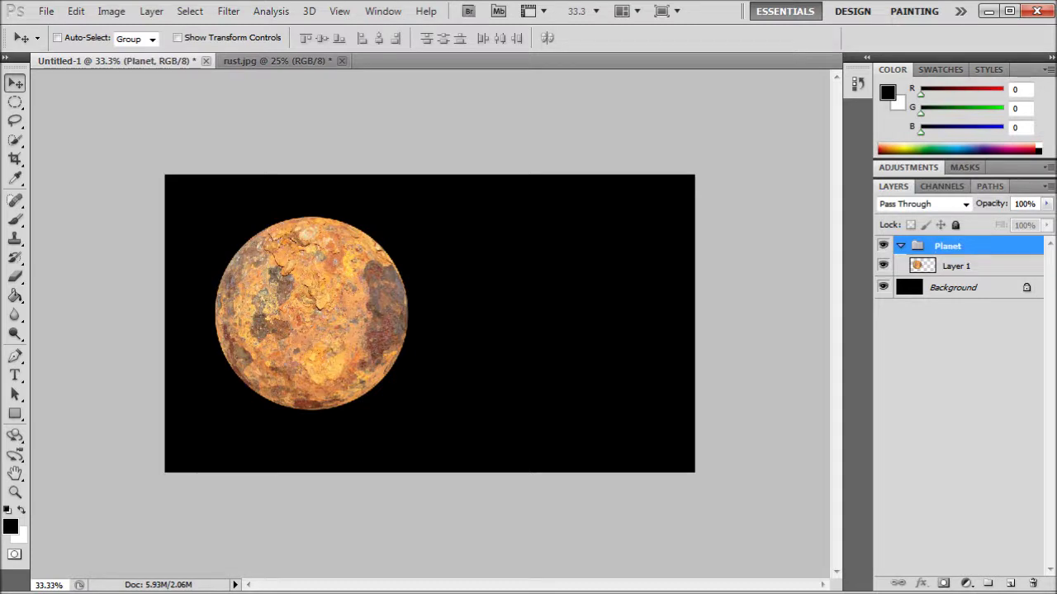
click(957, 371)
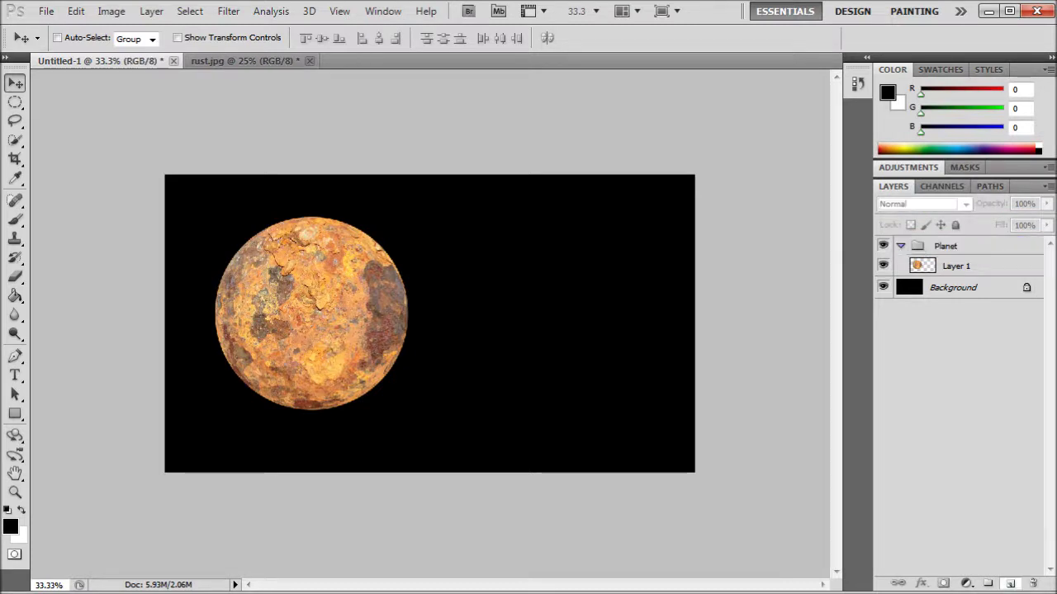
click(1010, 584)
drag(957, 265, 958, 246)
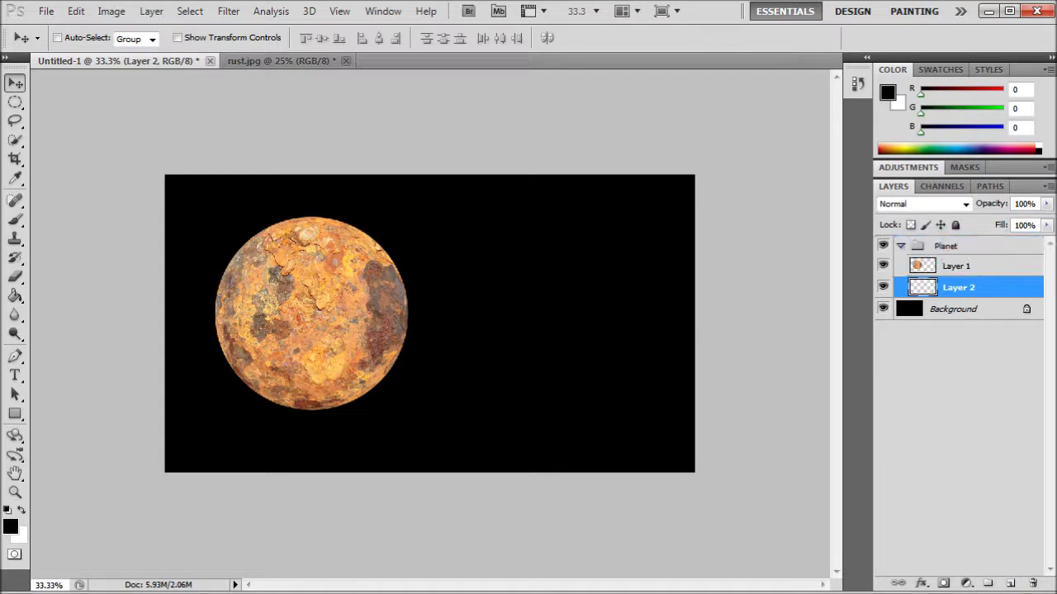
drag(957, 287, 958, 322)
key(Delete)
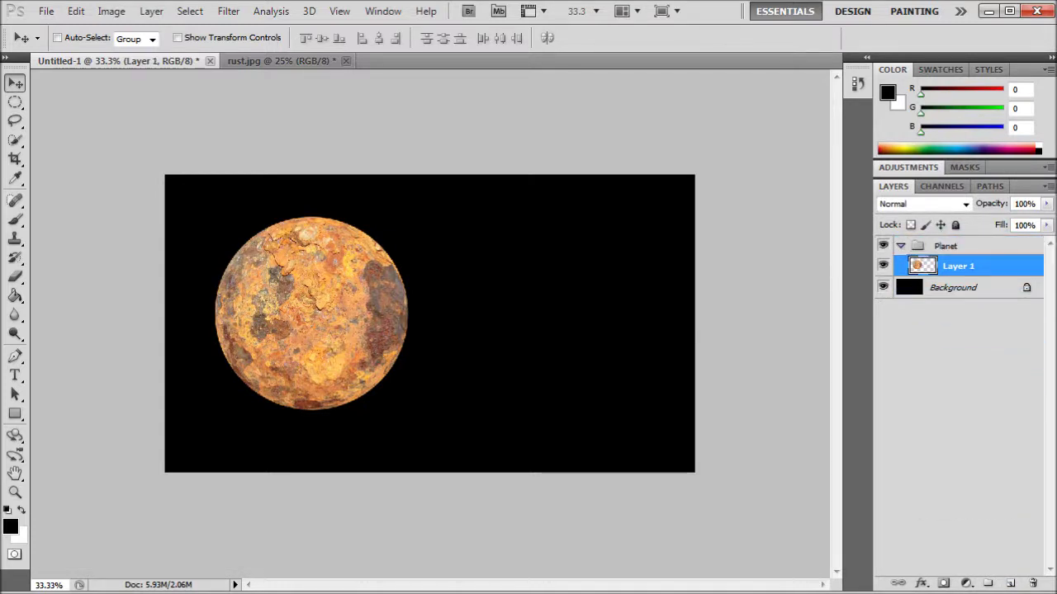
- Add a new layer just above the Background, put it in a group named Sun, and collapse that group
click(953, 287)
click(1009, 584)
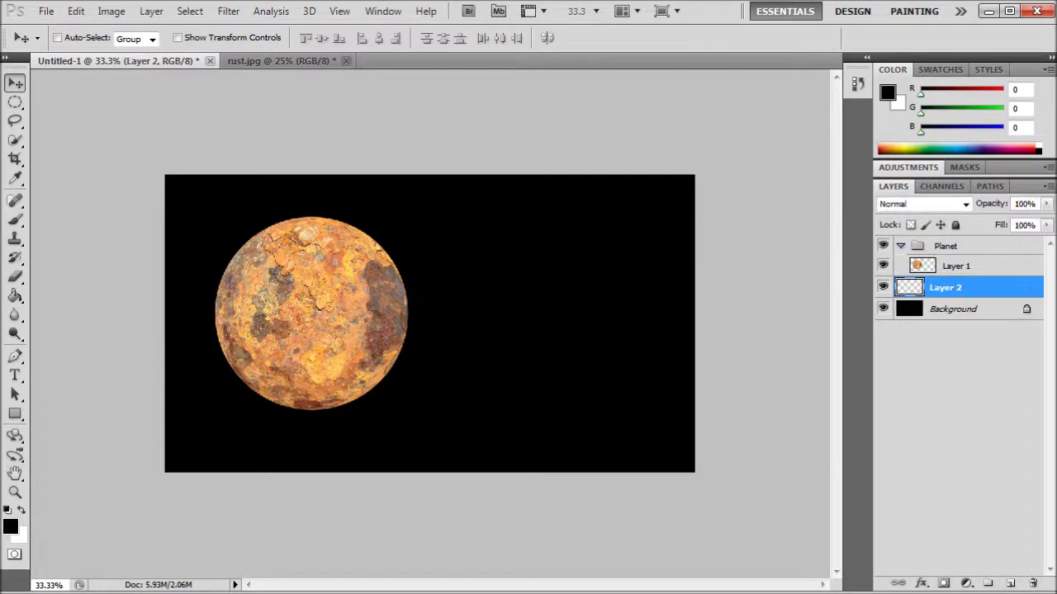
key(ctrl+g)
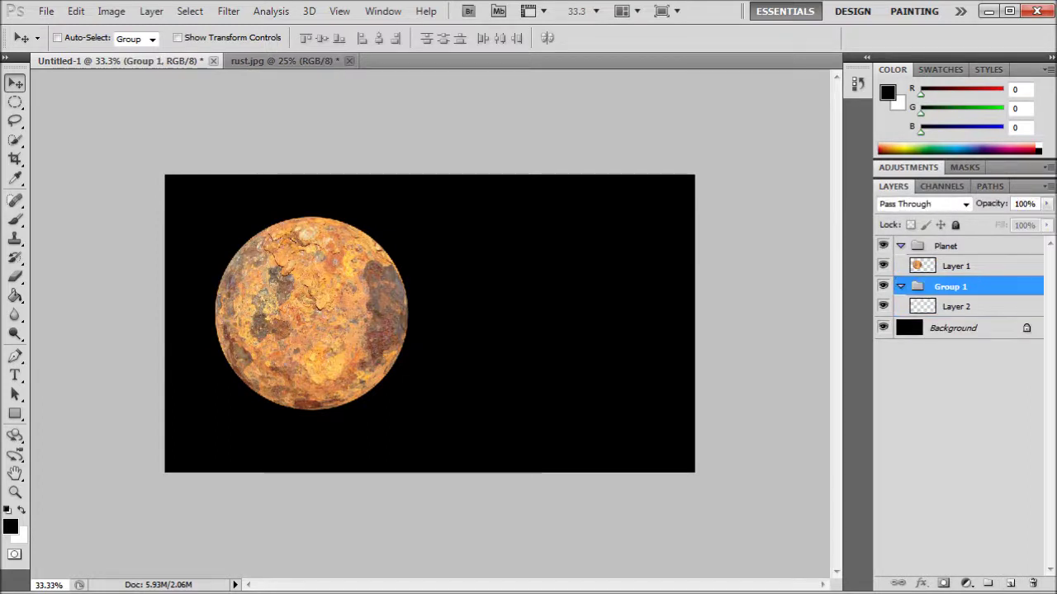
double_click(986, 286)
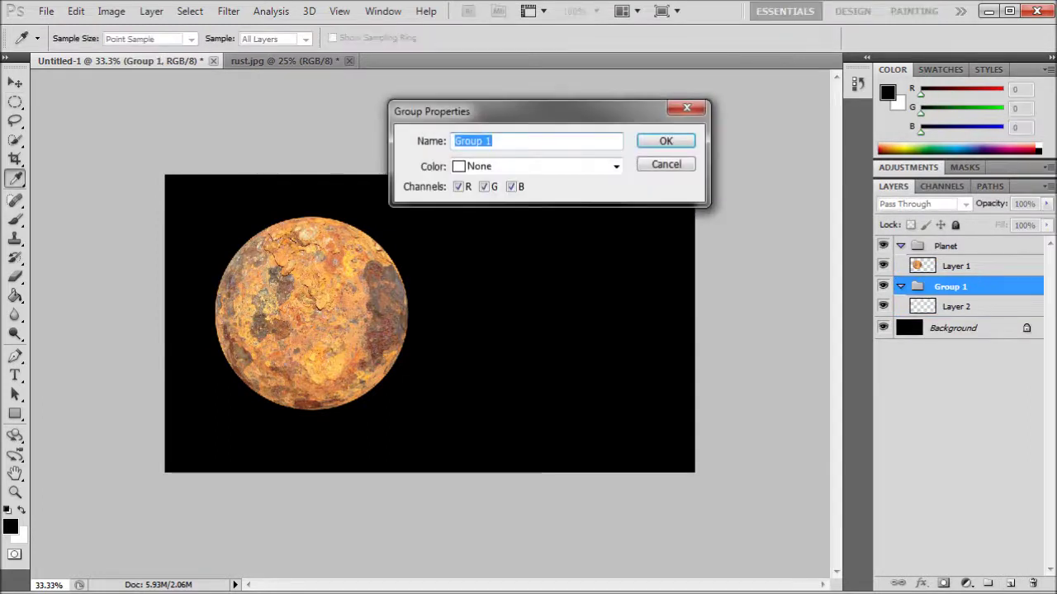
text(Sun)
key(Return)
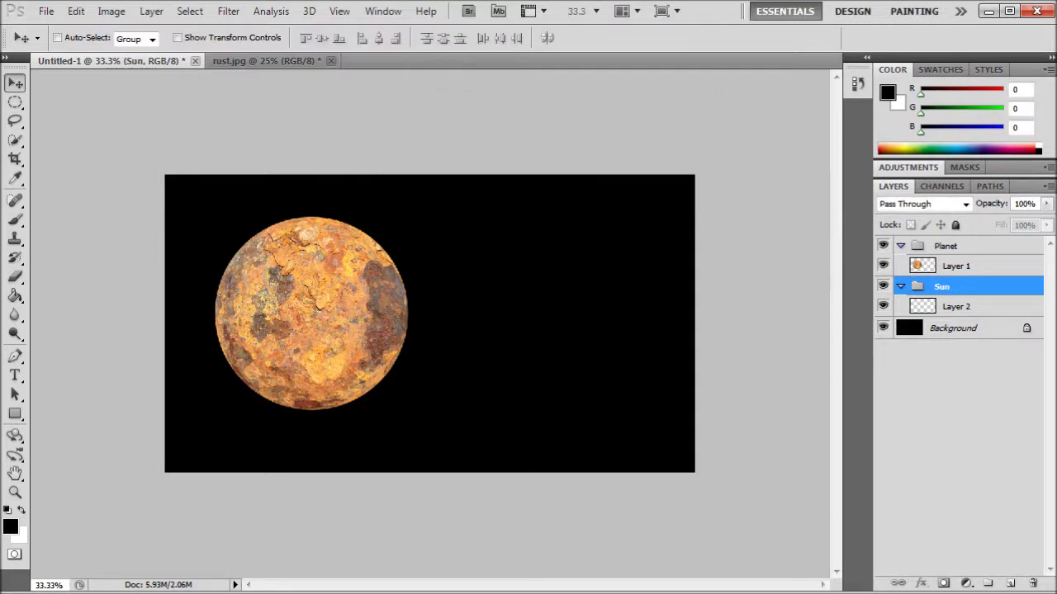
click(900, 286)
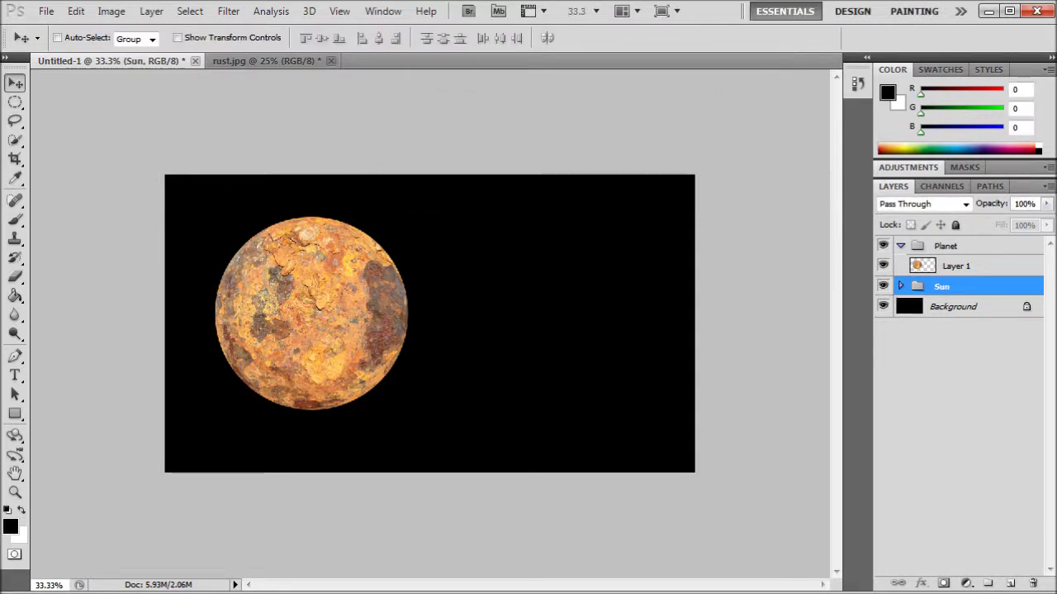
- Add three new empty layers above the sphere inside the Planet group and clear the layer selection
click(956, 266)
click(947, 246)
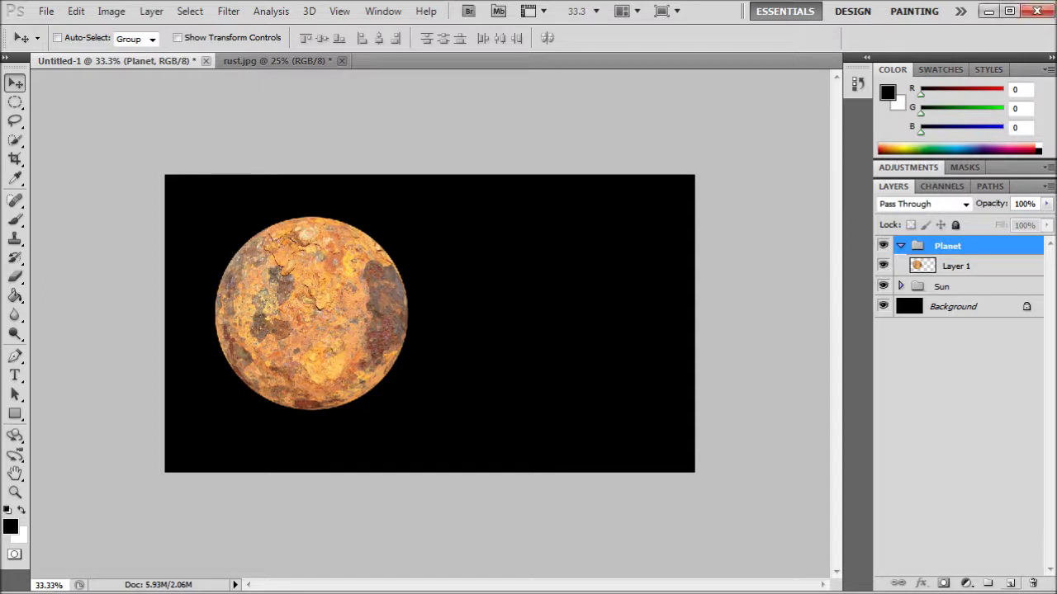
click(1011, 584)
click(1010, 583)
click(1010, 584)
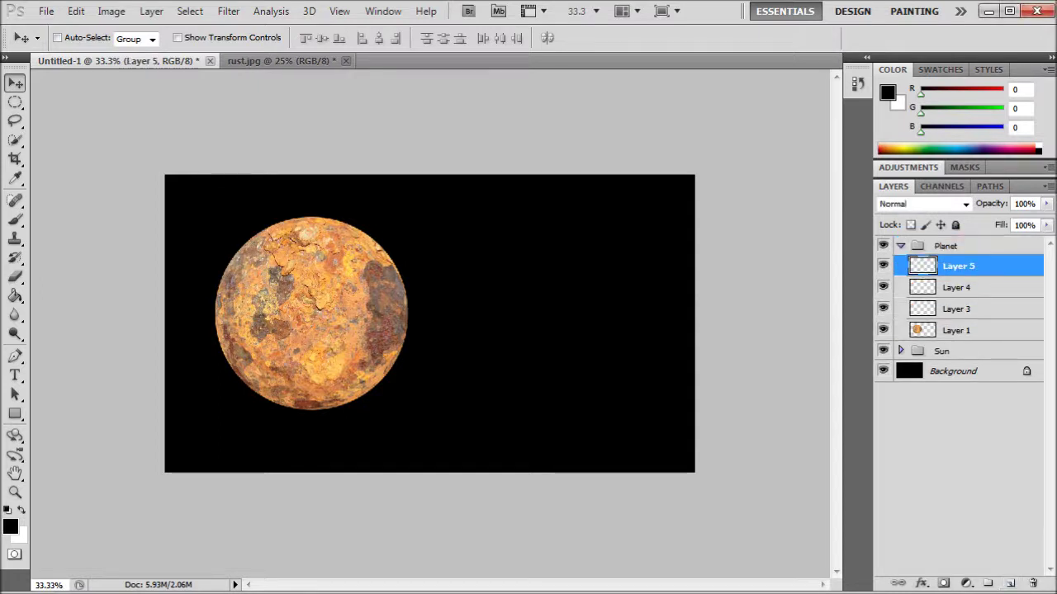
click(966, 471)
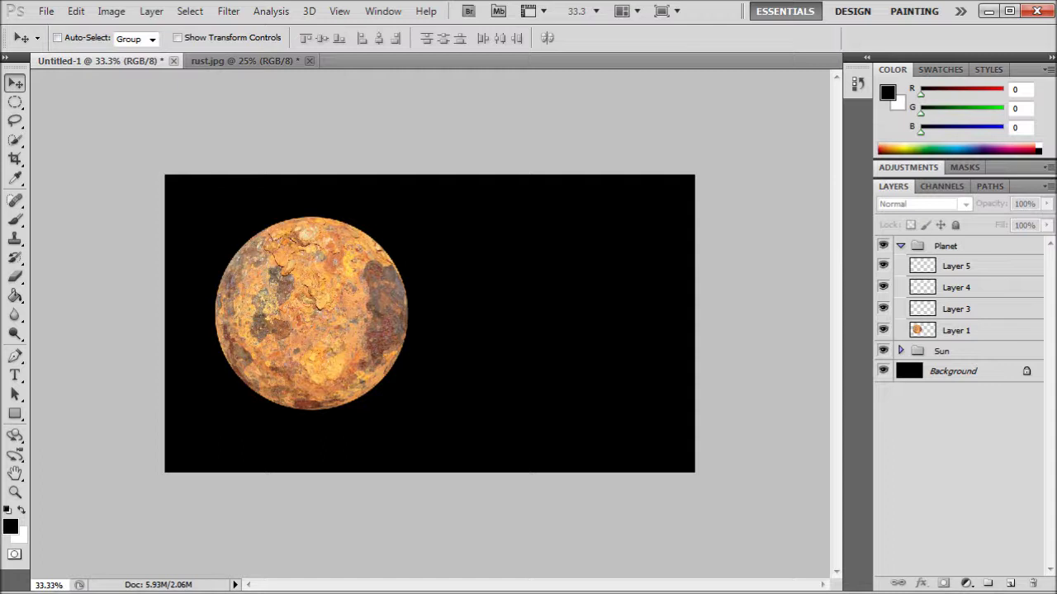
- Load the sphere's outline from Layer 1 as a selection, fill it with black on Layers 3, 4 and 5, and deselect
click(883, 287)
click(884, 286)
click(958, 308)
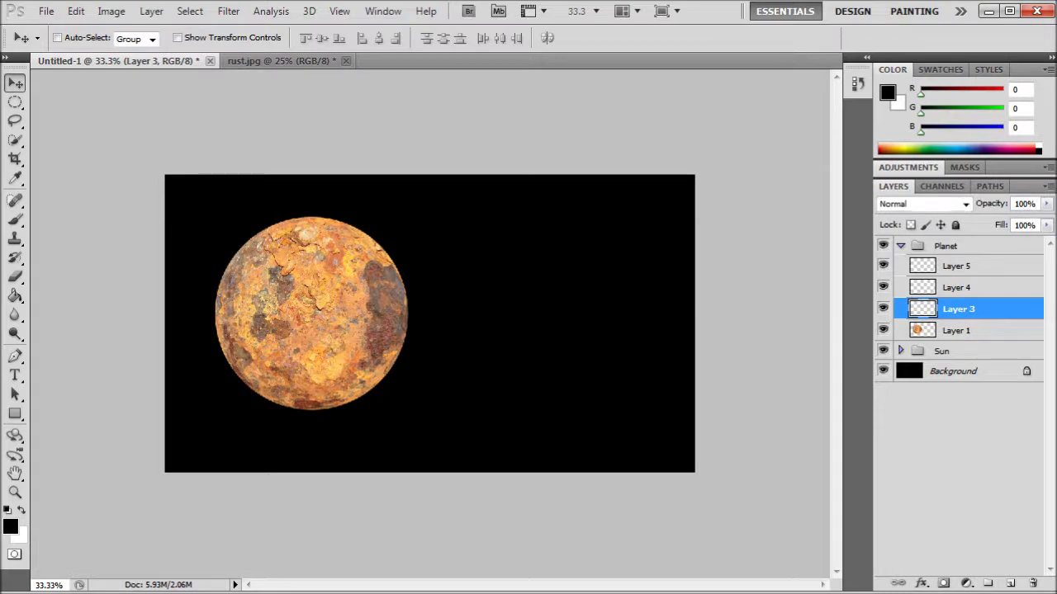
ctrl+click(922, 330)
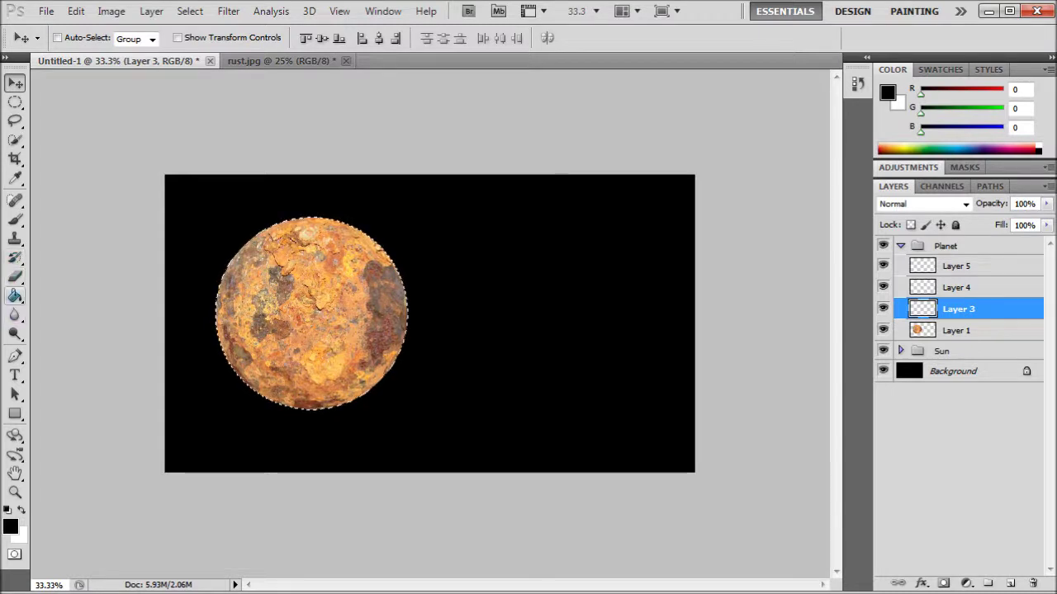
click(16, 296)
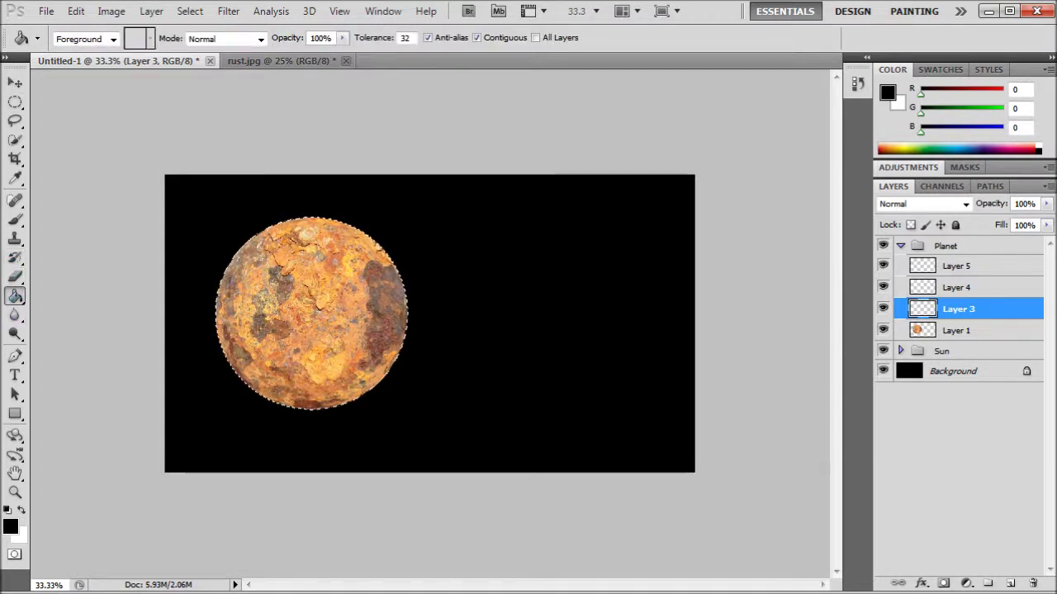
key(alt+BackSpace)
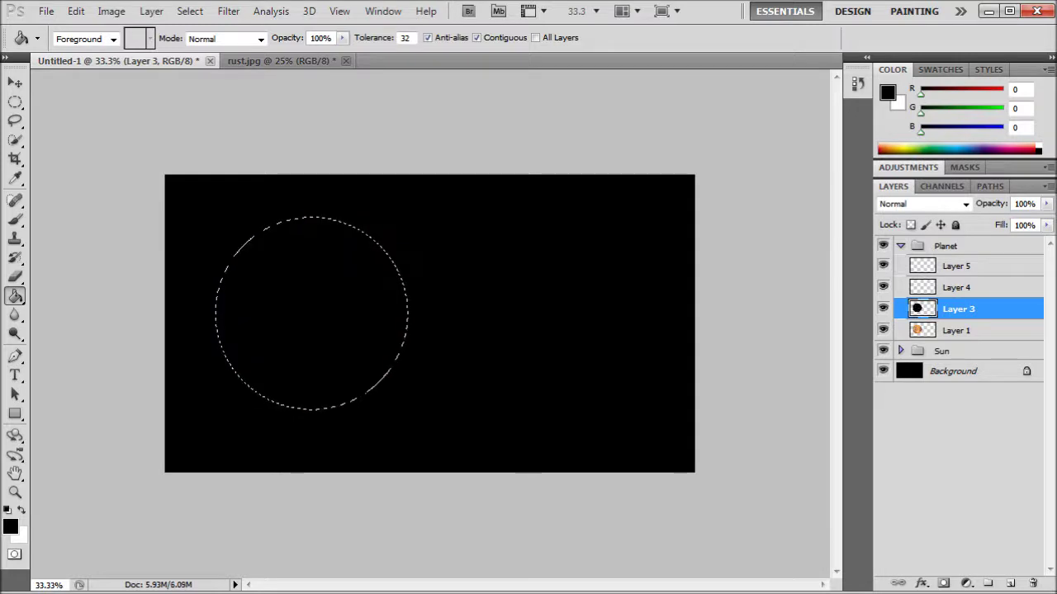
click(958, 287)
key(alt+BackSpace)
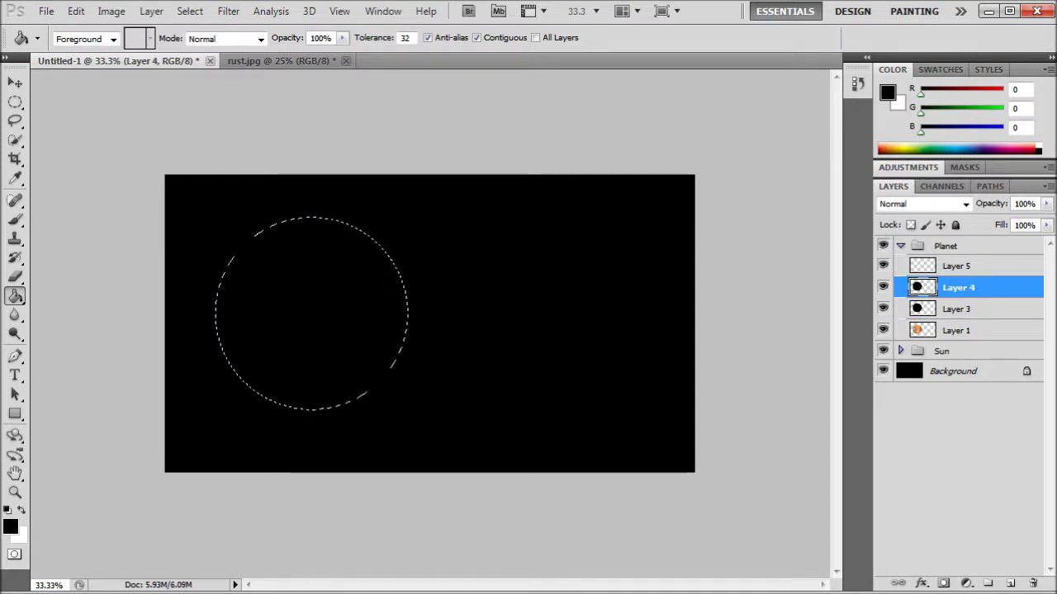
key(alt+bracketright)
key(alt+BackSpace)
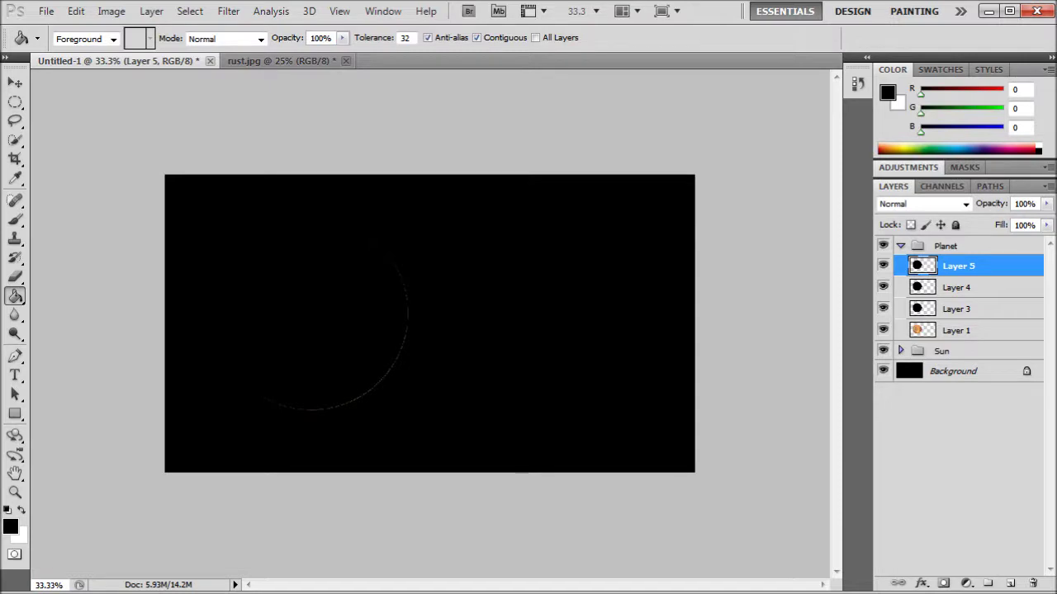
- Set the blend mode of Layer 3 to Screen and of Layer 4 to Overlay
click(957, 309)
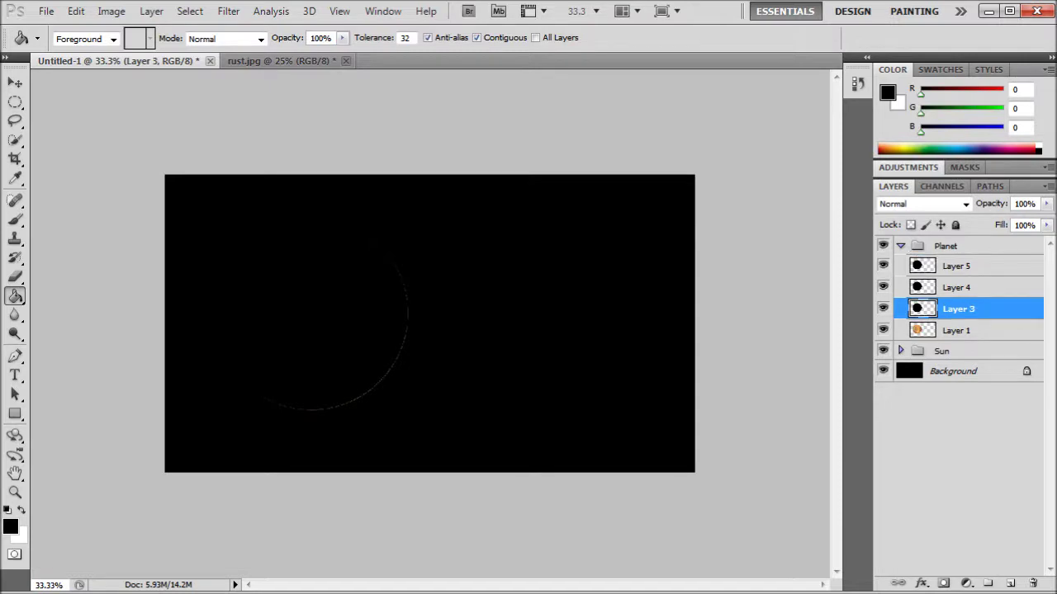
click(965, 204)
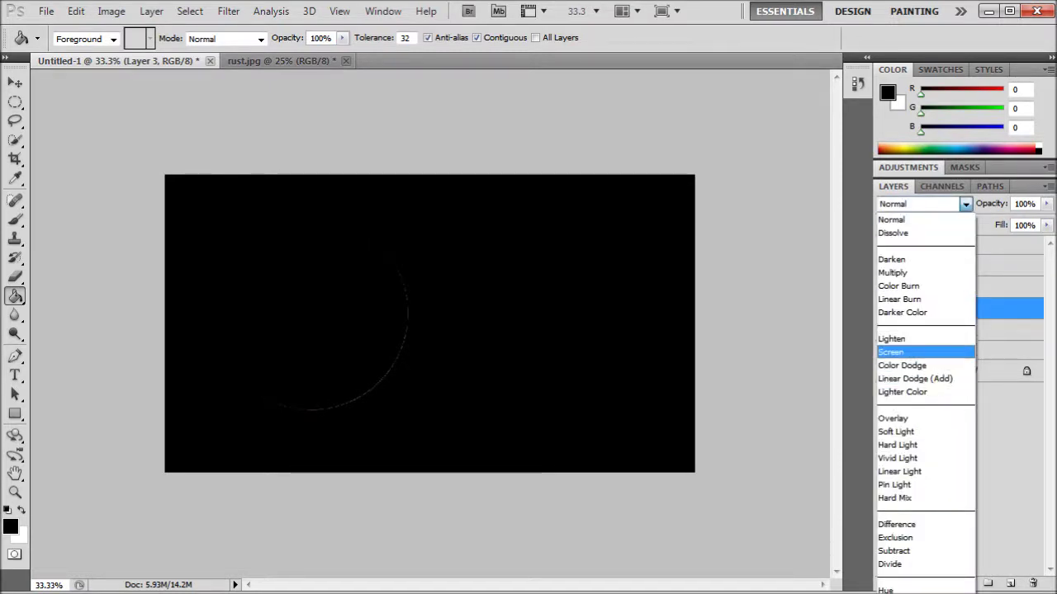
click(890, 352)
click(958, 287)
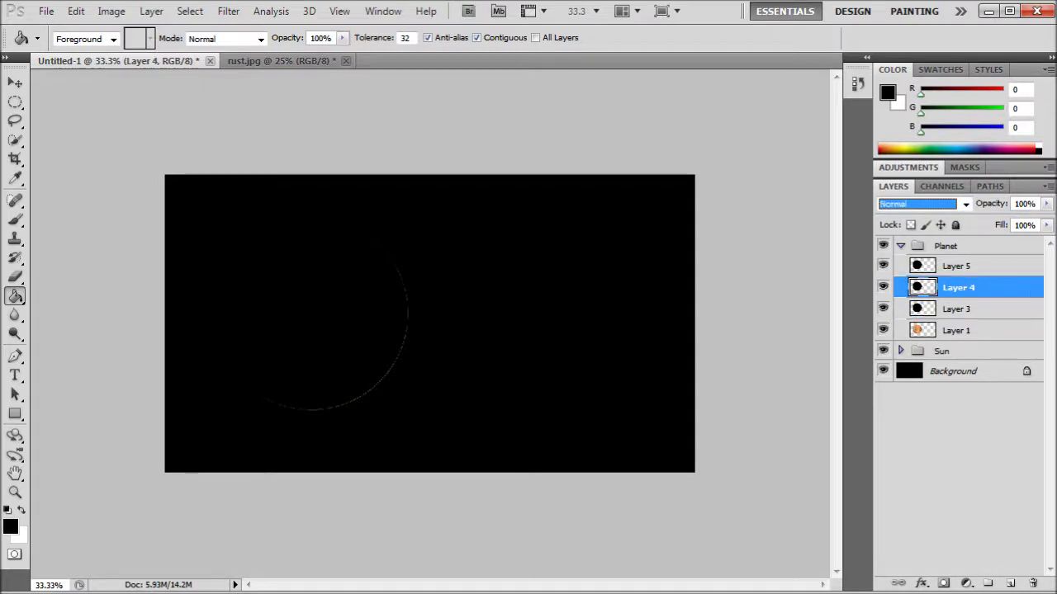
click(965, 204)
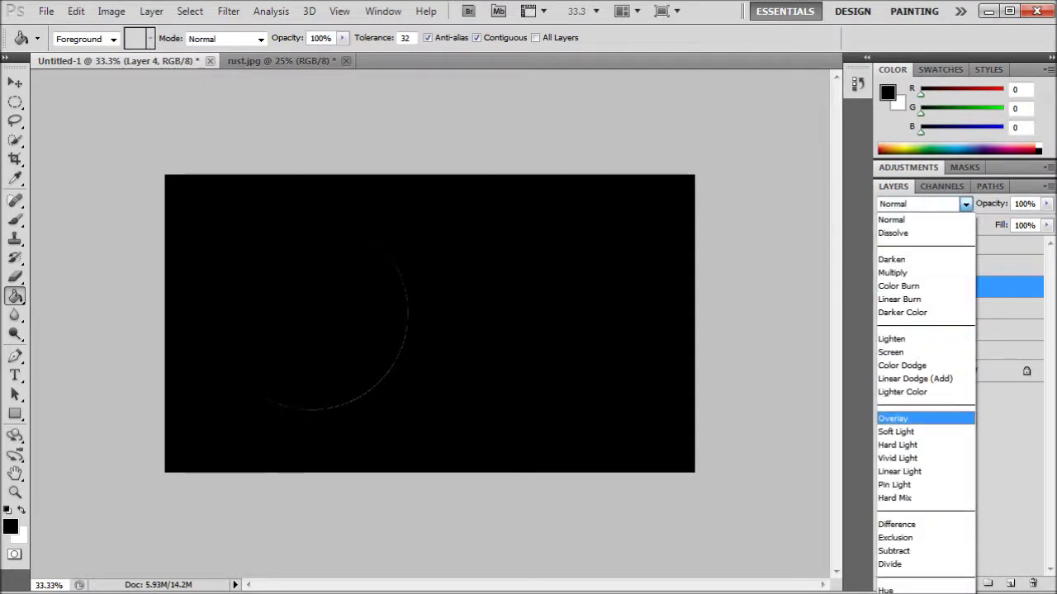
key(Return)
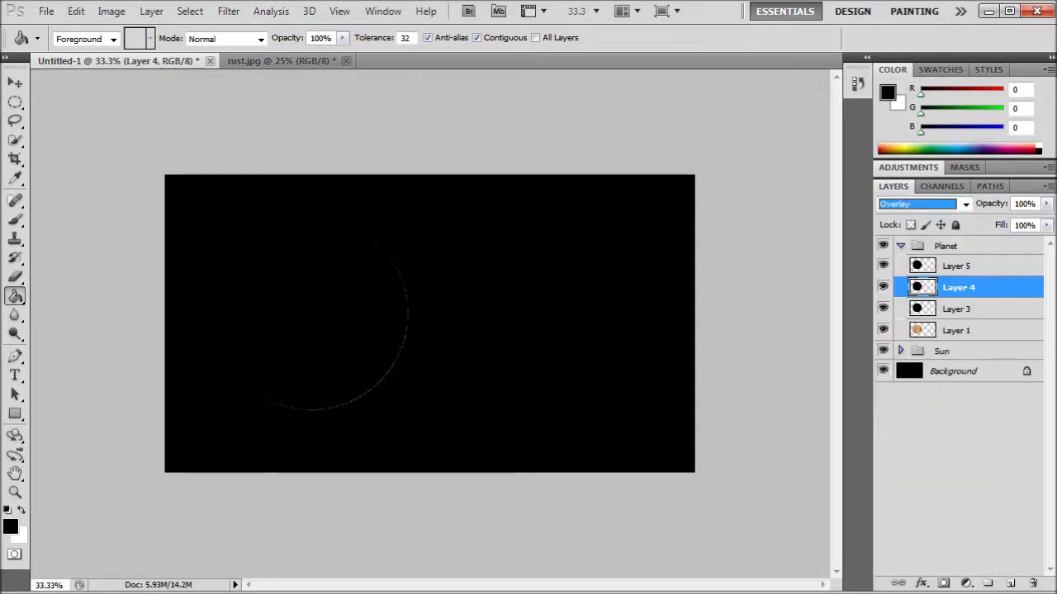
- Hide Layer 5 and compare the planet with Layers 3 and 4 switched off and on
click(883, 266)
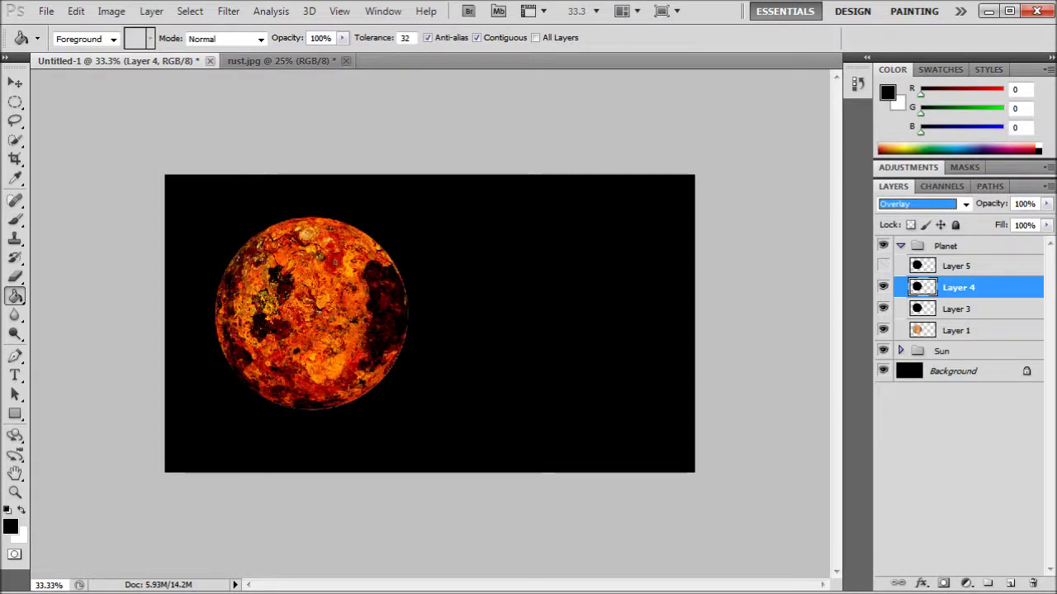
click(882, 288)
click(882, 309)
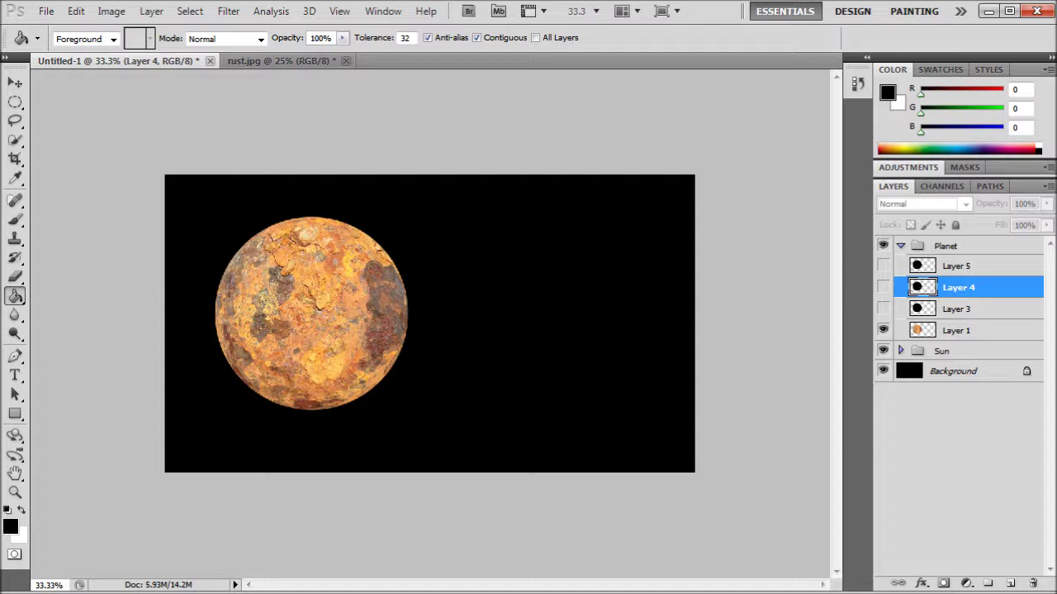
click(882, 308)
click(882, 288)
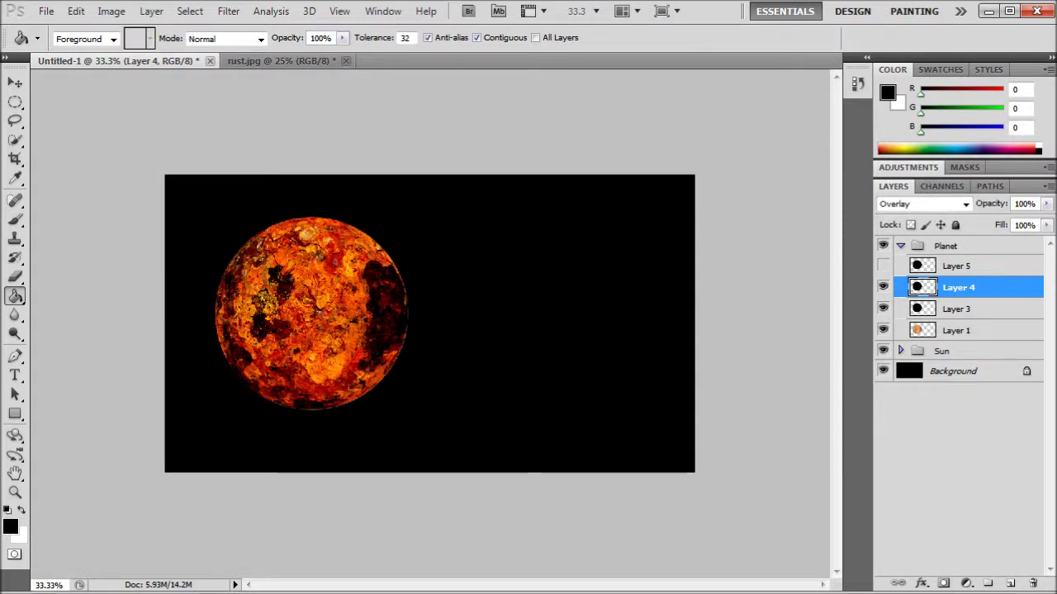
click(883, 287)
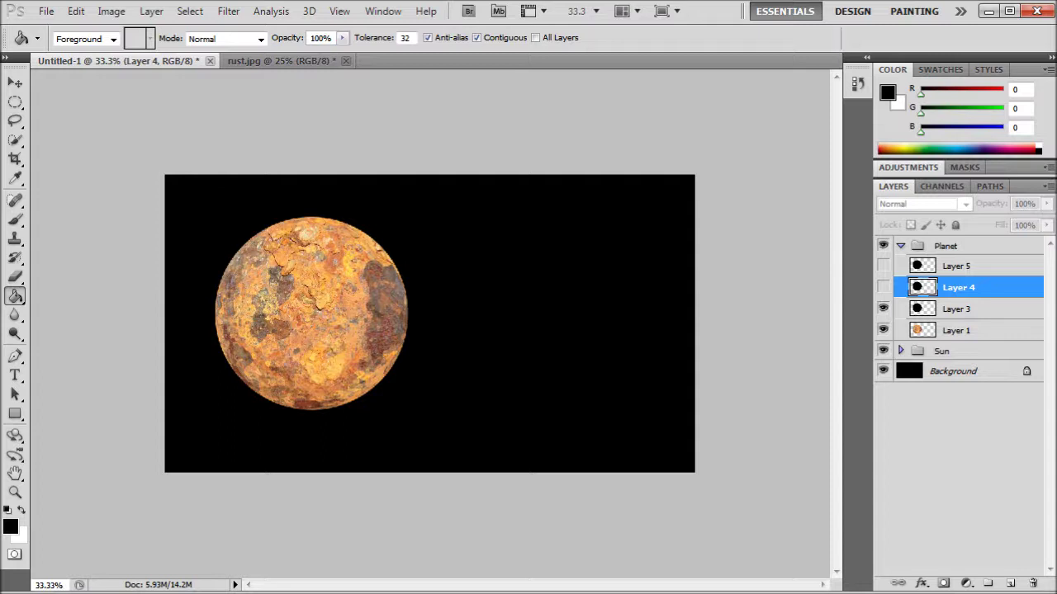
click(883, 287)
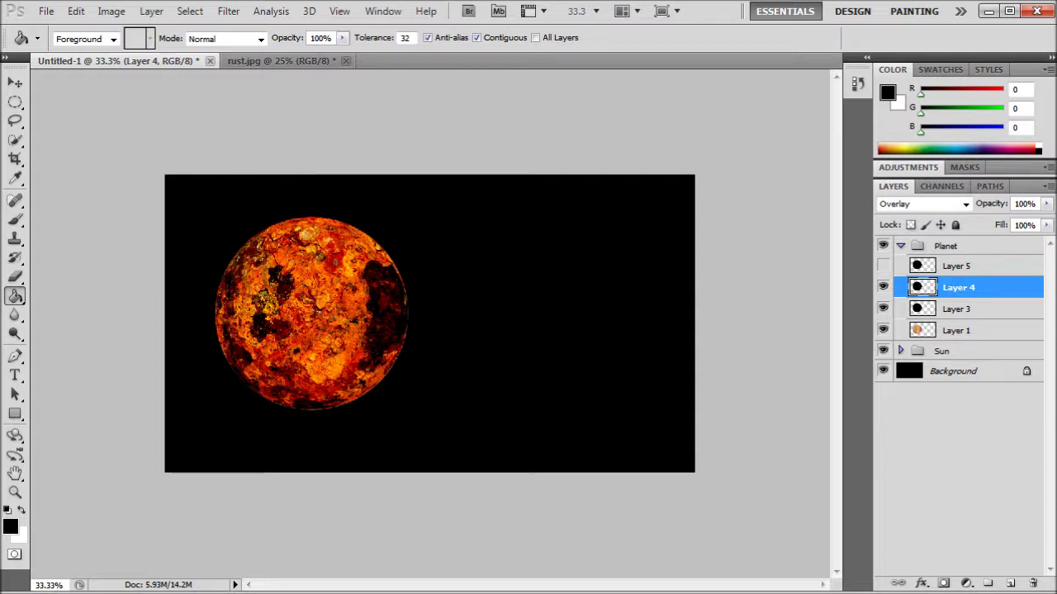
- Add Inner Shadow, Outer Glow and Inner Glow effects with their default settings to Layer 3
click(958, 309)
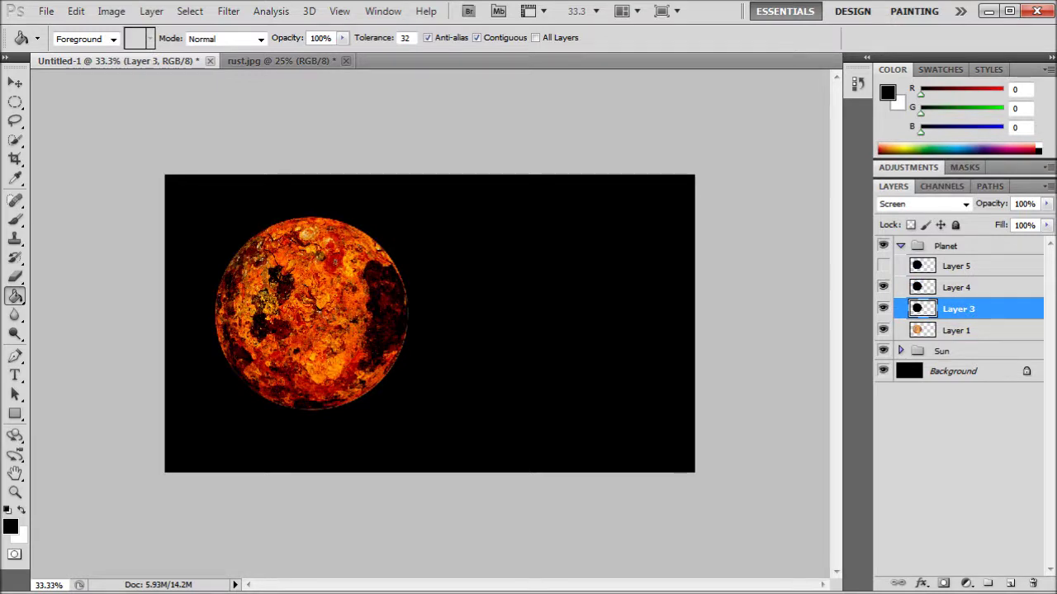
double_click(998, 309)
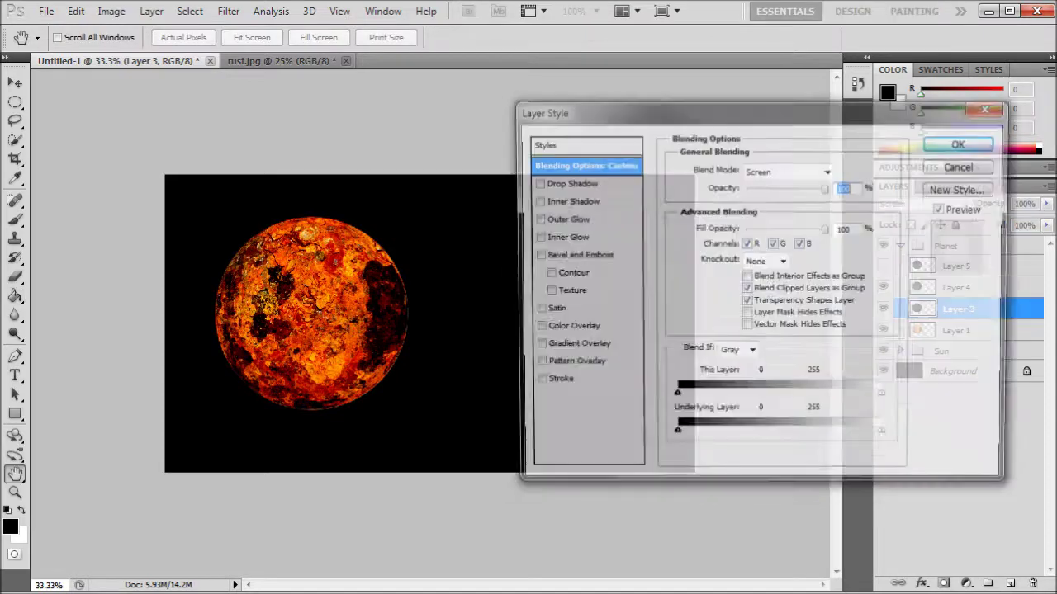
drag(539, 111, 381, 120)
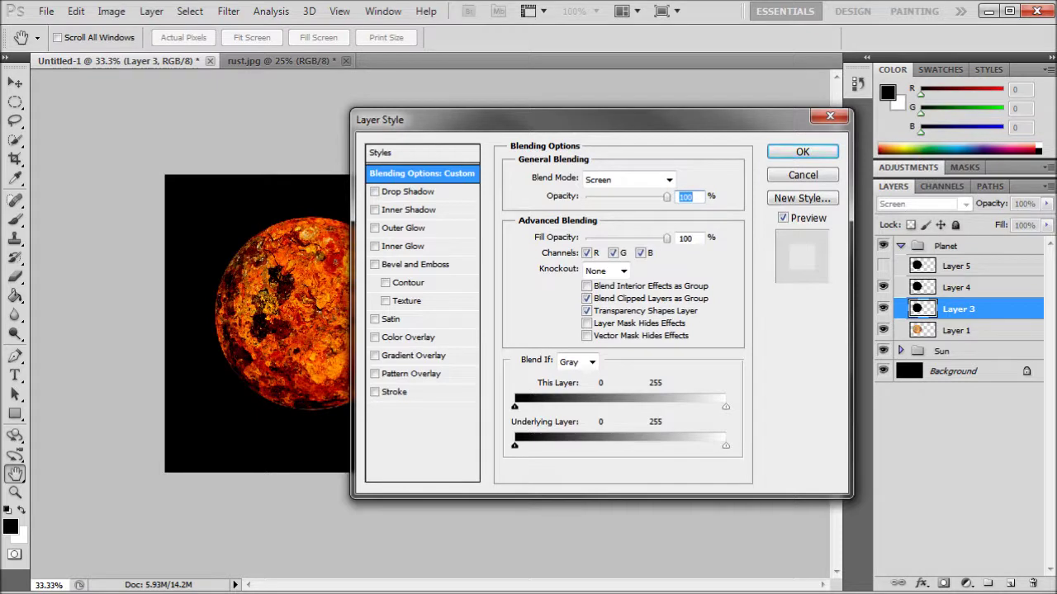
click(375, 210)
click(375, 228)
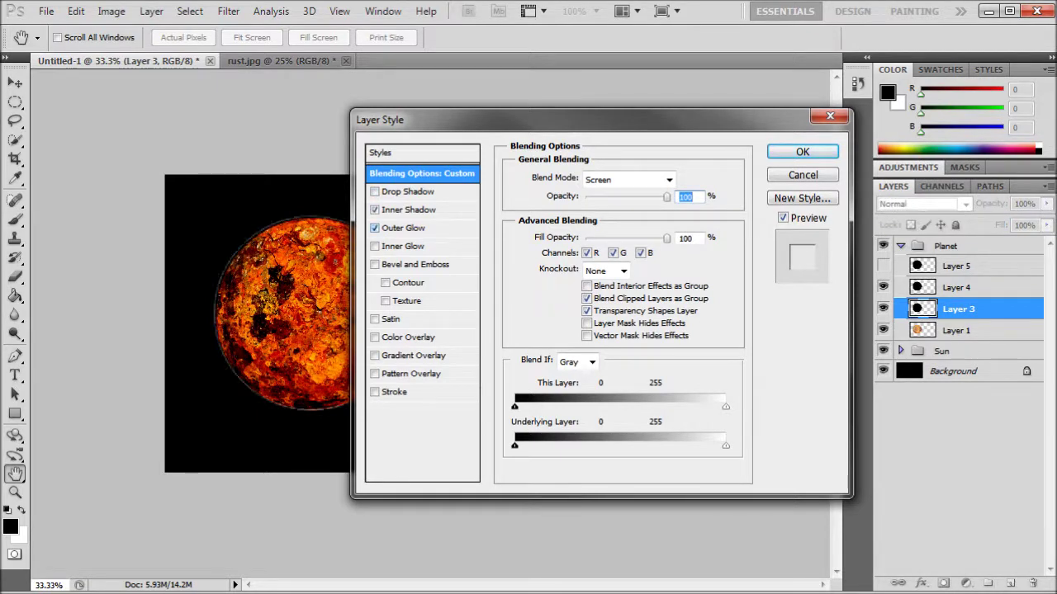
click(375, 246)
drag(462, 120, 403, 139)
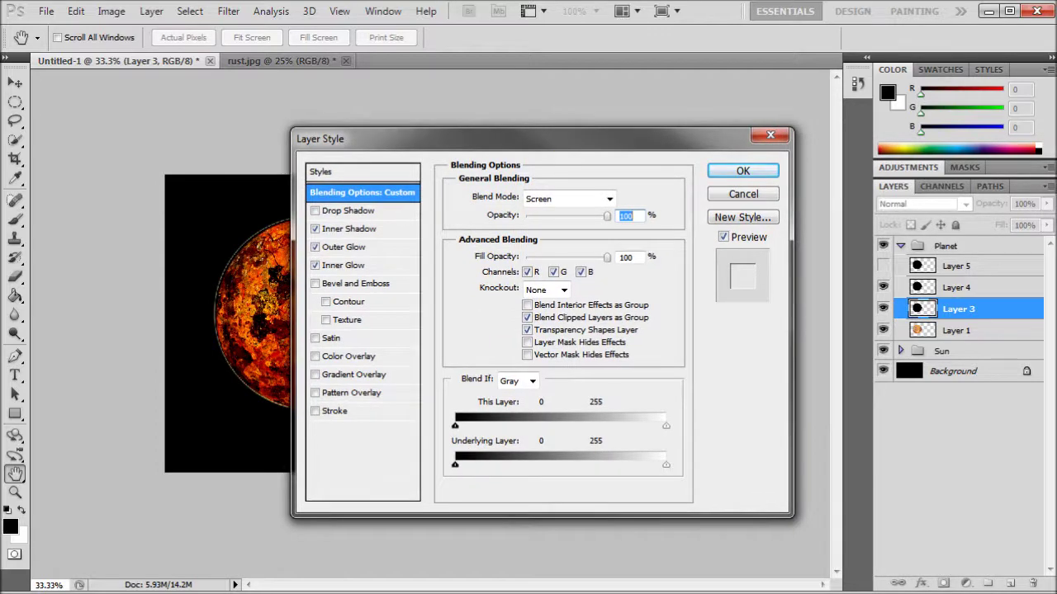
click(743, 171)
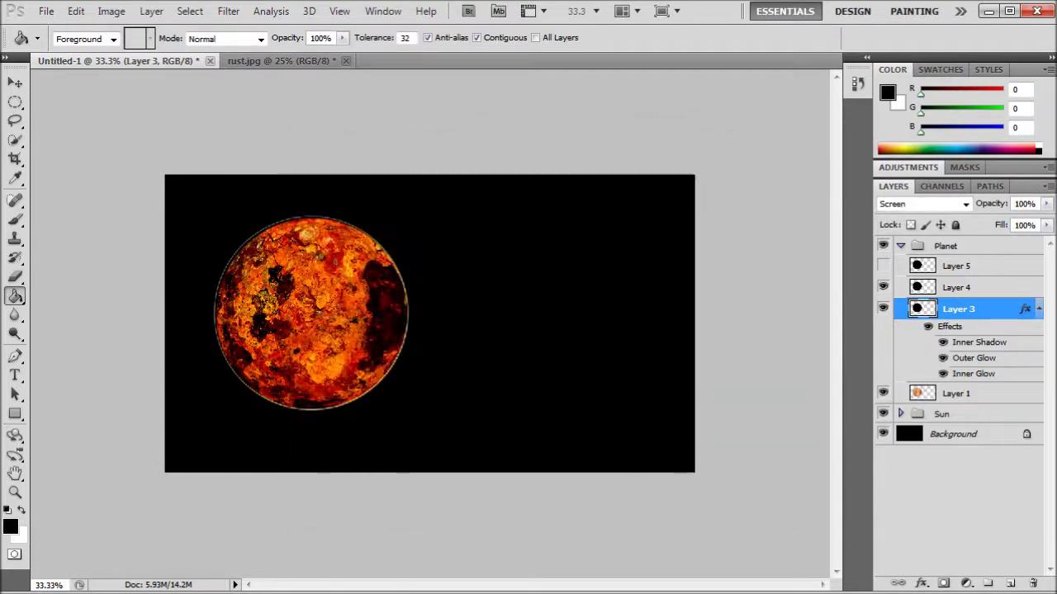
- Hide Layer 4 and set the colour of Layer 3's Inner Shadow effect to the yellow ffcf3c
click(882, 287)
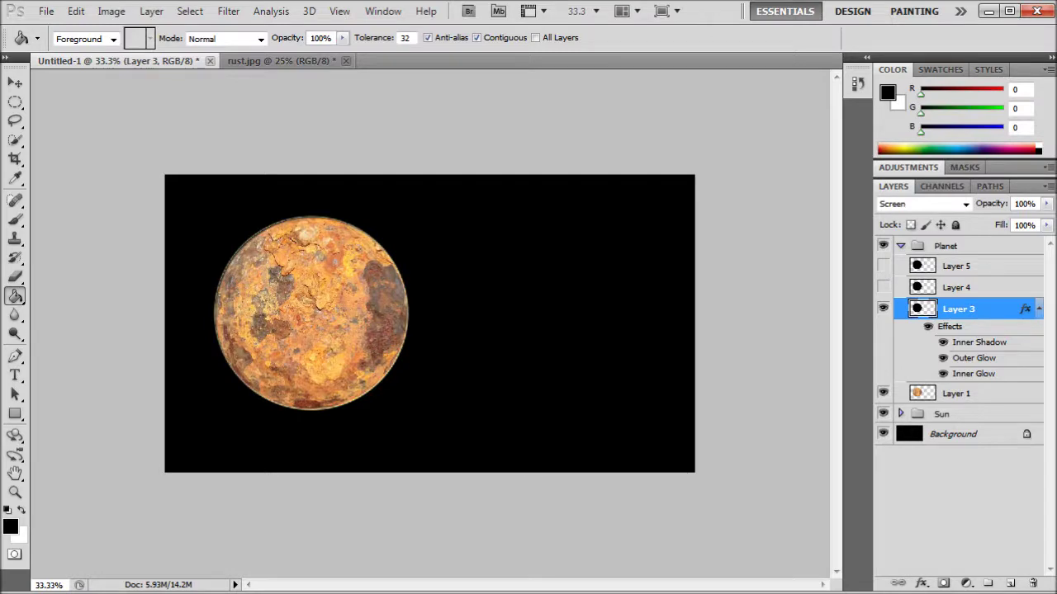
double_click(990, 308)
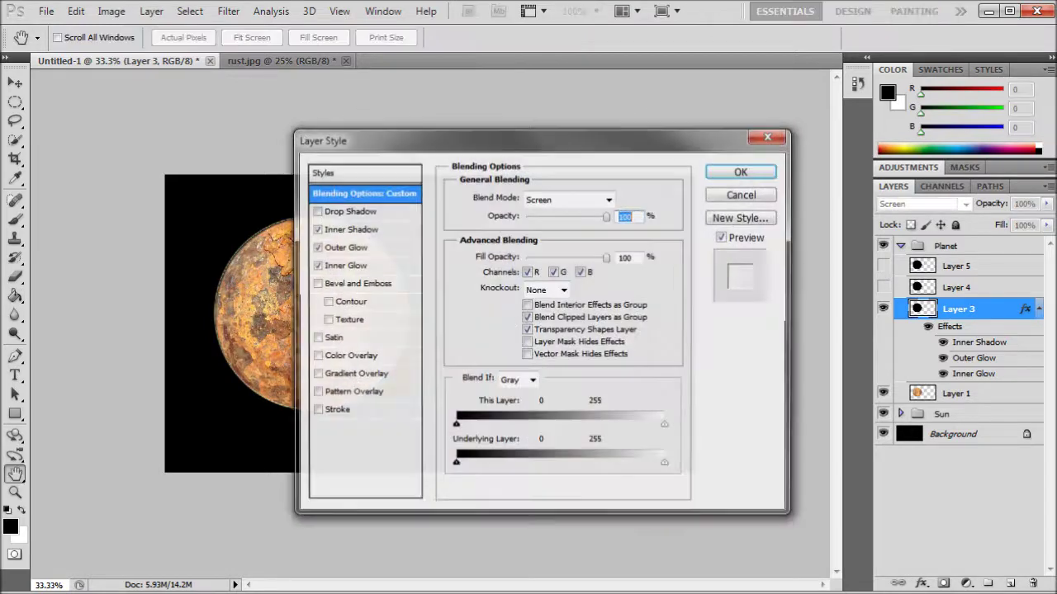
drag(412, 141, 609, 96)
click(620, 201)
click(816, 155)
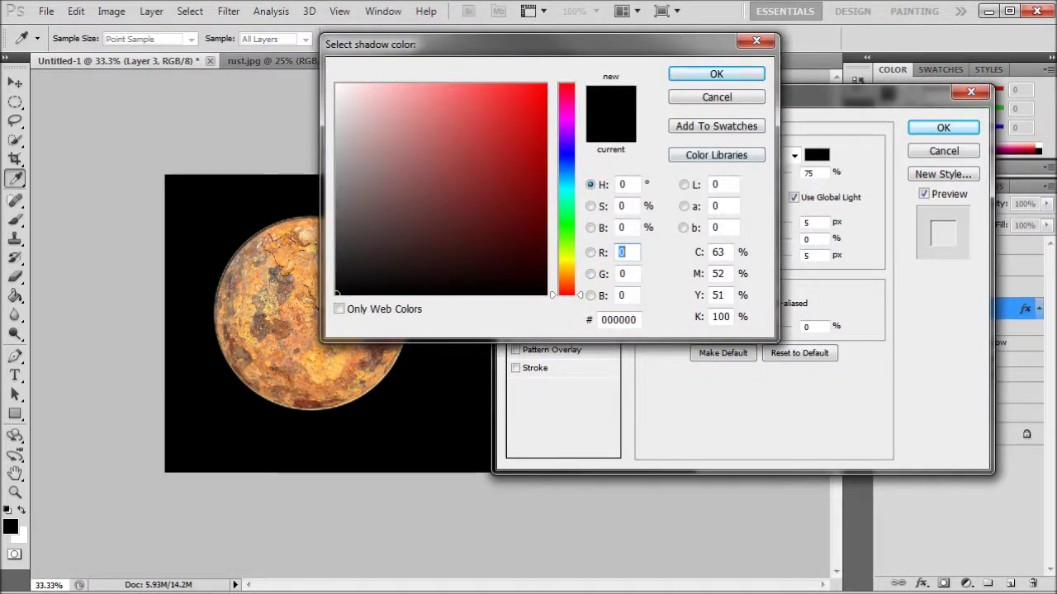
drag(565, 295, 566, 268)
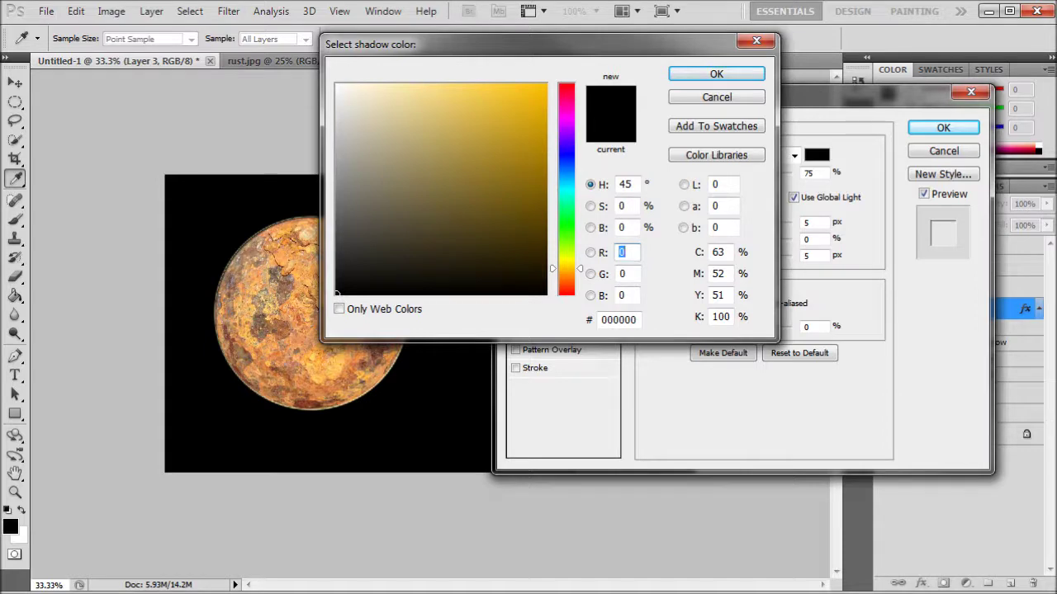
click(531, 108)
click(496, 85)
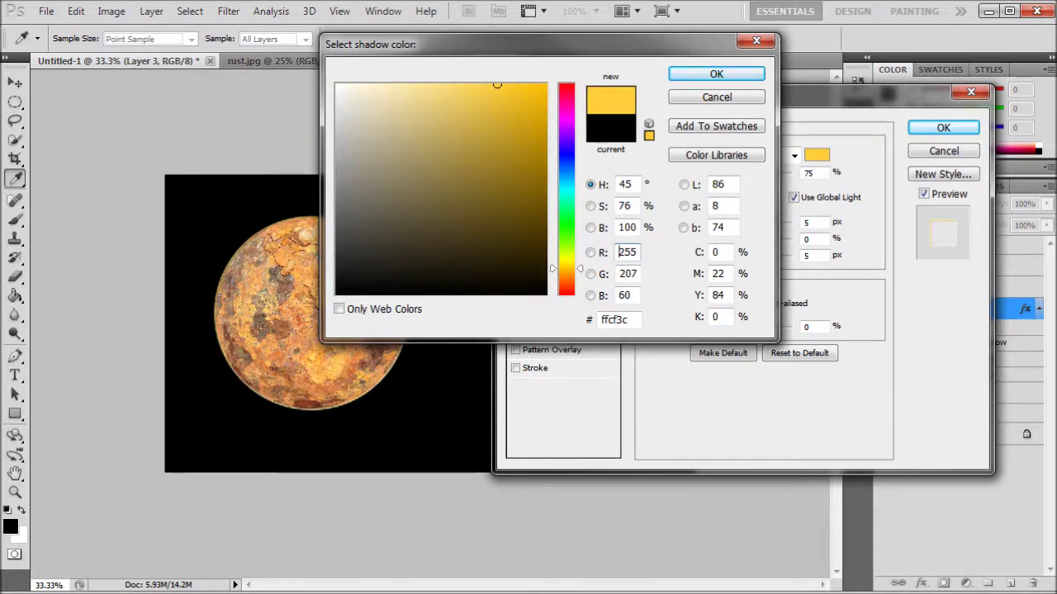
click(715, 74)
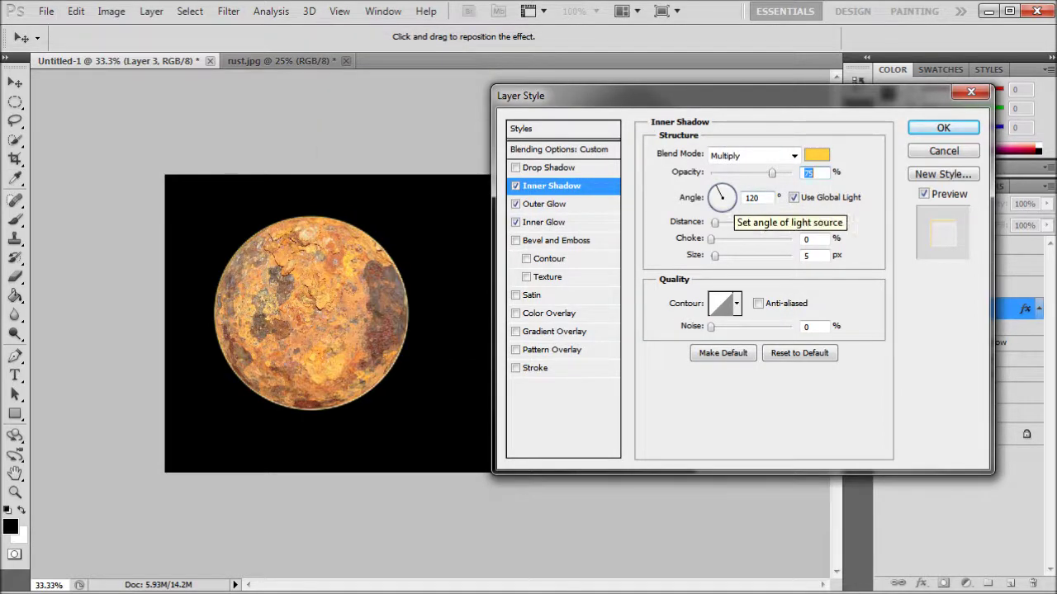
- Set Layer 3's Inner Shadow to a 27° angle, 95 px distance and 250 px size
key(Tab)
text(27)
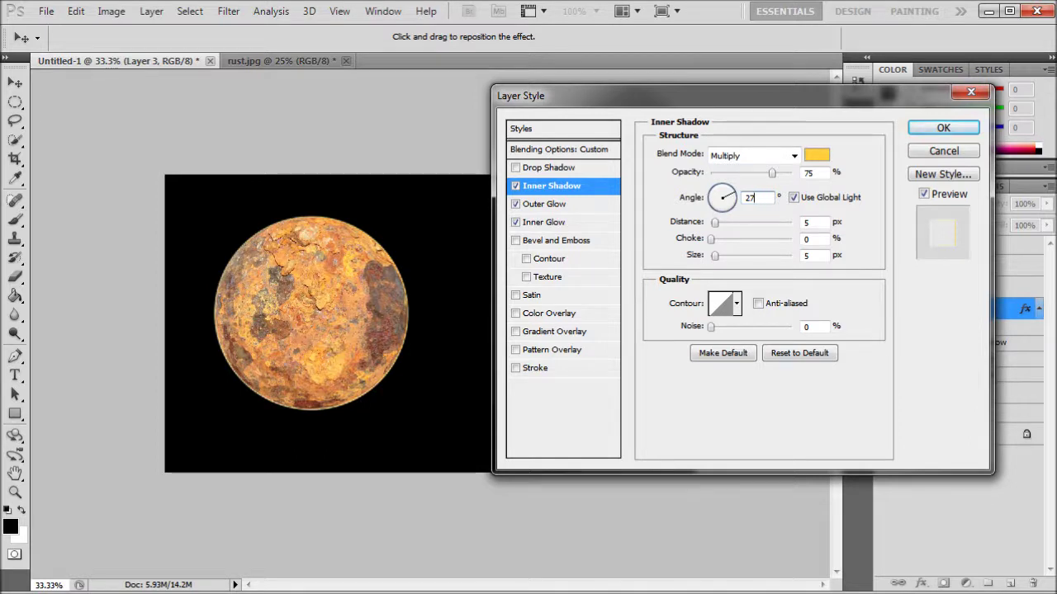
drag(715, 222, 768, 222)
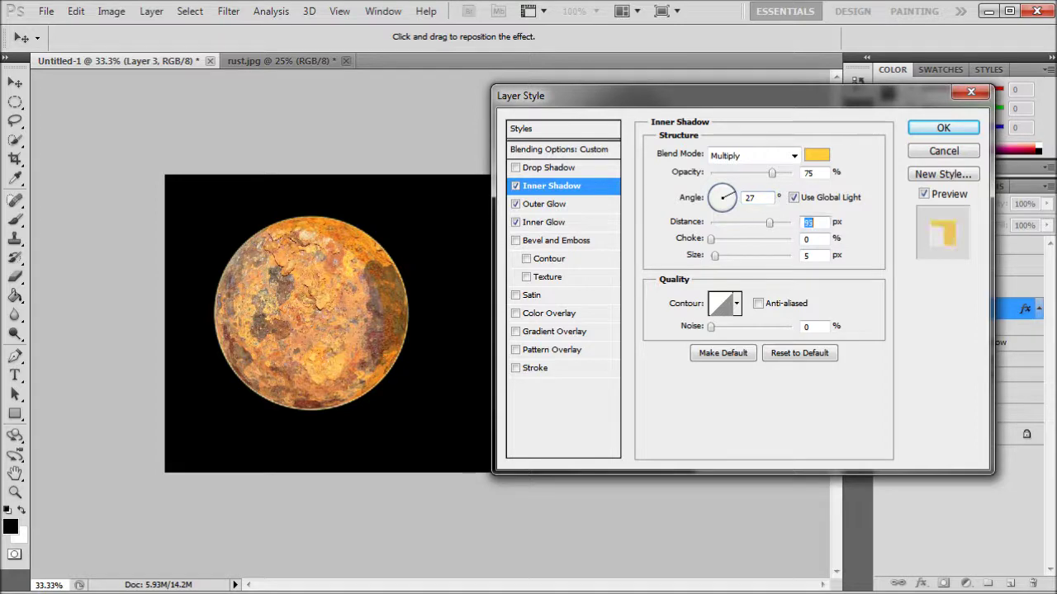
mouse_move(715, 255)
mouse_down()
mouse_move(760, 255)
mouse_move(711, 255)
mouse_up()
drag(709, 255, 791, 255)
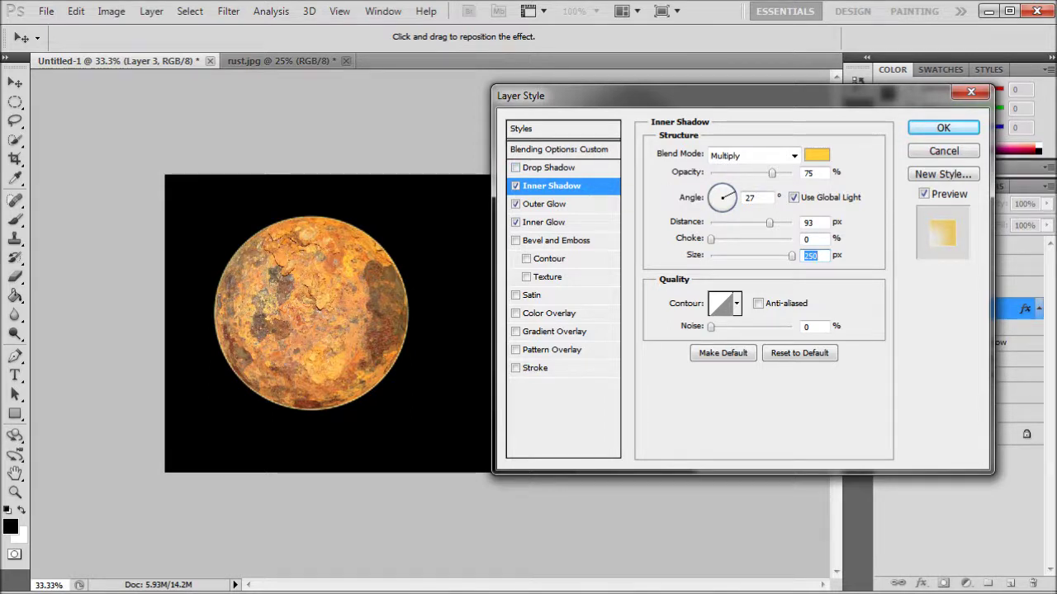
mouse_move(769, 223)
mouse_down()
mouse_move(792, 223)
mouse_move(769, 223)
mouse_up()
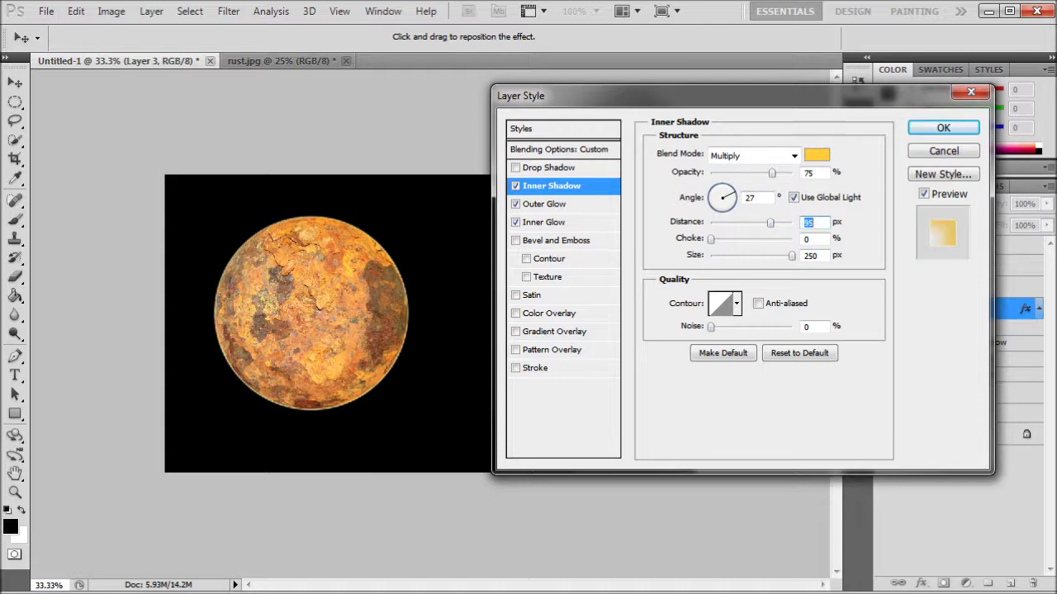
- Set the colour of Layer 3's Outer Glow to the pale yellow fcf585
click(514, 203)
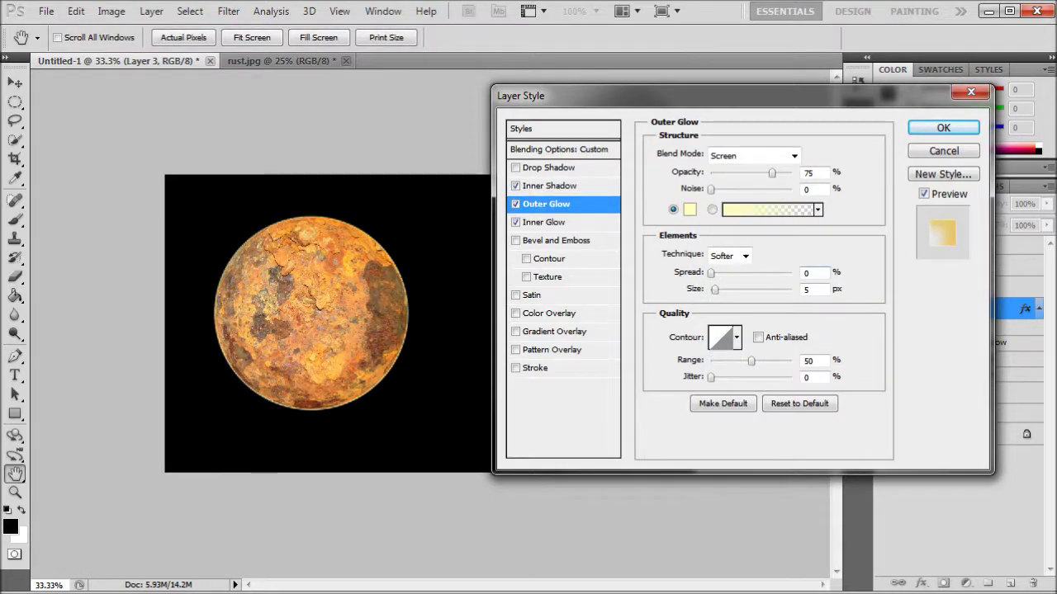
click(689, 209)
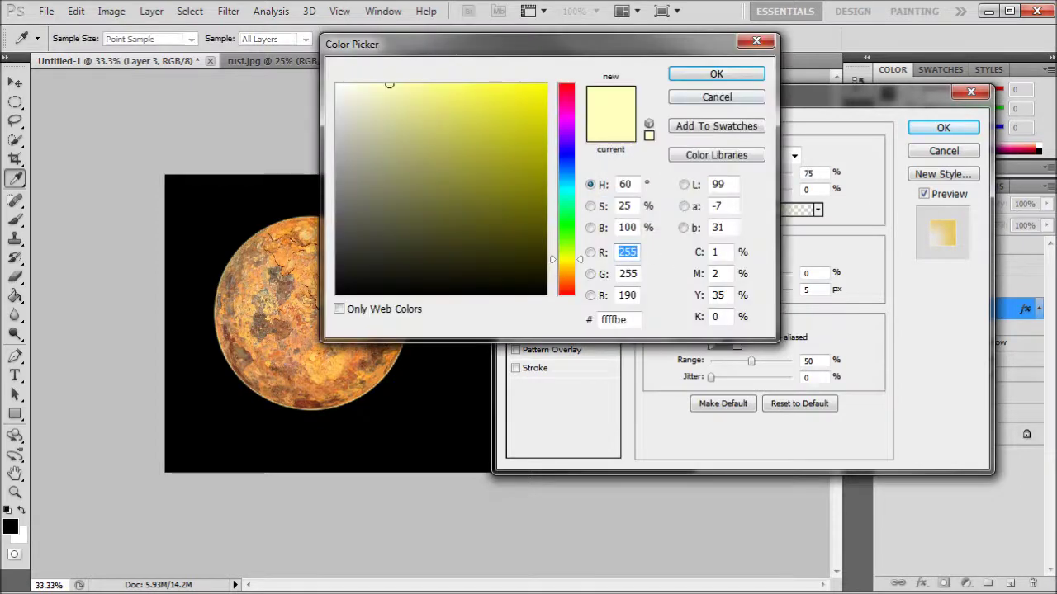
drag(566, 259, 566, 261)
drag(438, 87, 435, 86)
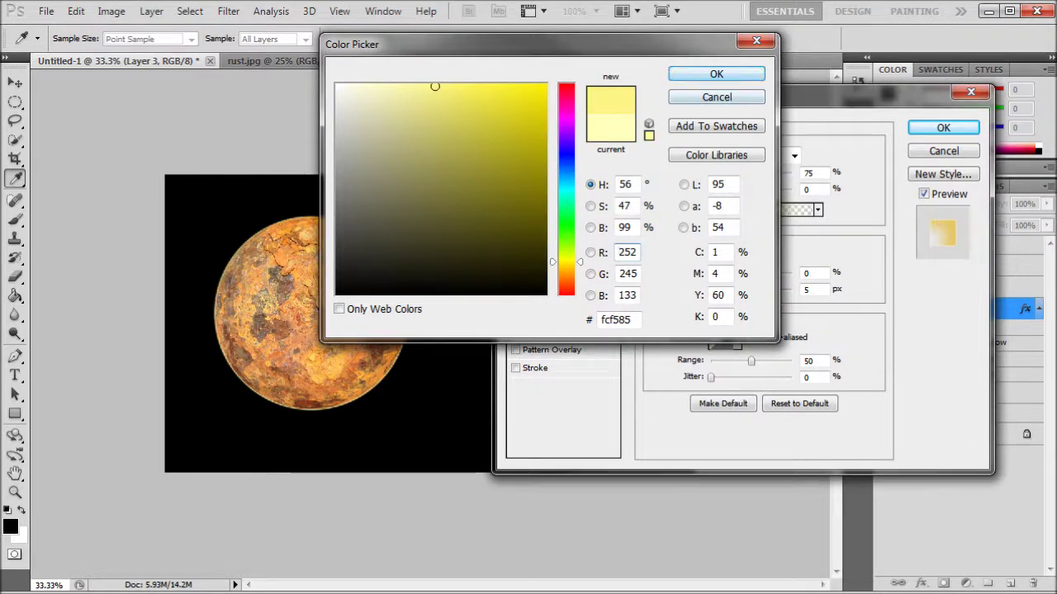
key(Return)
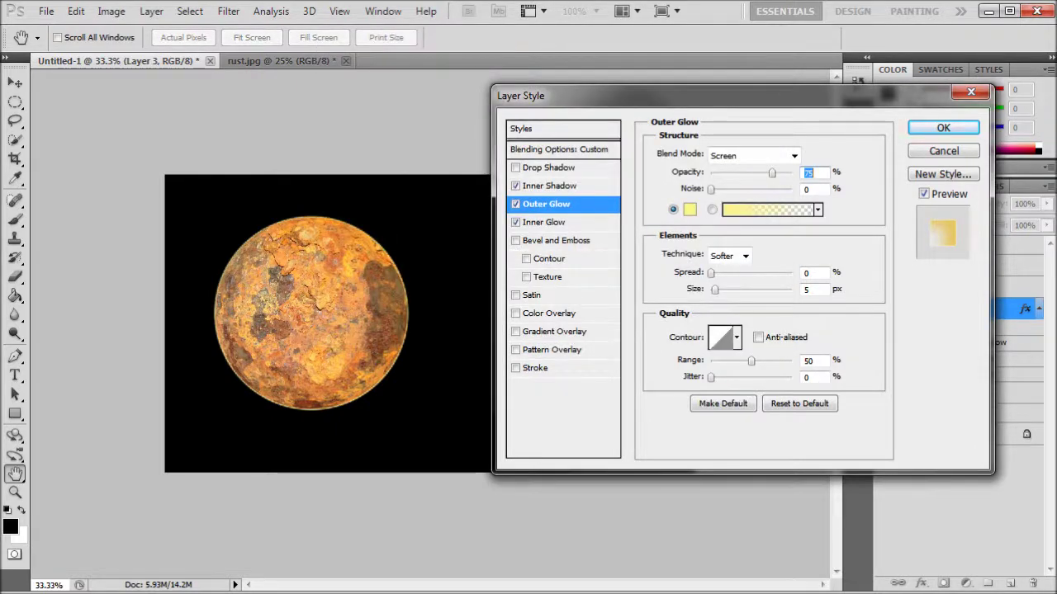
- Set the Outer Glow's spread to 6% and its size to 32 px, and apply the layer style
drag(711, 274, 716, 273)
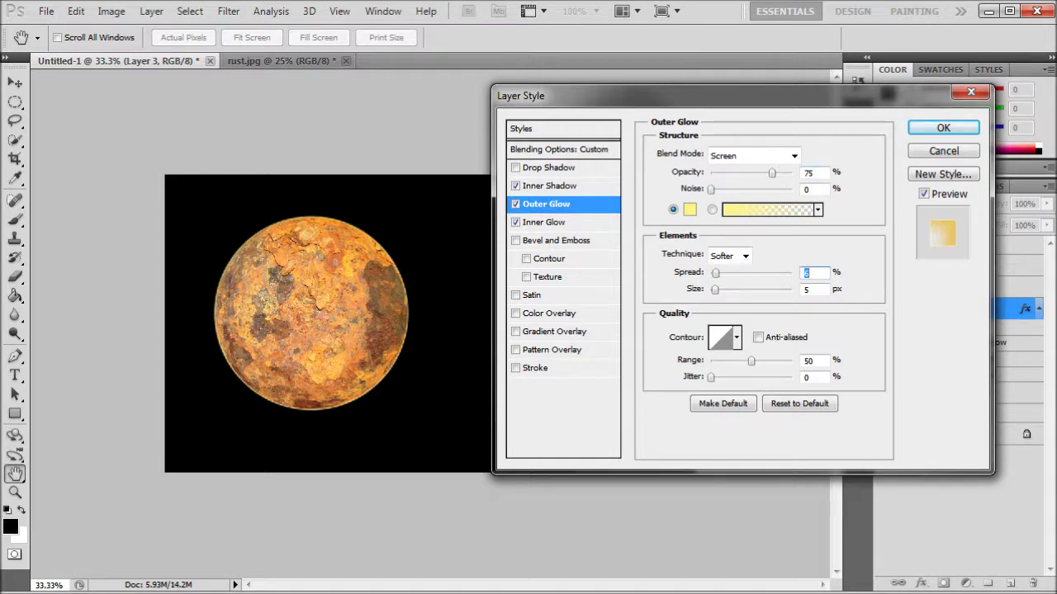
drag(715, 290, 720, 289)
key(Up)
key(Up)
key(Up)
key(Up)
key(Up)
key(Up)
key(Up)
key(Up)
key(Up)
key(Up)
key(Up)
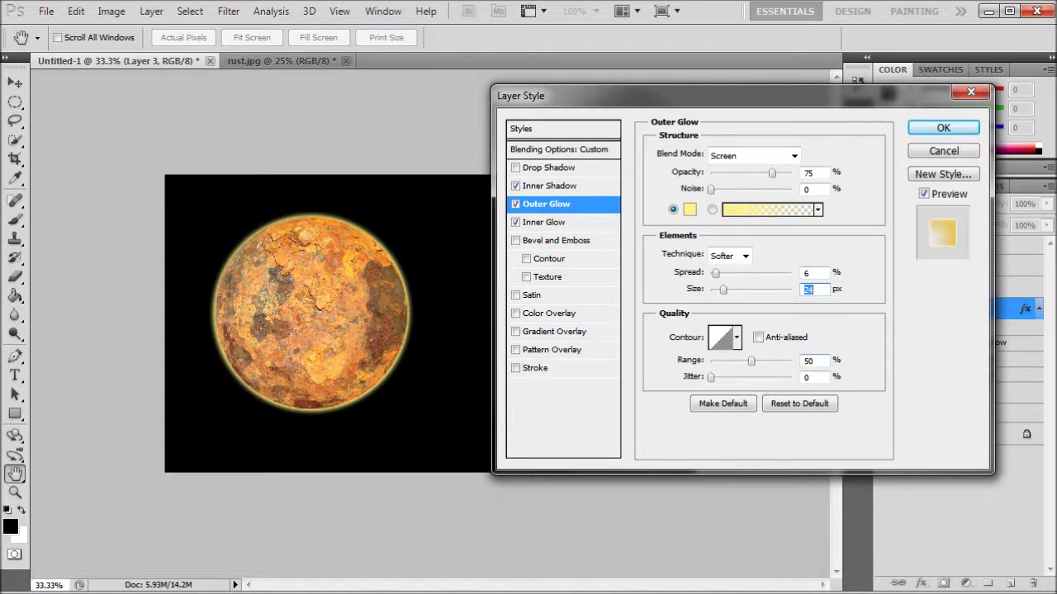
drag(724, 290, 725, 290)
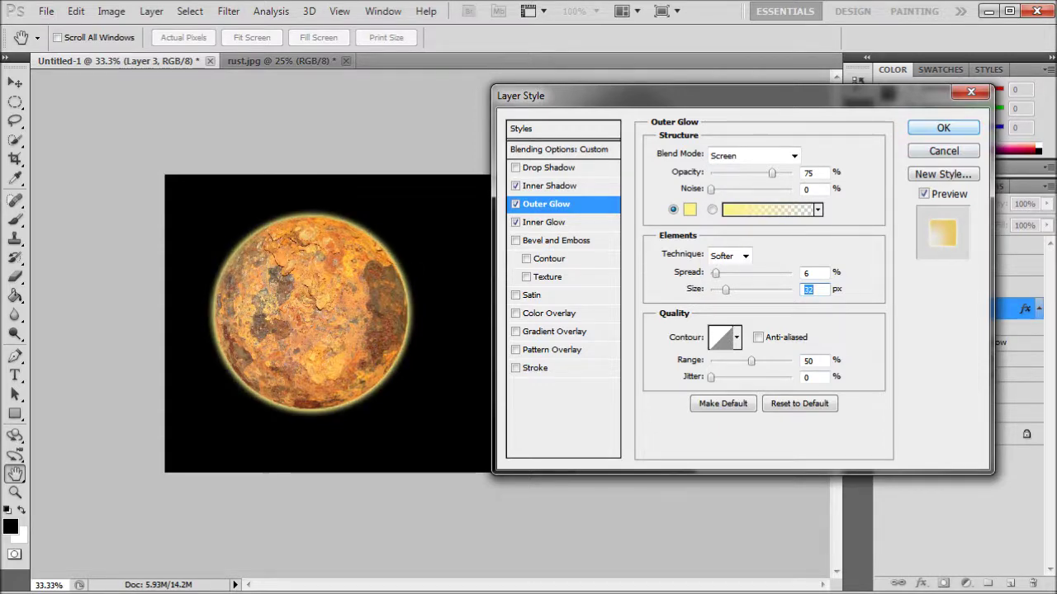
key(Return)
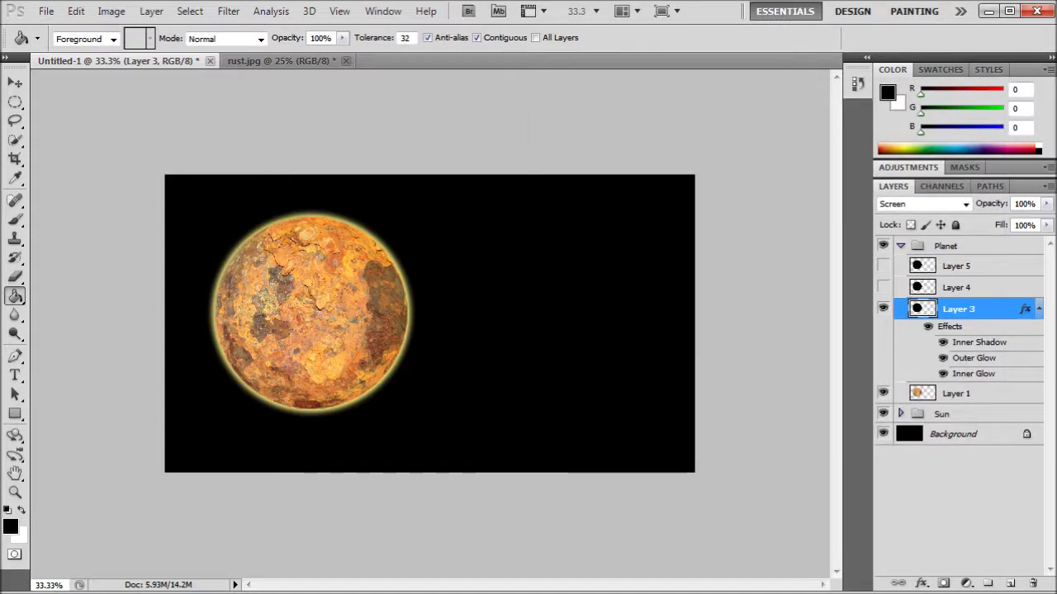
- Copy the Outer Glow's colour code fcf585 and use it as the colour of Layer 3's Inner Glow
double_click(974, 358)
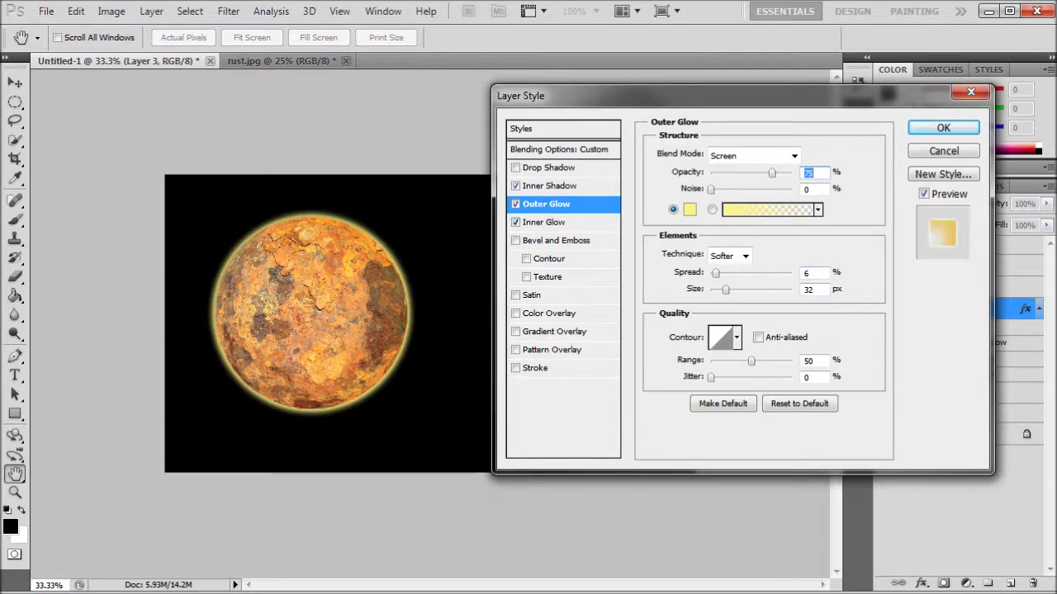
click(545, 222)
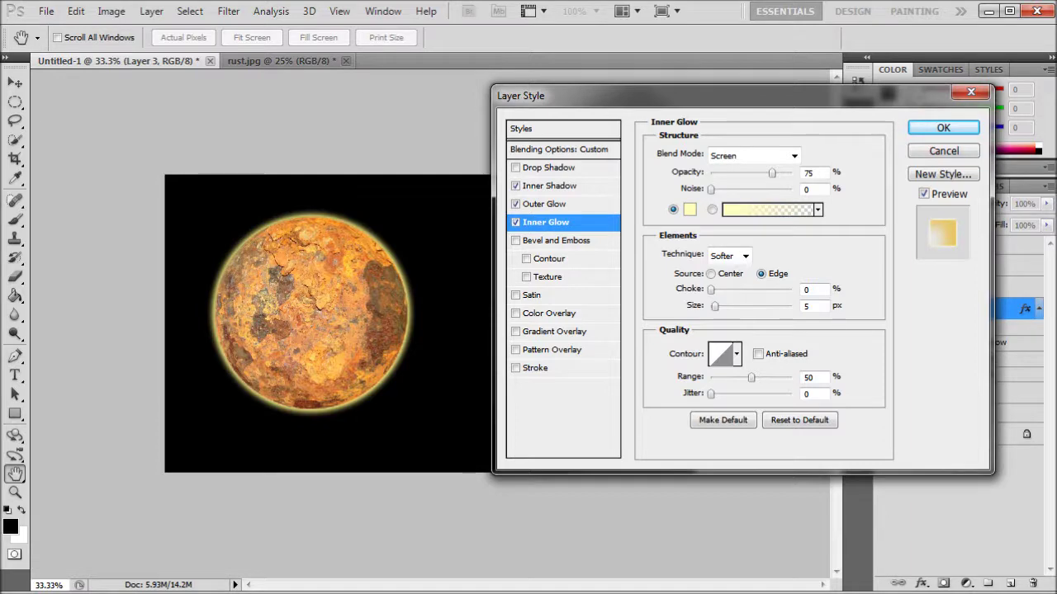
click(546, 204)
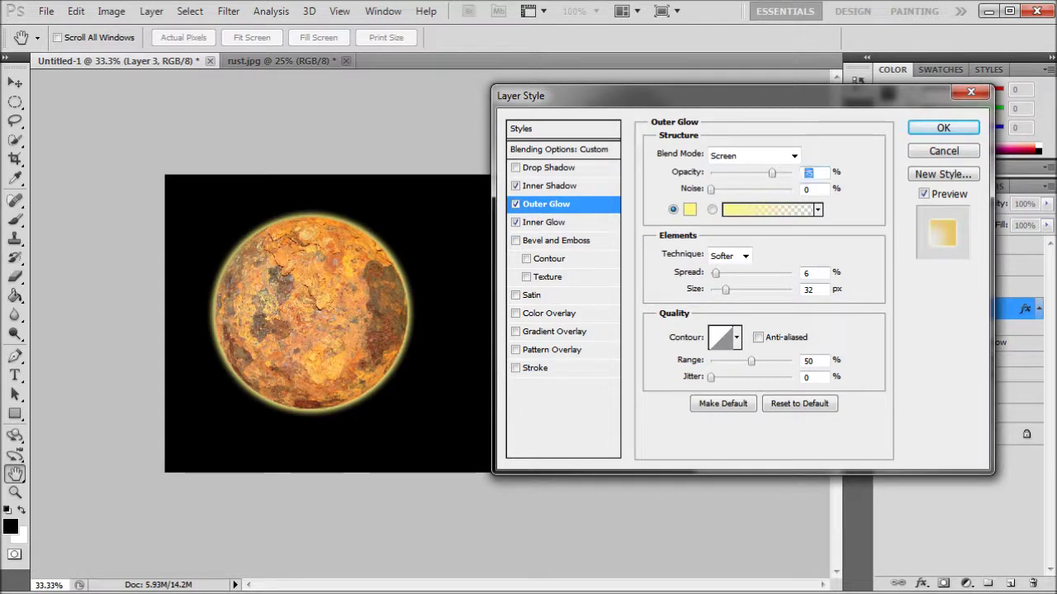
click(689, 210)
double_click(616, 320)
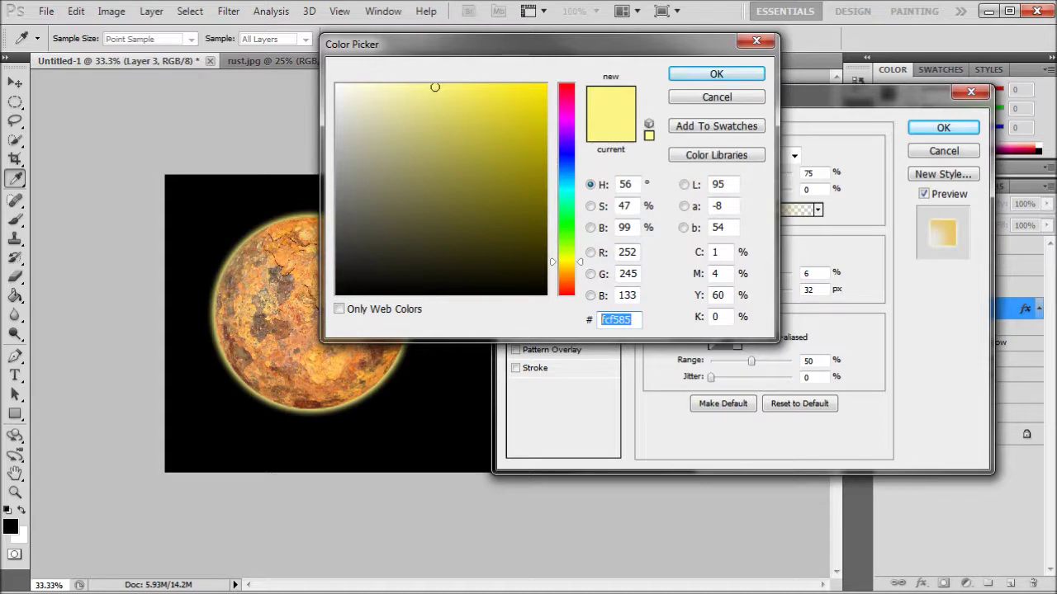
key(Return)
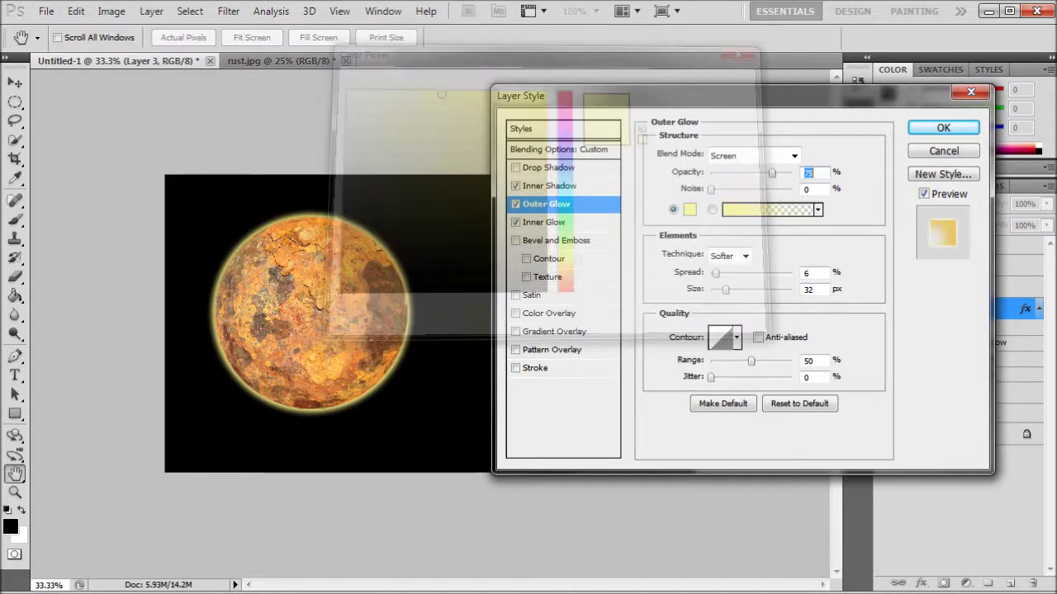
click(546, 222)
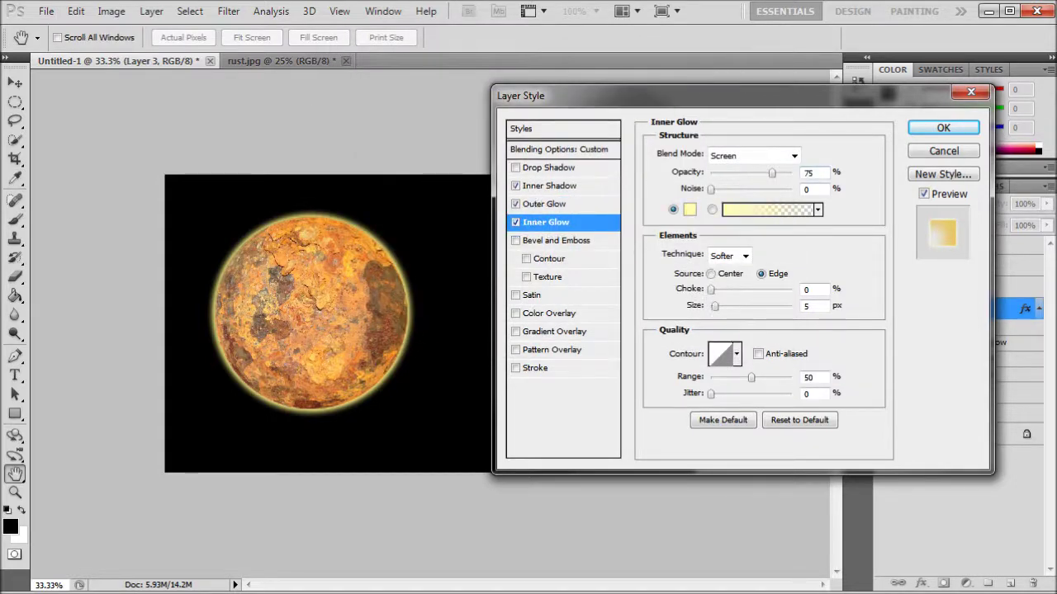
click(689, 209)
text(fcf585)
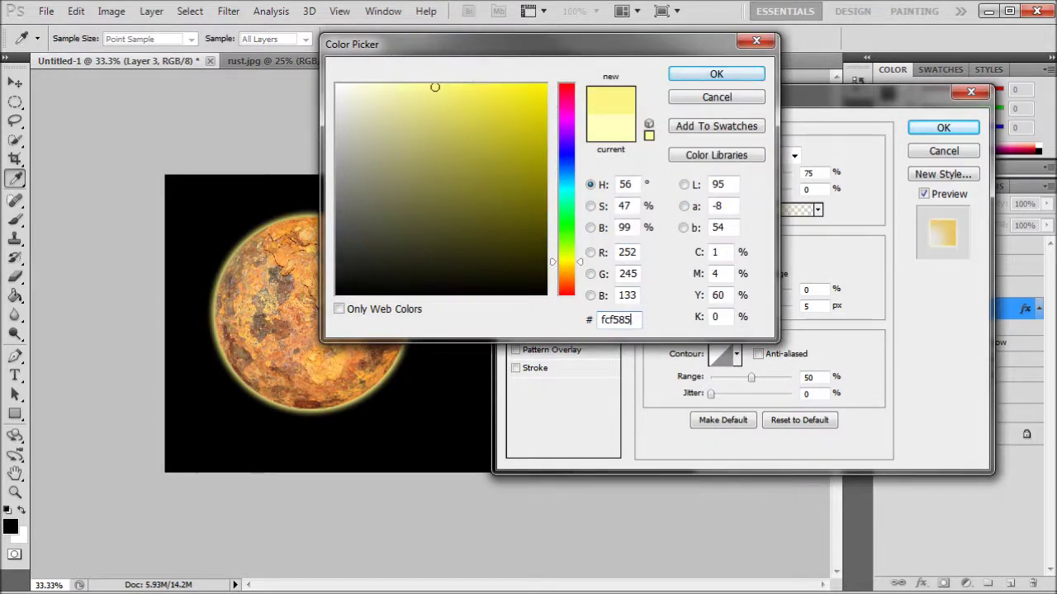
key(Return)
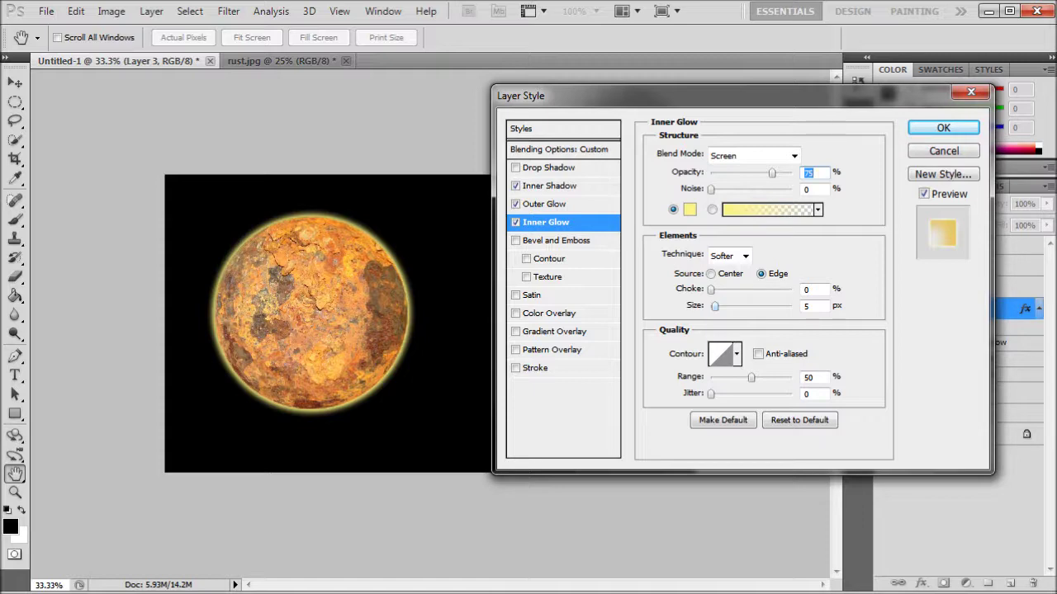
- Set the Inner Glow's choke to 7% and its size to 16 px, and apply the layer style
mouse_move(711, 290)
mouse_down()
mouse_move(724, 306)
mouse_move(711, 306)
mouse_up()
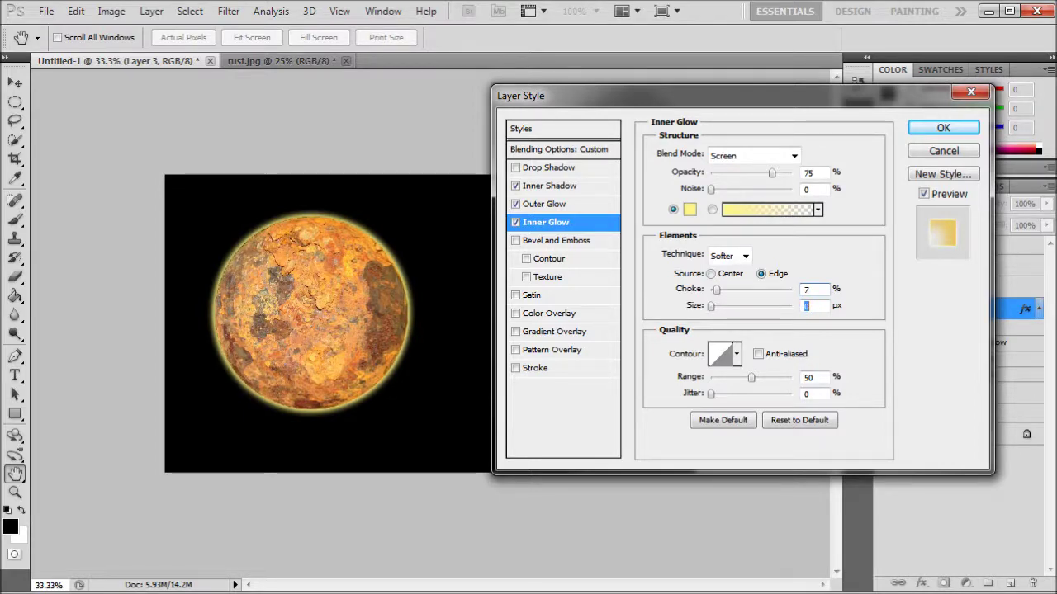
drag(711, 306, 720, 306)
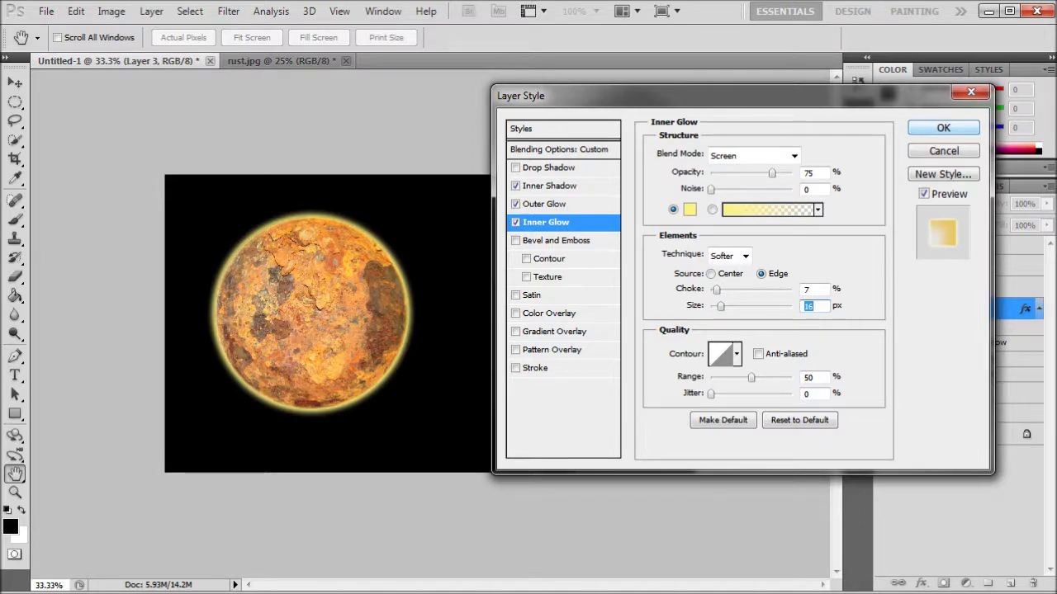
key(Return)
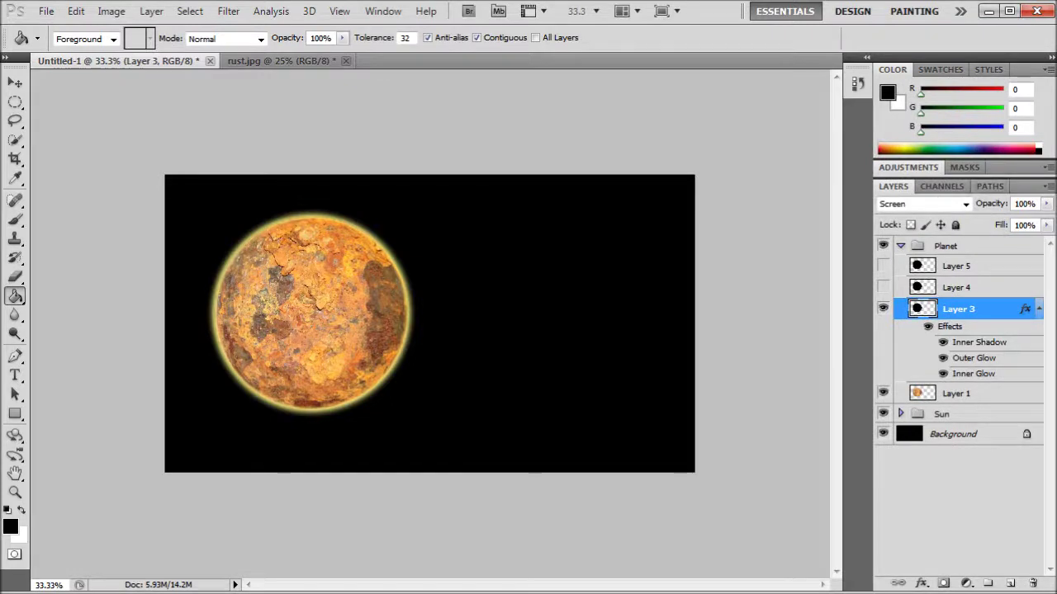
- Show Layer 4, add an empty layer directly above Layer 3, and merge the two into one layer
click(882, 286)
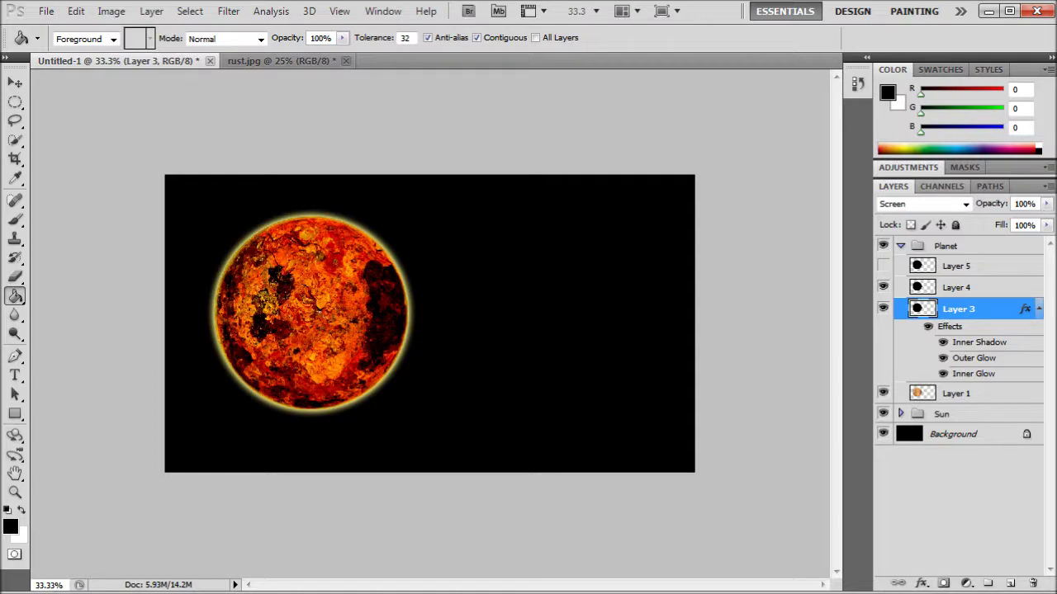
click(1010, 583)
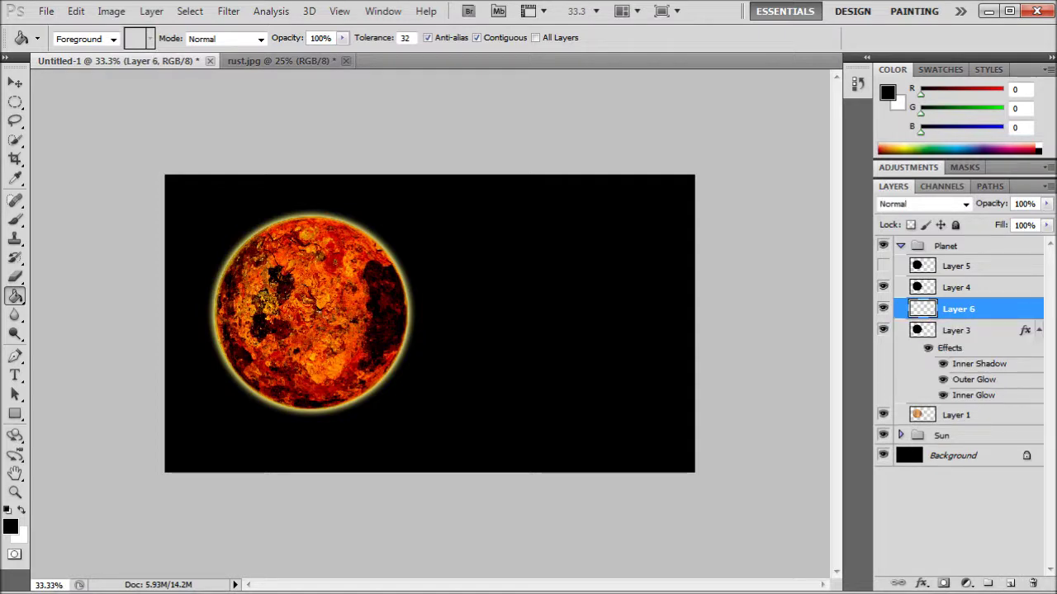
click(974, 330)
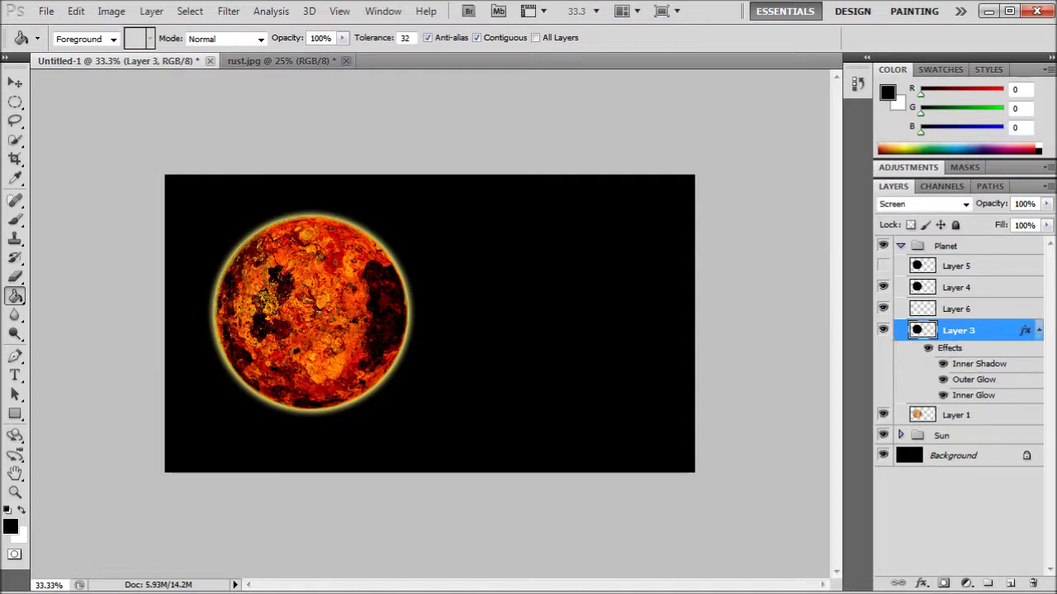
ctrl+click(990, 309)
right_click(994, 310)
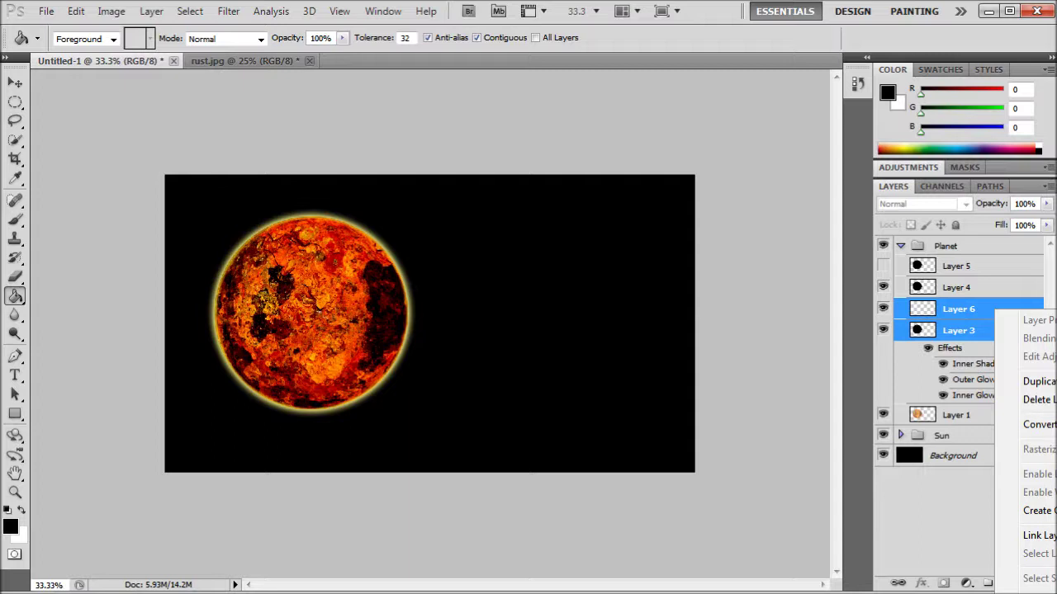
key(ctrl+e)
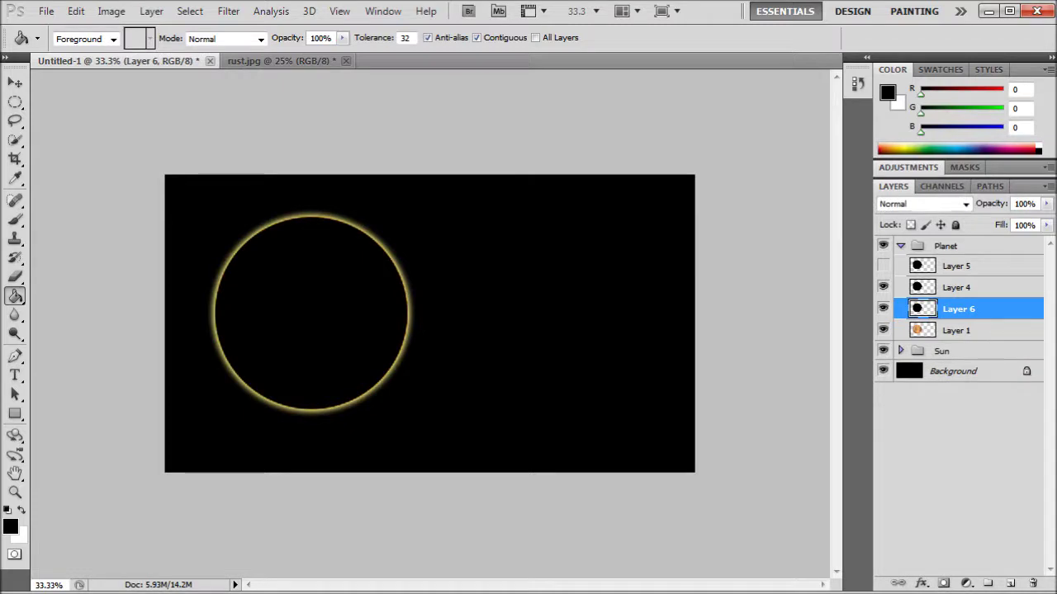
- Set Layer 6's blend mode to Screen and deselect the layer
click(965, 204)
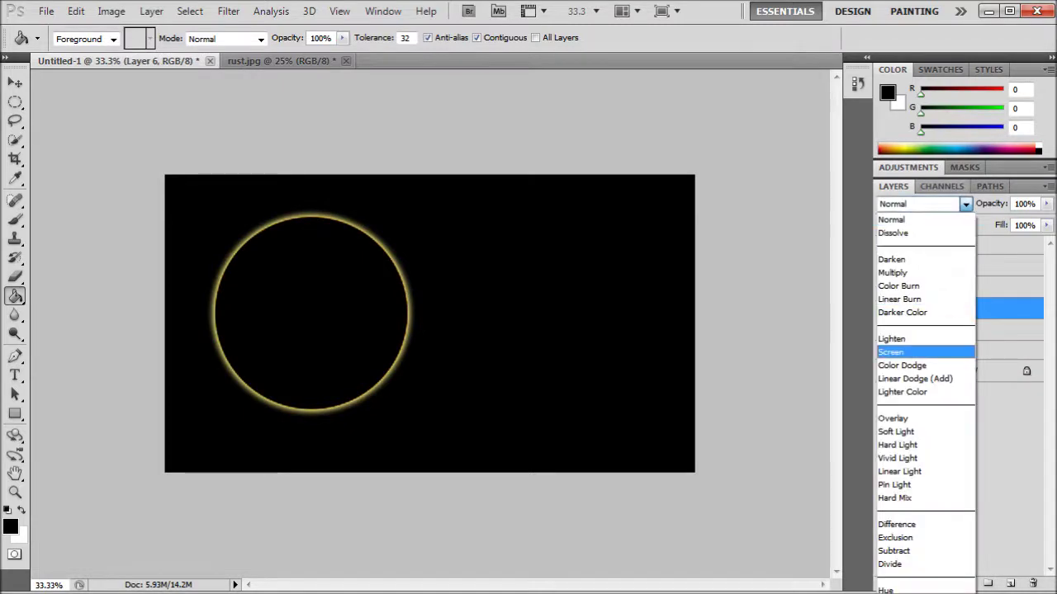
key(Down)
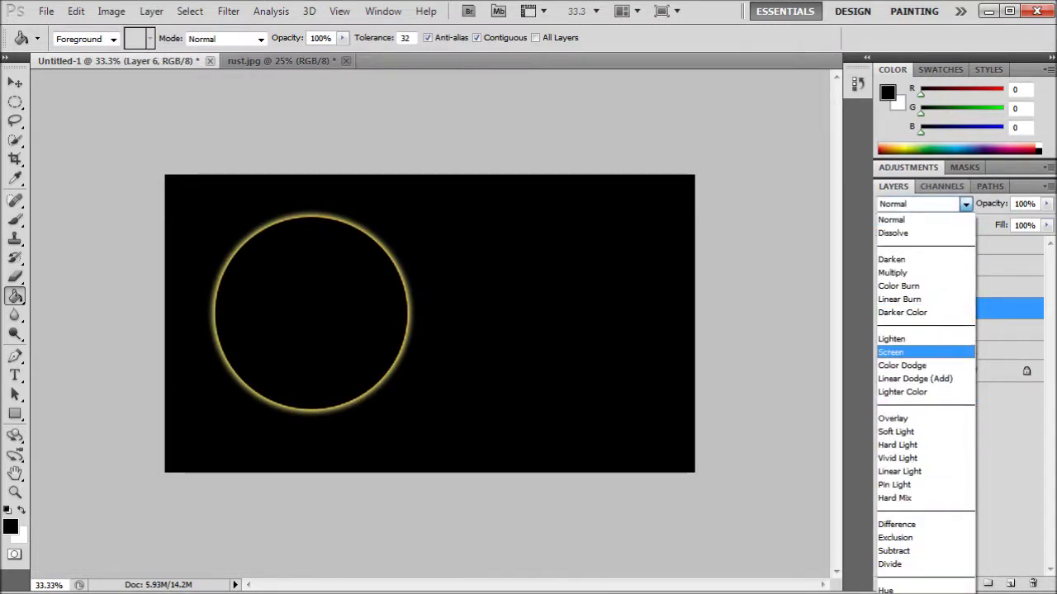
key(Return)
click(958, 429)
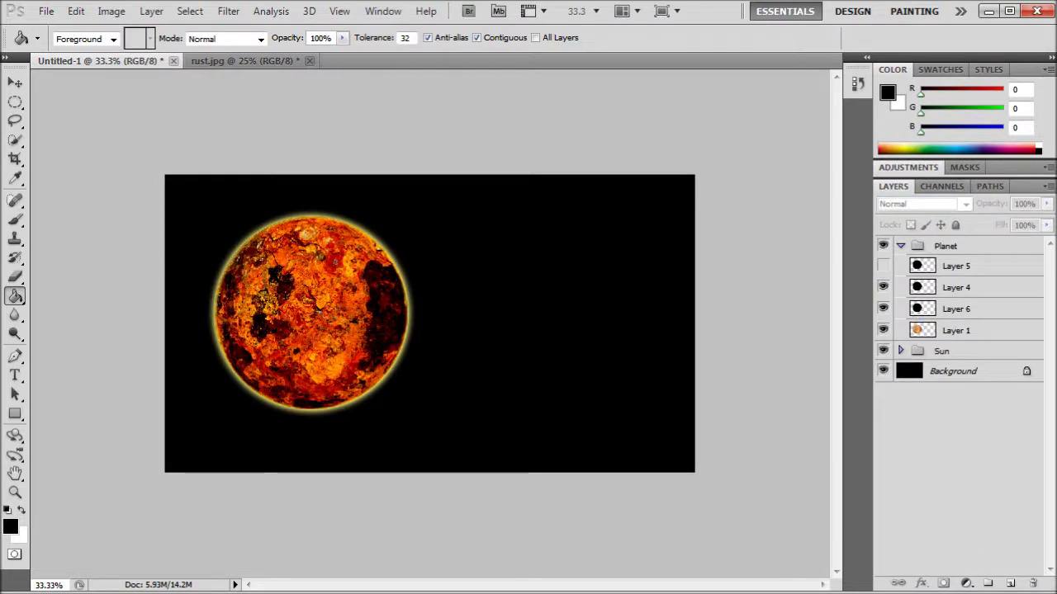
- Show Layer 5 and apply a Gaussian Blur with a radius of 56 pixels to it
click(882, 266)
click(958, 266)
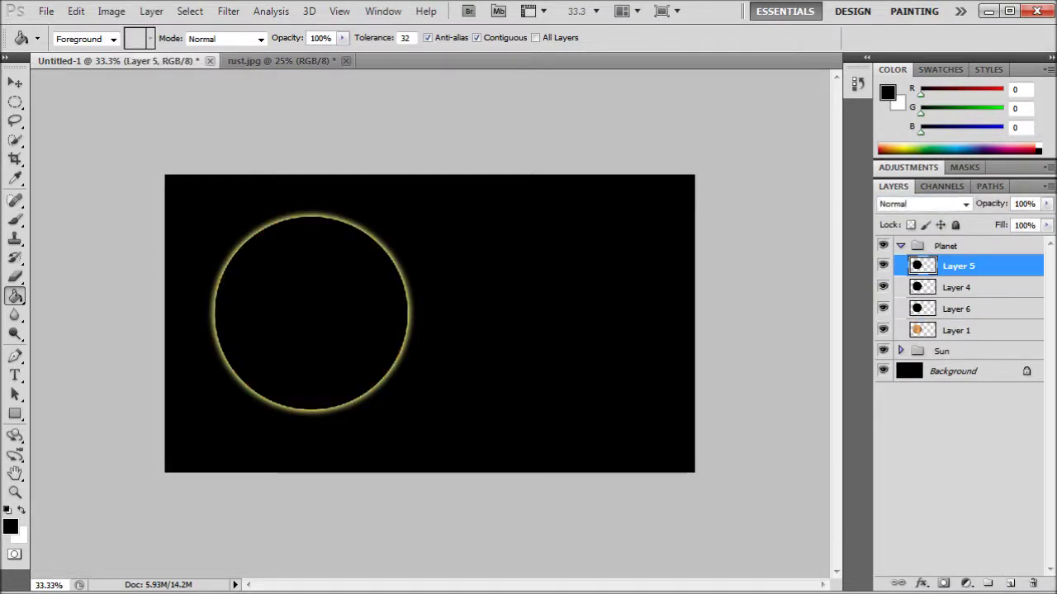
click(227, 11)
mouse_move(271, 10)
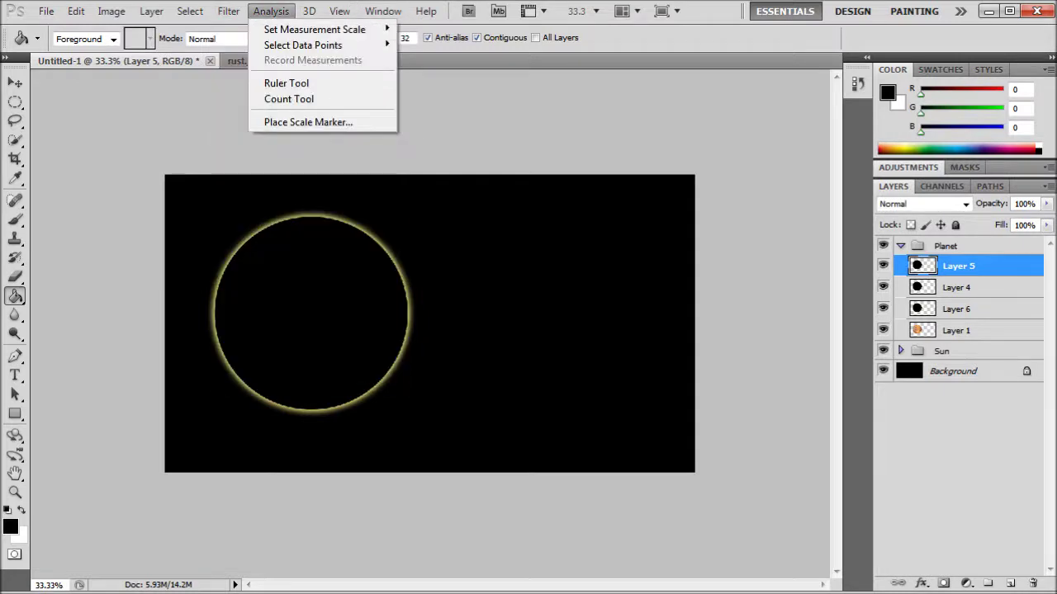
mouse_move(248, 161)
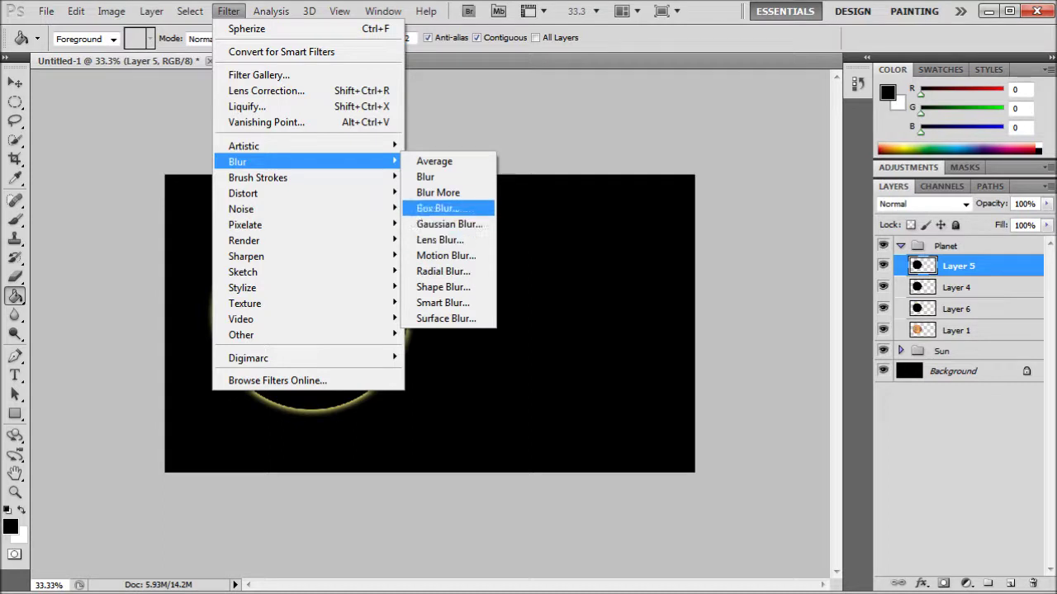
click(449, 224)
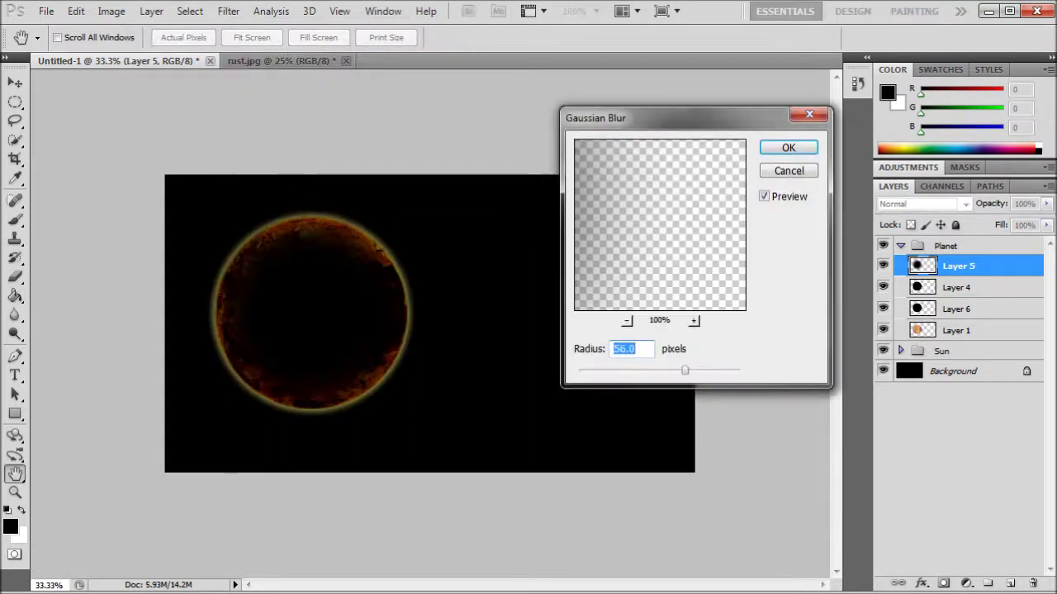
drag(684, 371, 682, 371)
text(56)
key(Return)
click(15, 296)
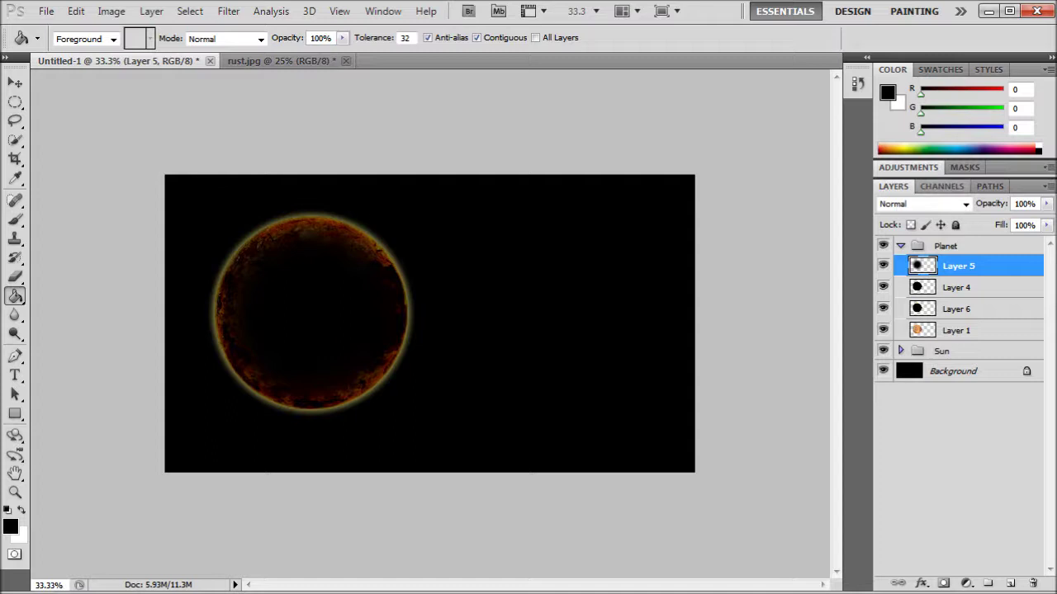
- Free-transform Layer 5 to about 114% width and 113% height, shifting the shadow towards the planet's lower left, and apply it
key(ctrl+t)
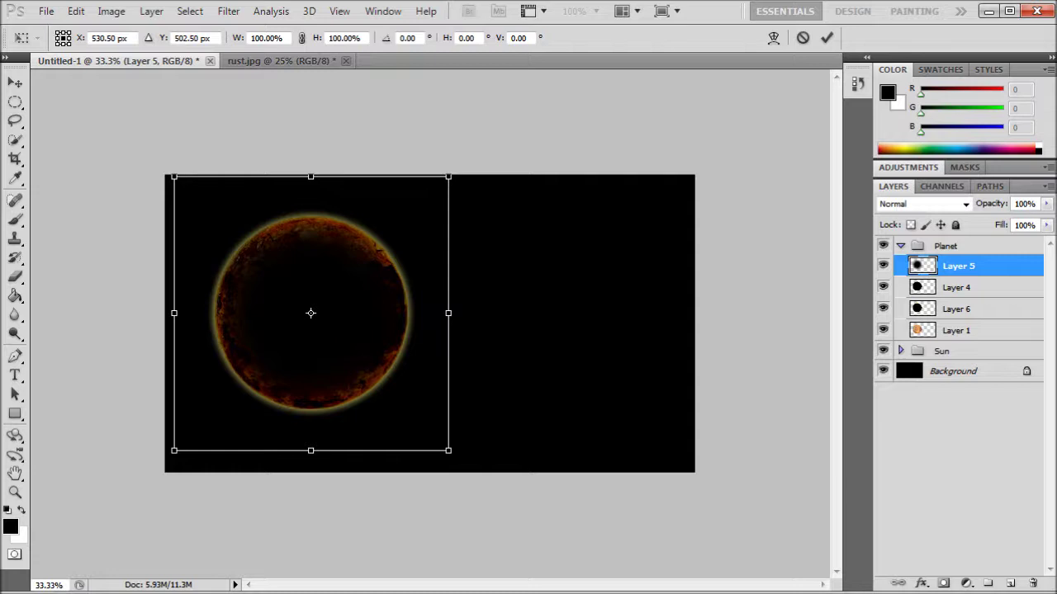
drag(448, 175, 437, 188)
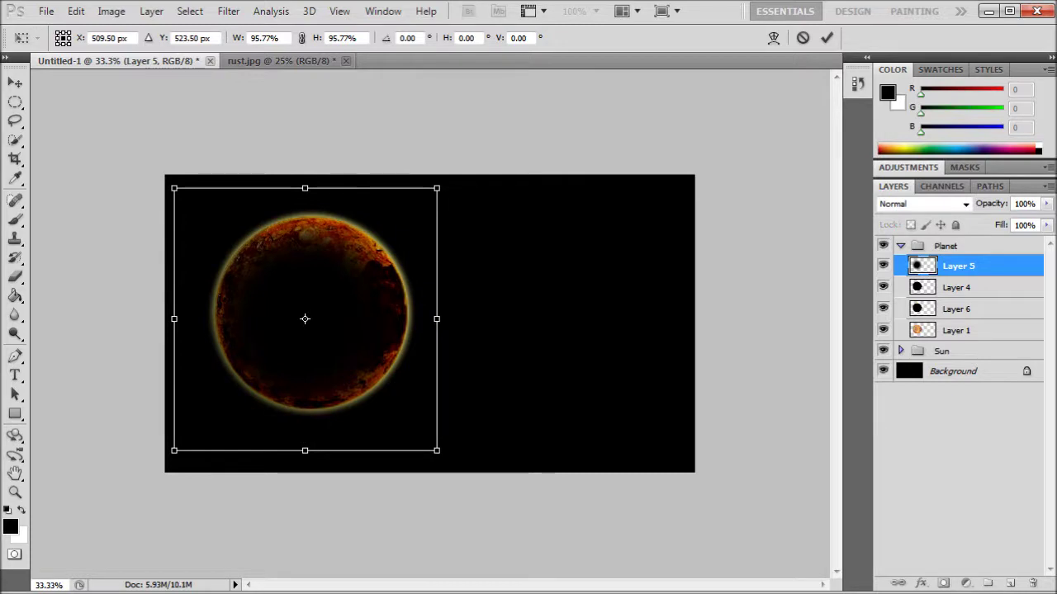
drag(174, 451, 151, 473)
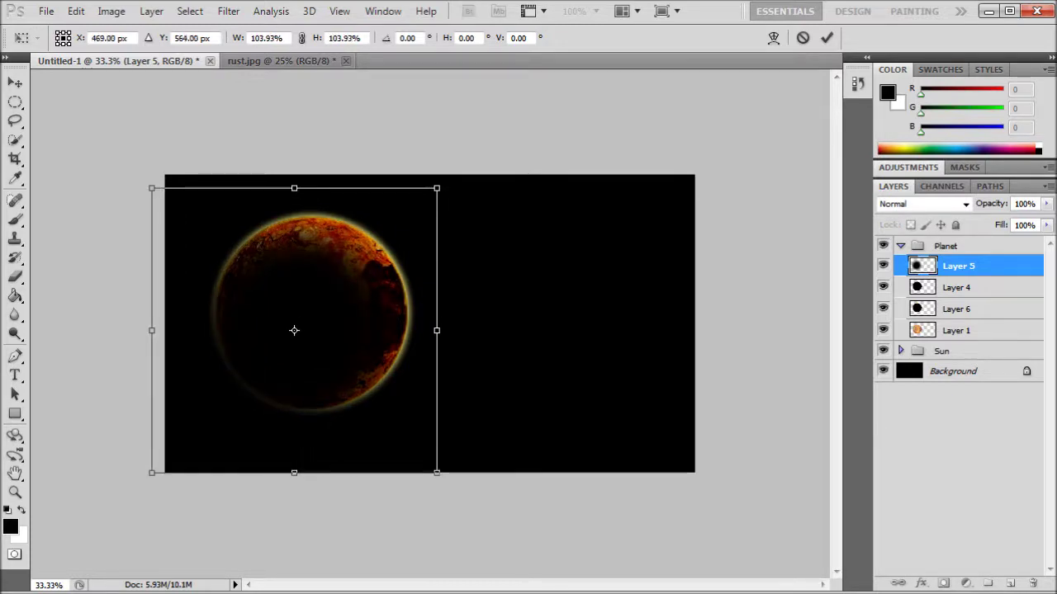
drag(437, 473, 447, 484)
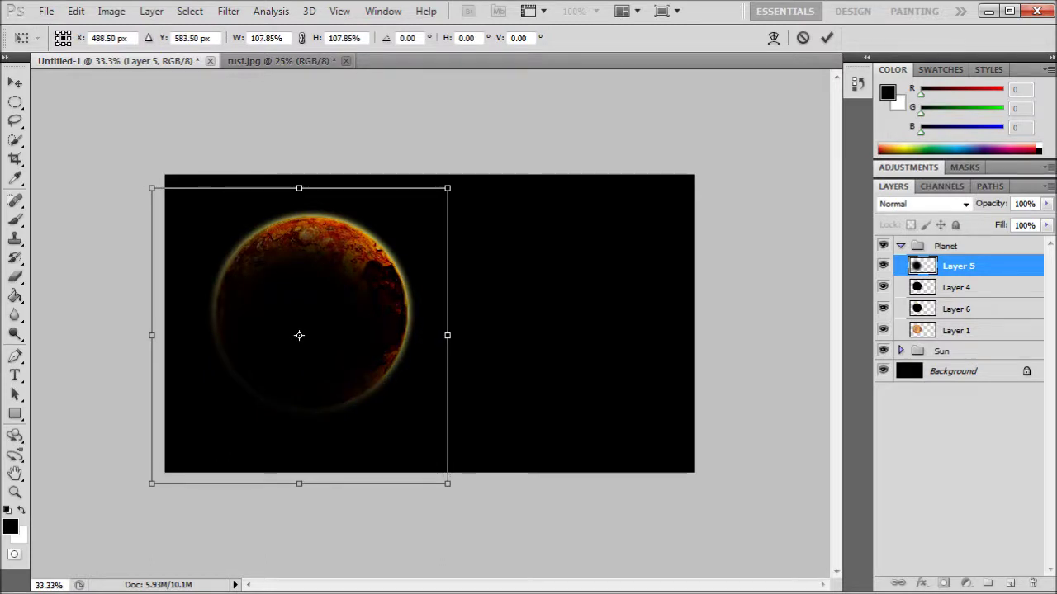
drag(448, 335, 441, 335)
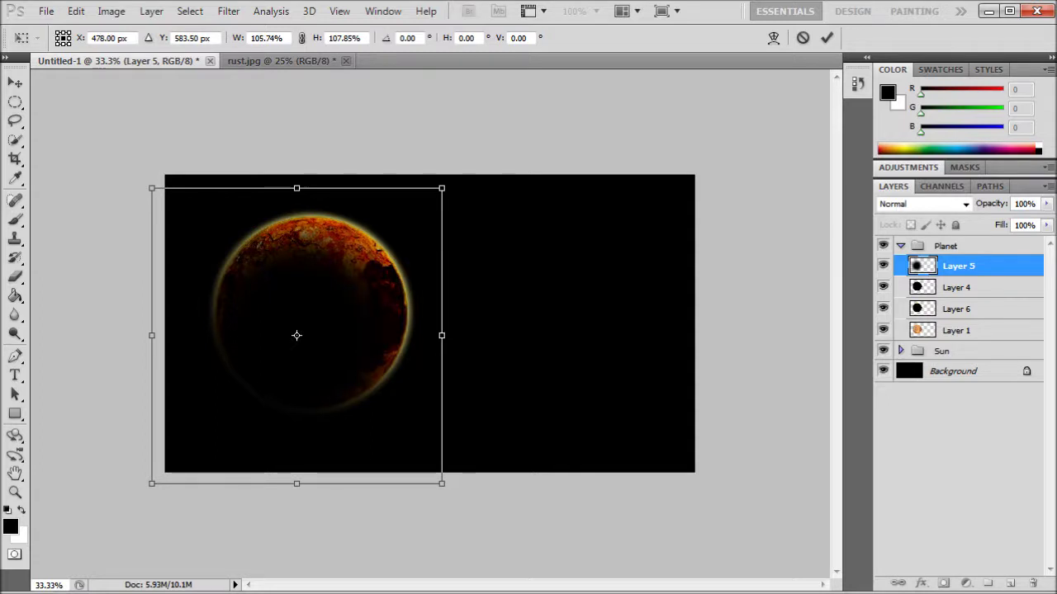
drag(296, 483, 297, 487)
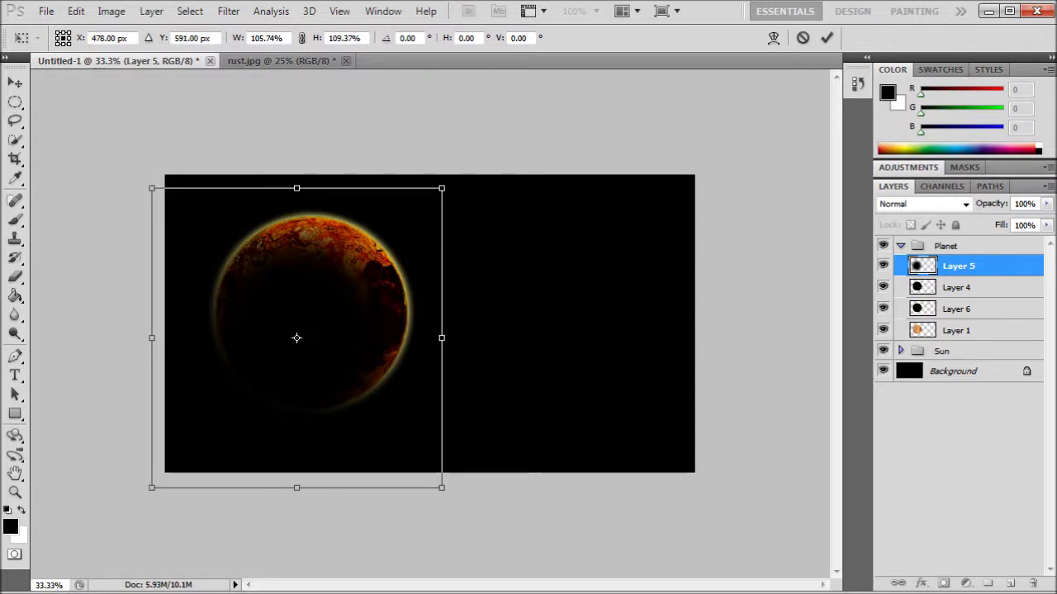
drag(152, 338, 138, 338)
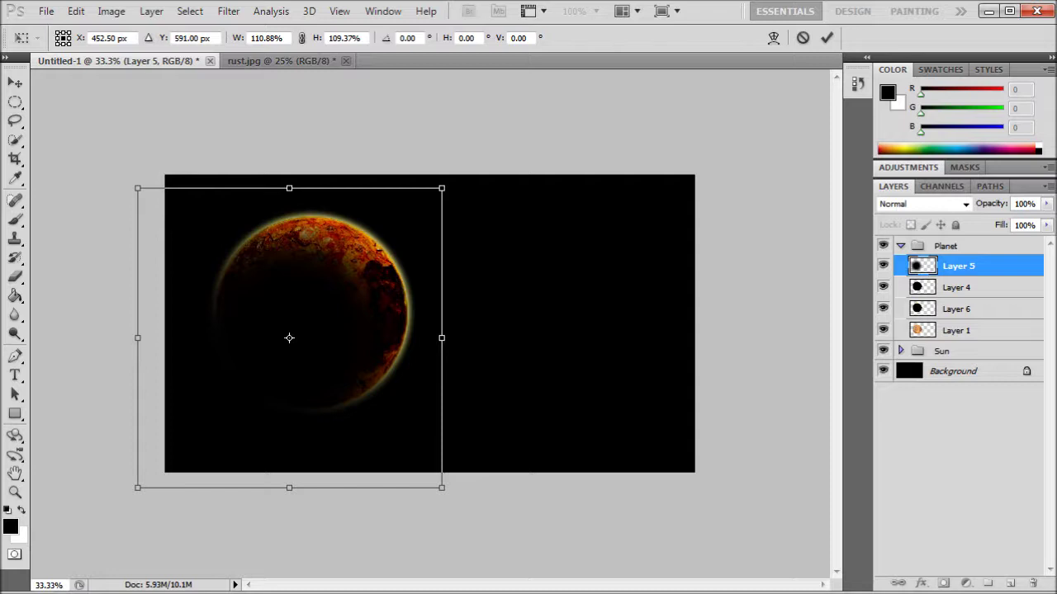
drag(441, 189, 450, 179)
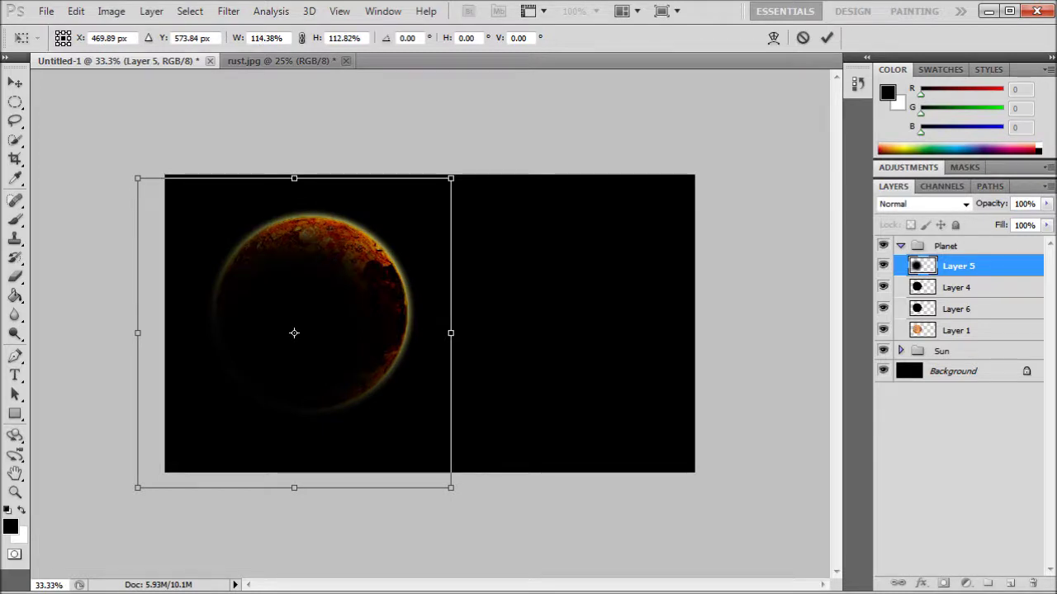
key(v)
key(Return)
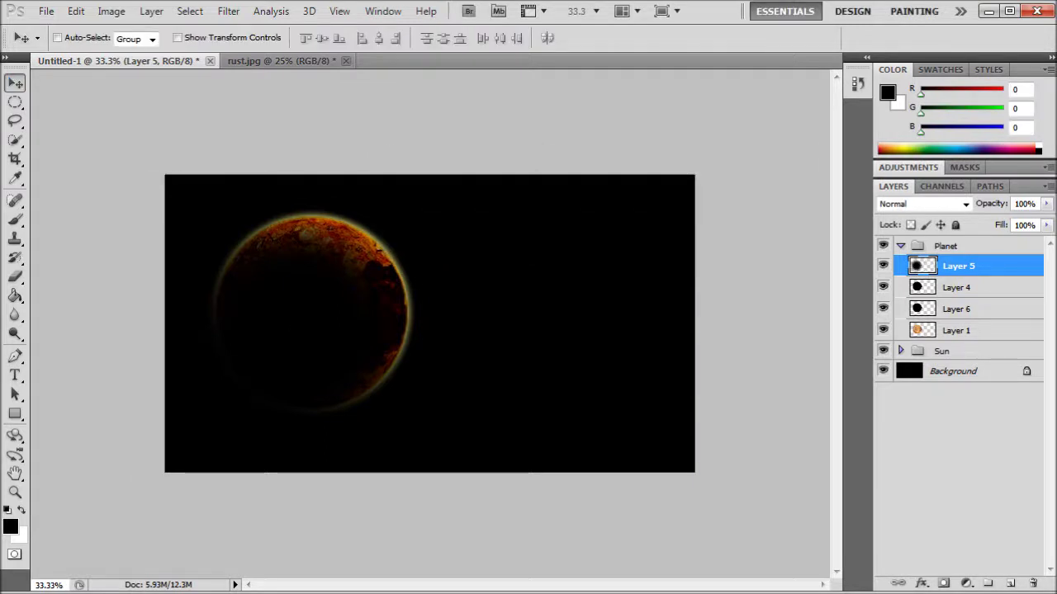
- Load Layer 5's outline as a selection, delete that area from Layer 6, and deselect
ctrl+click(922, 266)
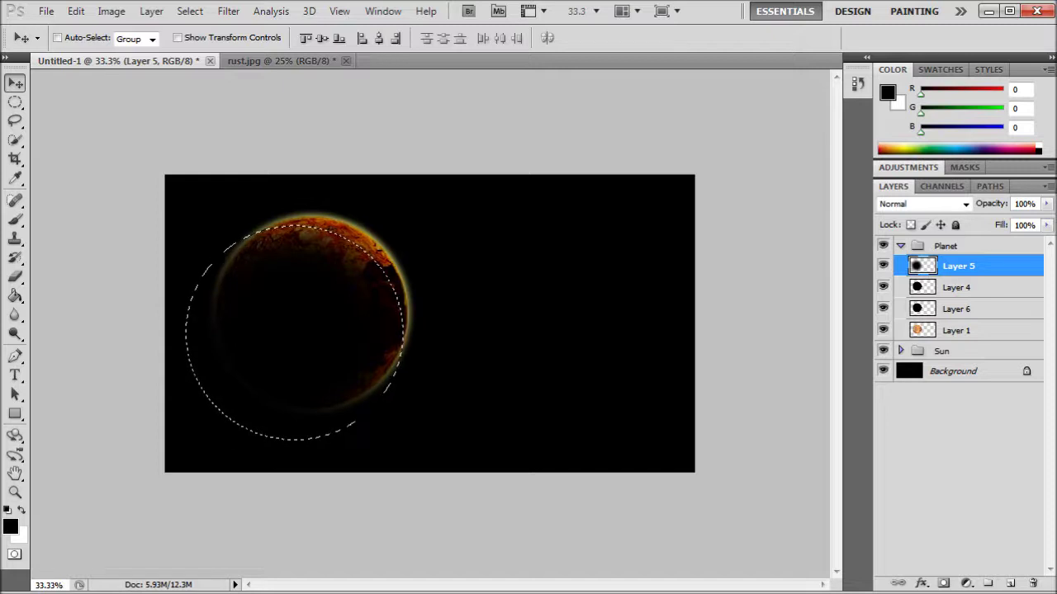
click(957, 309)
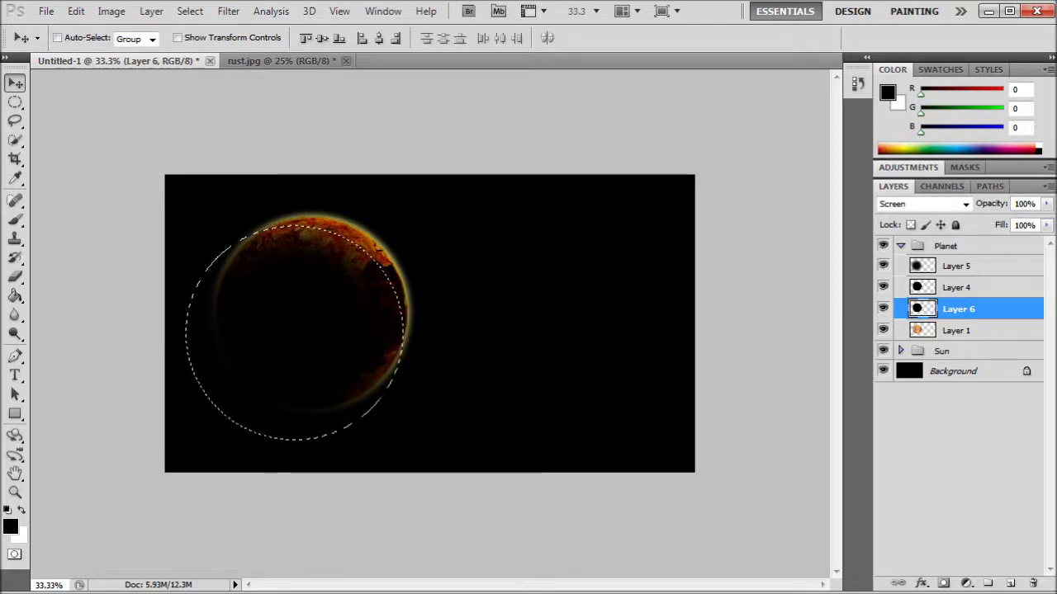
key(Delete)
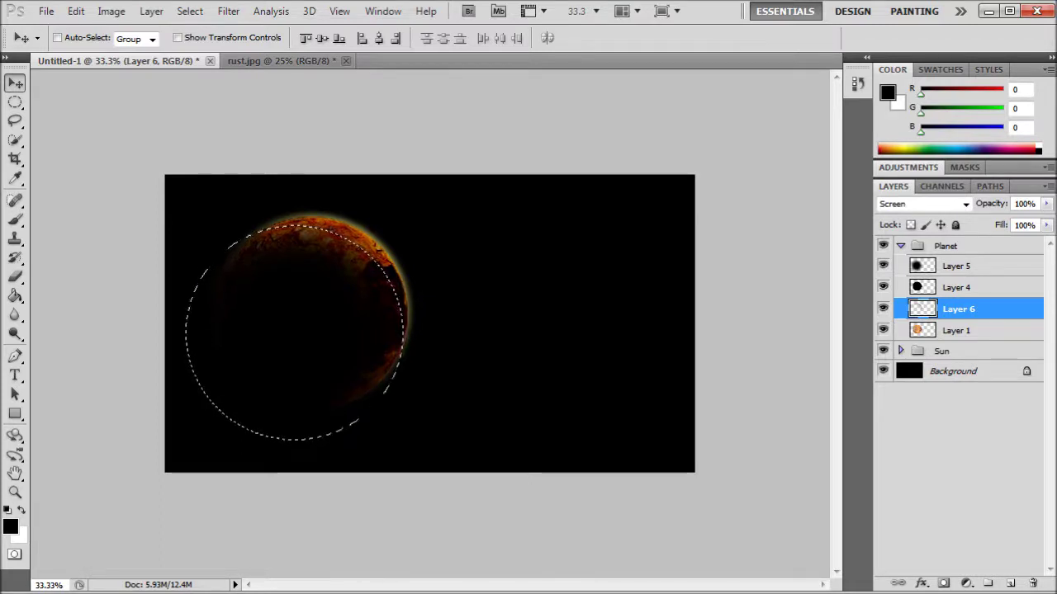
key(ctrl+d)
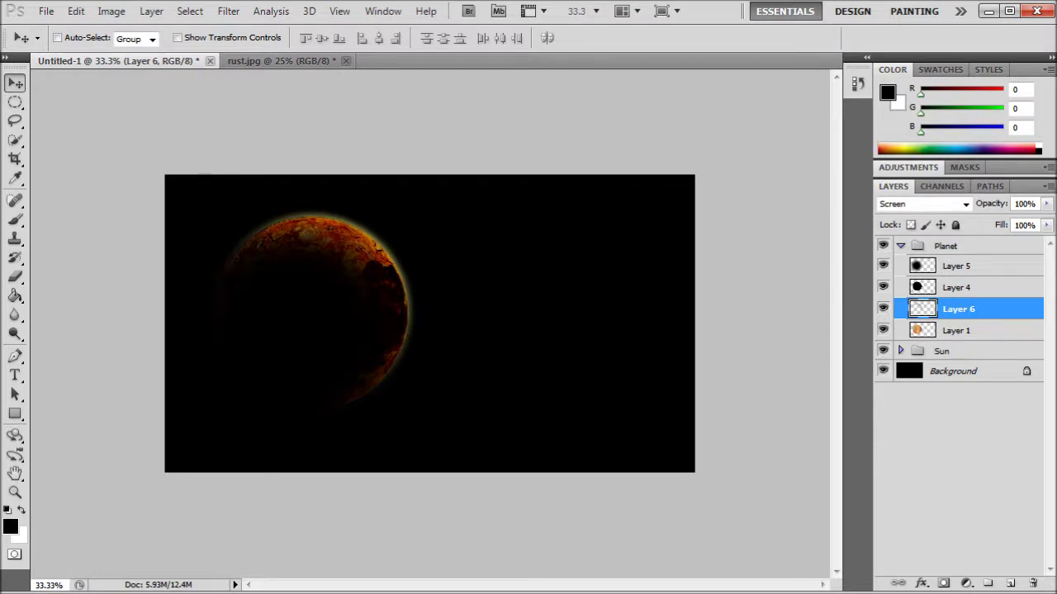
- Select everything outside the planet's circle, delete that area from Layer 5, and deselect
key(ctrl+z)
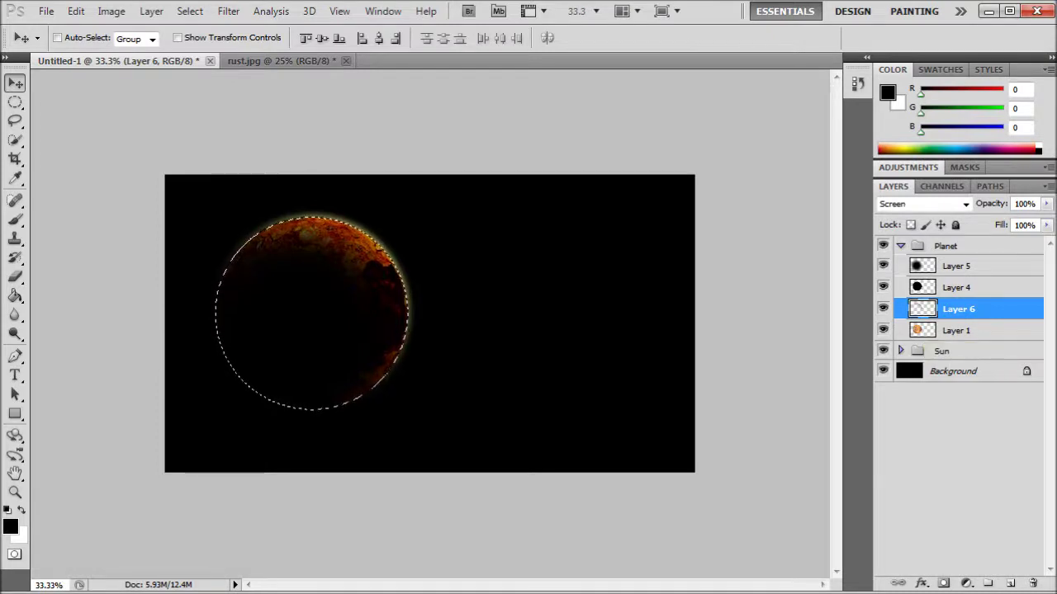
key(ctrl+shift+i)
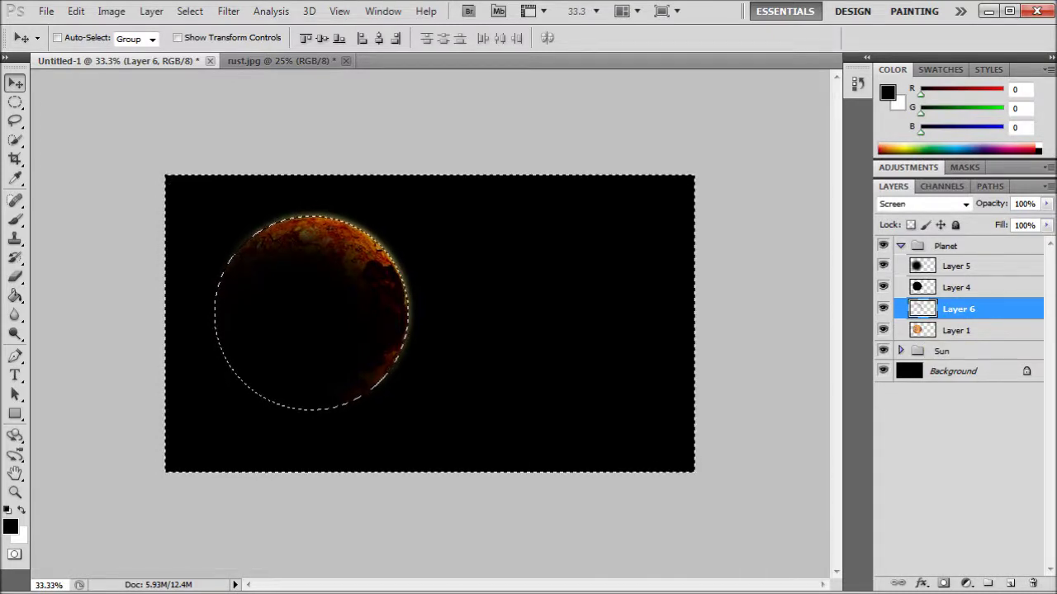
click(958, 266)
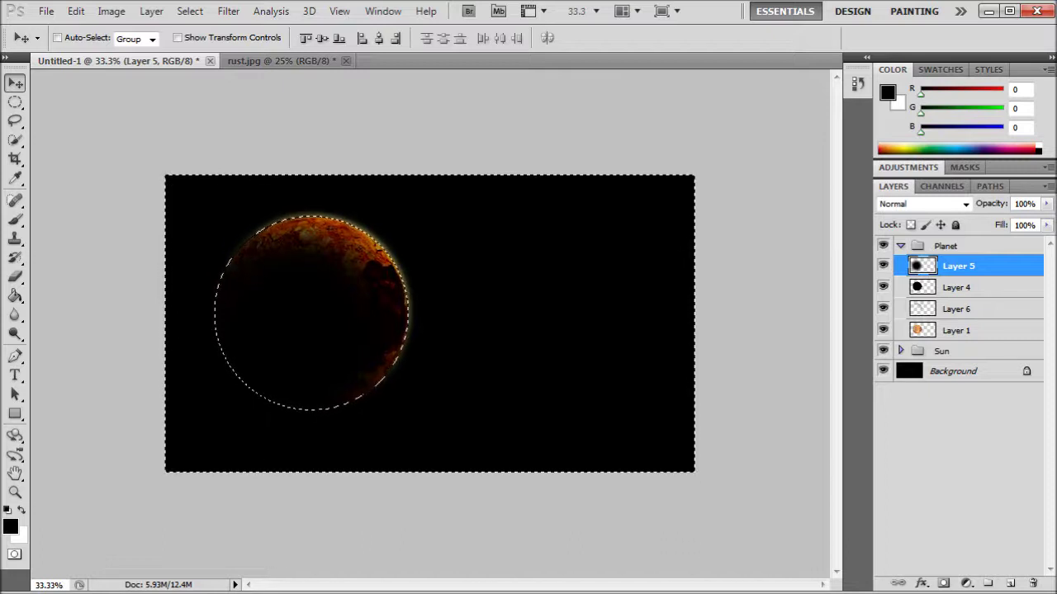
key(Delete)
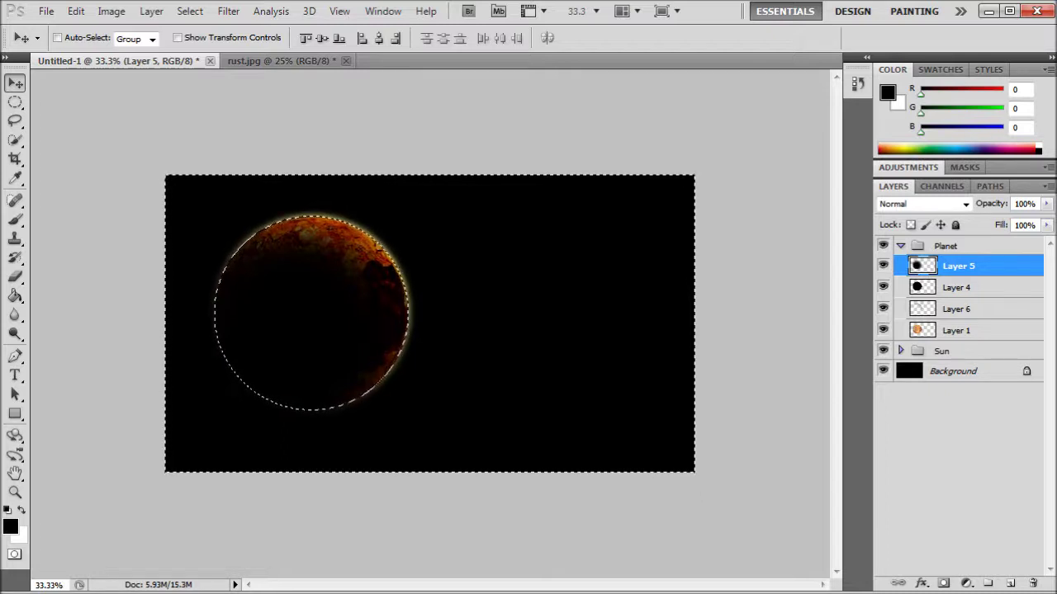
key(ctrl+d)
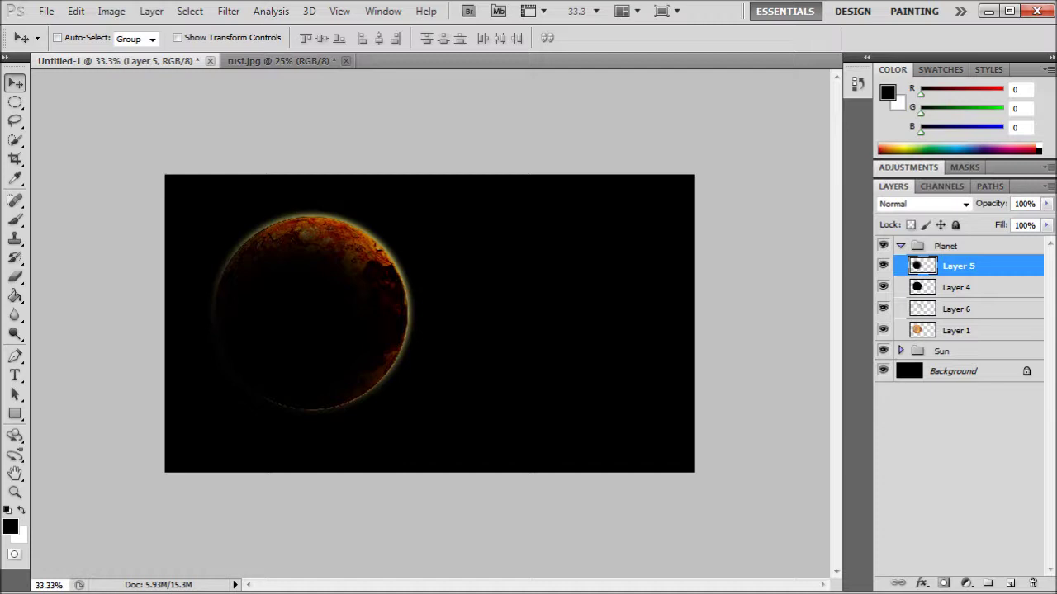
- Move Layer 5's shadow slightly so that it covers the planet's lower-left edge
mouse_move(310, 314)
mouse_down()
mouse_move(322, 337)
mouse_move(310, 315)
mouse_move(335, 334)
mouse_move(322, 336)
mouse_move(316, 318)
mouse_up()
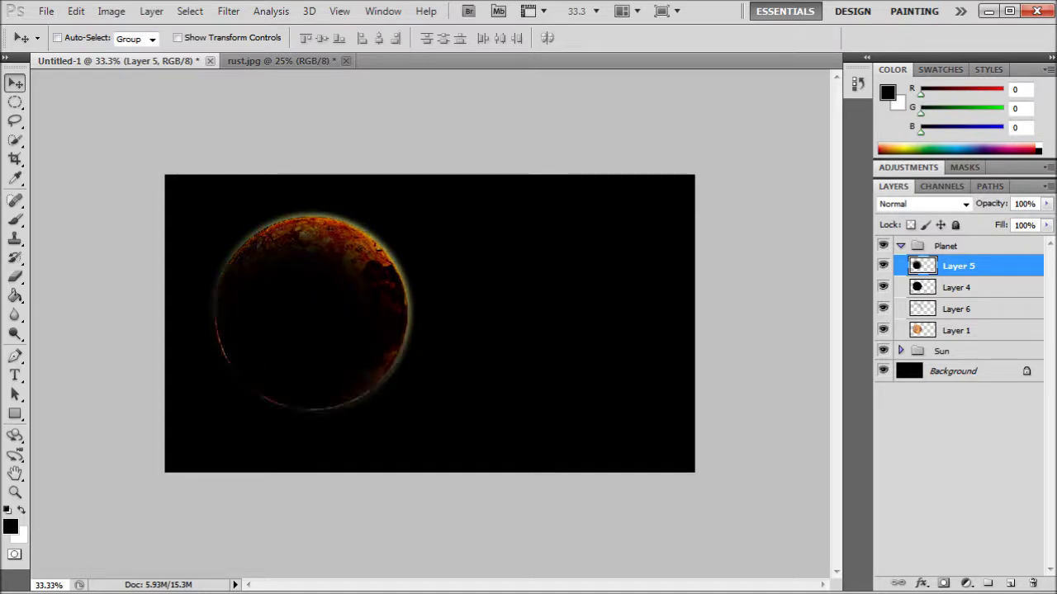
key(Down)
key(Left)
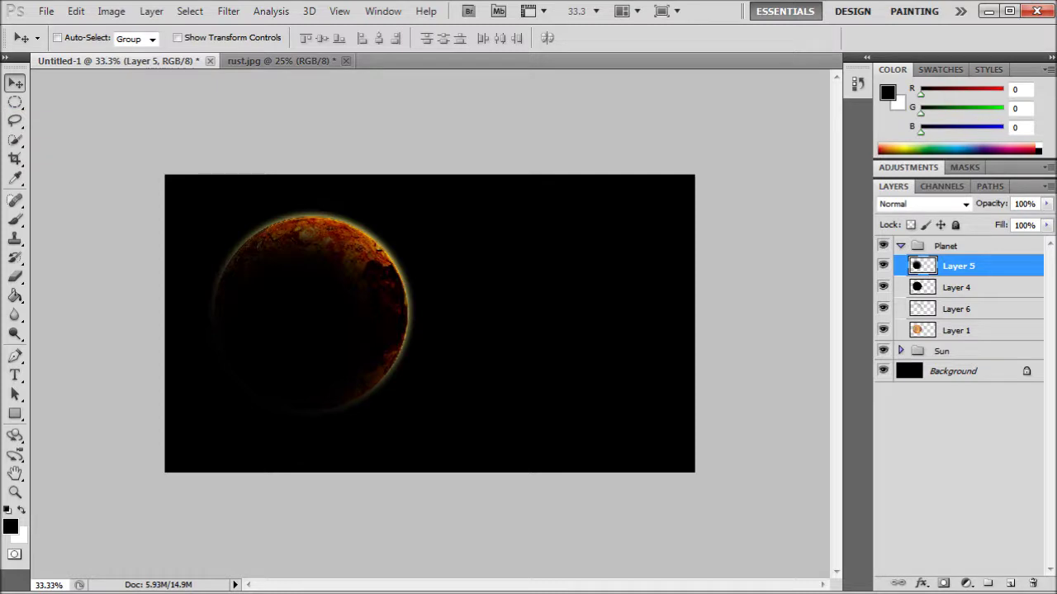
- Apply Lighting Effects to Layer 1 using the Default spotlight, centred on the planet and stretched diagonally past its upper-right edge
click(958, 331)
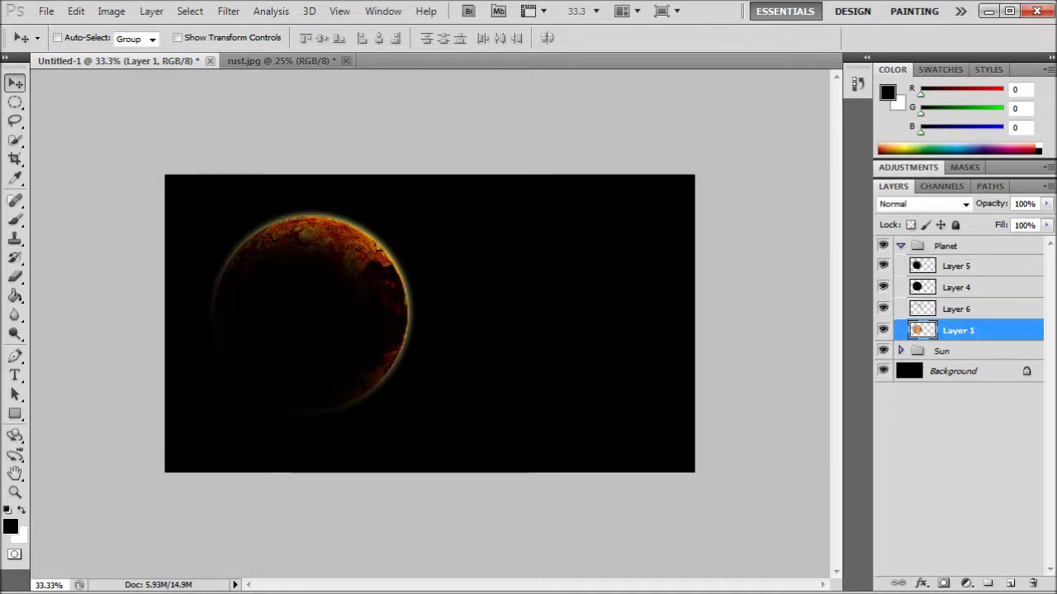
click(228, 11)
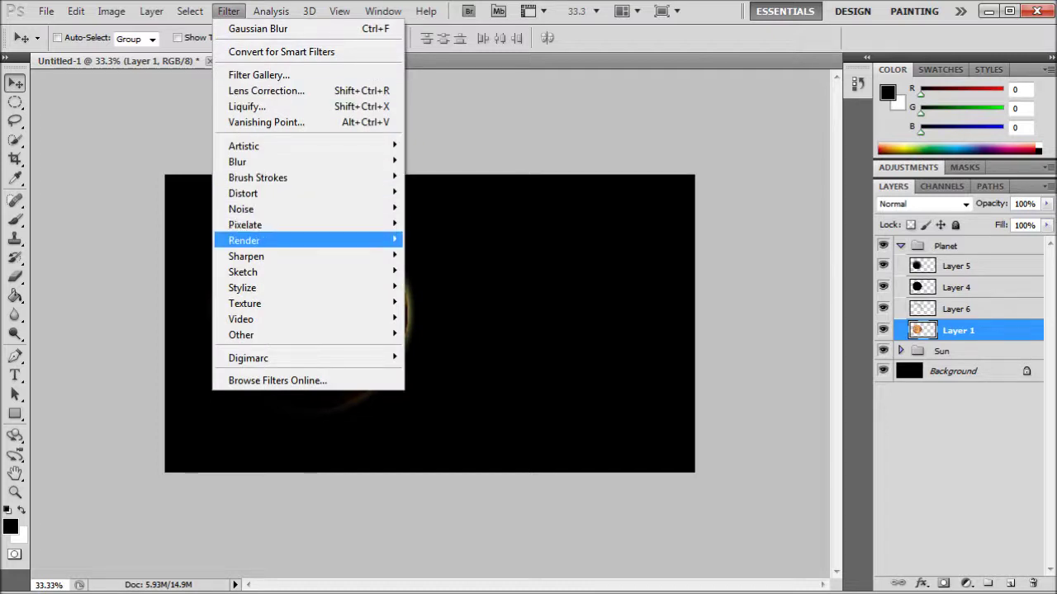
mouse_move(308, 240)
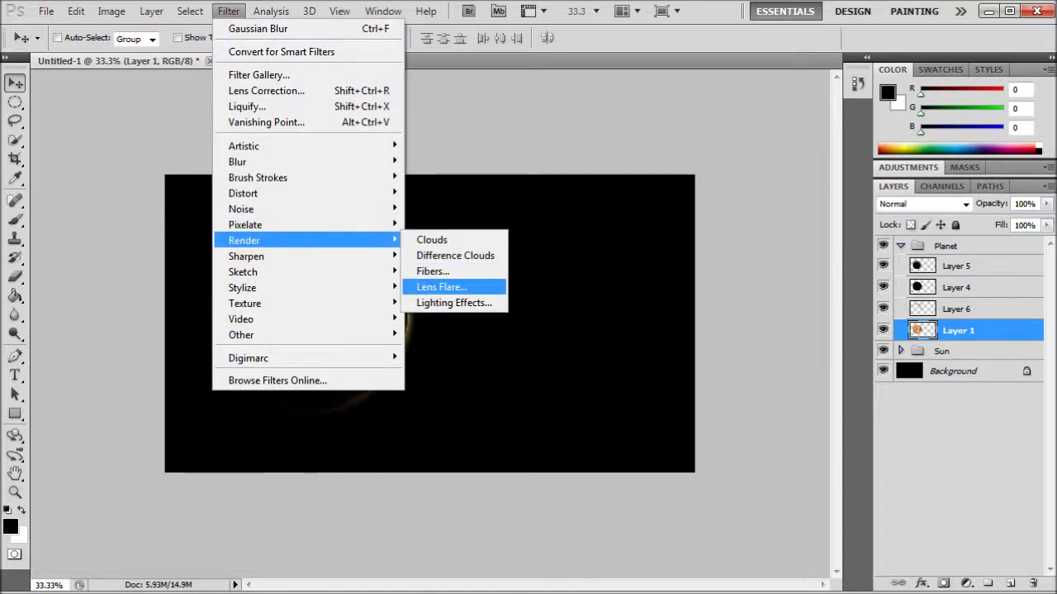
click(453, 302)
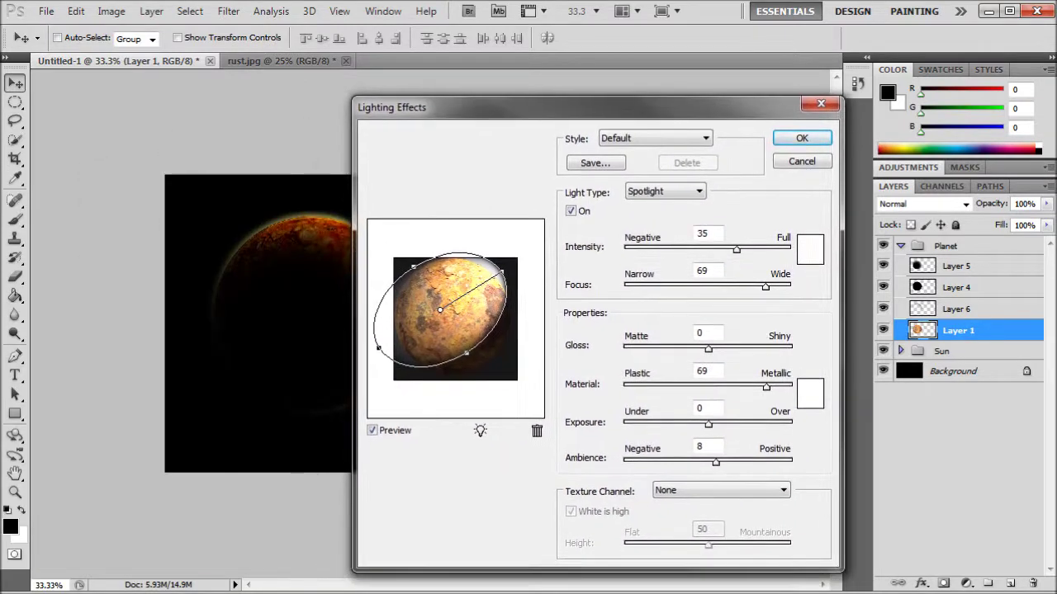
drag(440, 309, 449, 317)
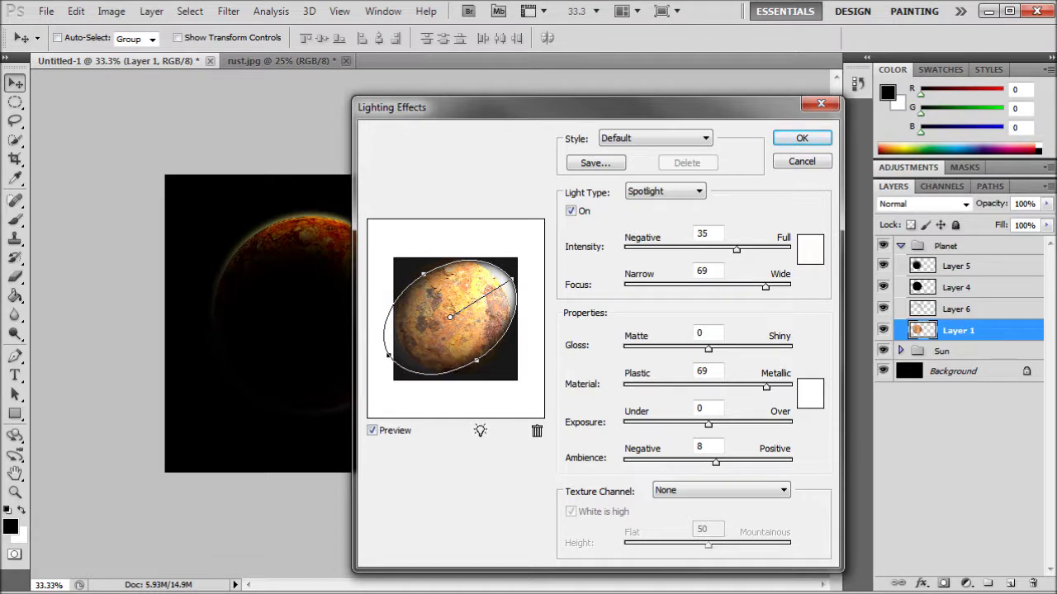
drag(423, 274, 407, 255)
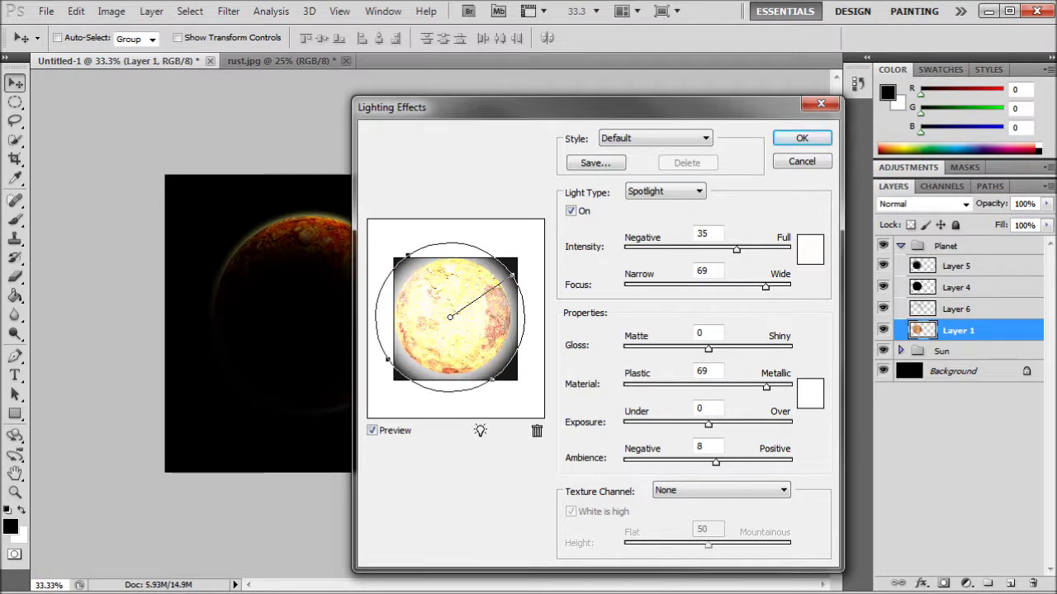
drag(449, 317, 453, 315)
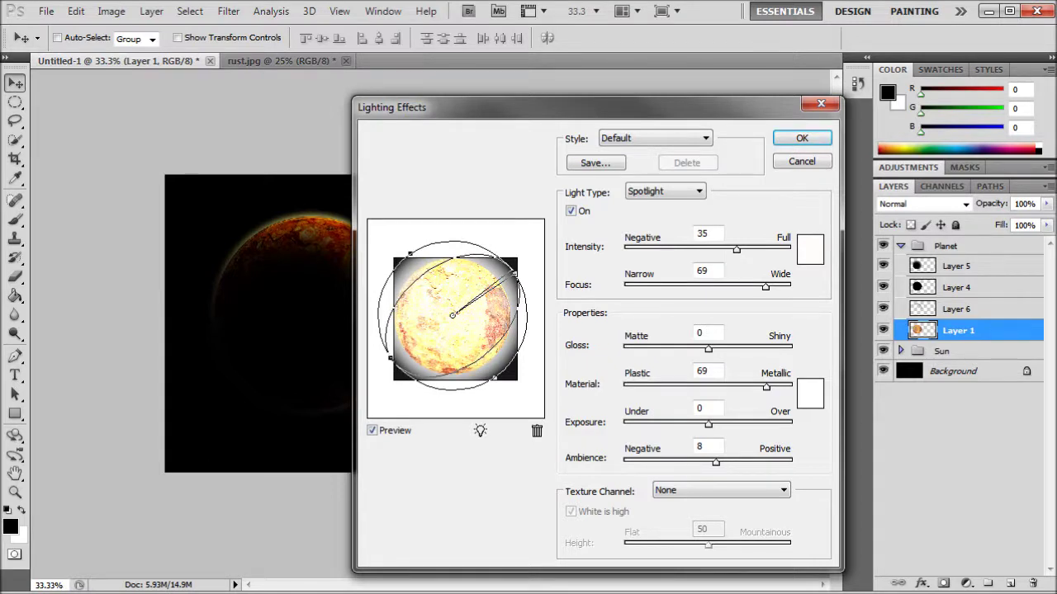
drag(410, 254, 421, 276)
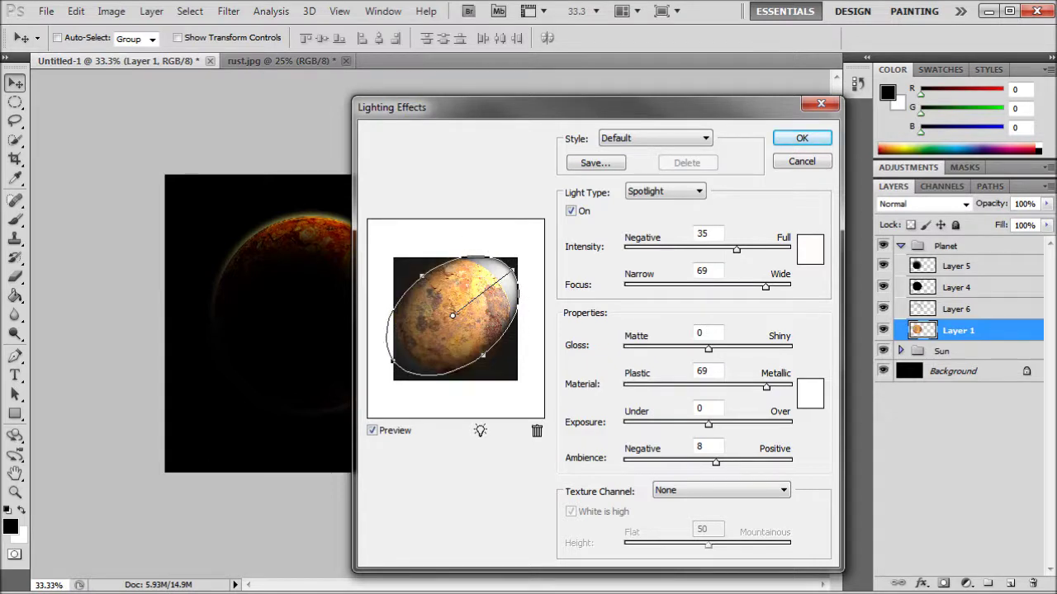
drag(513, 270, 530, 247)
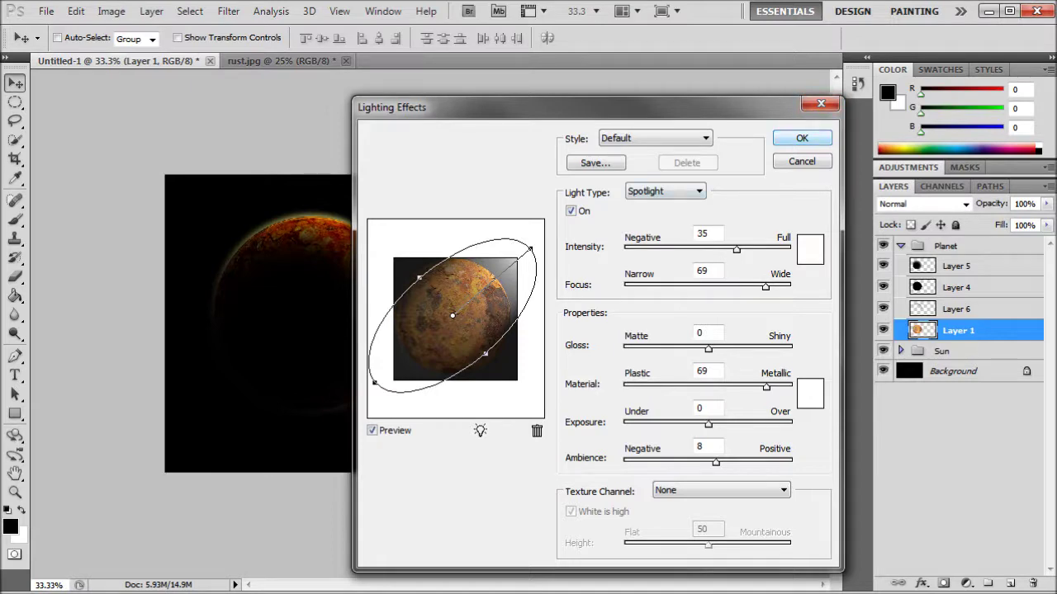
key(Return)
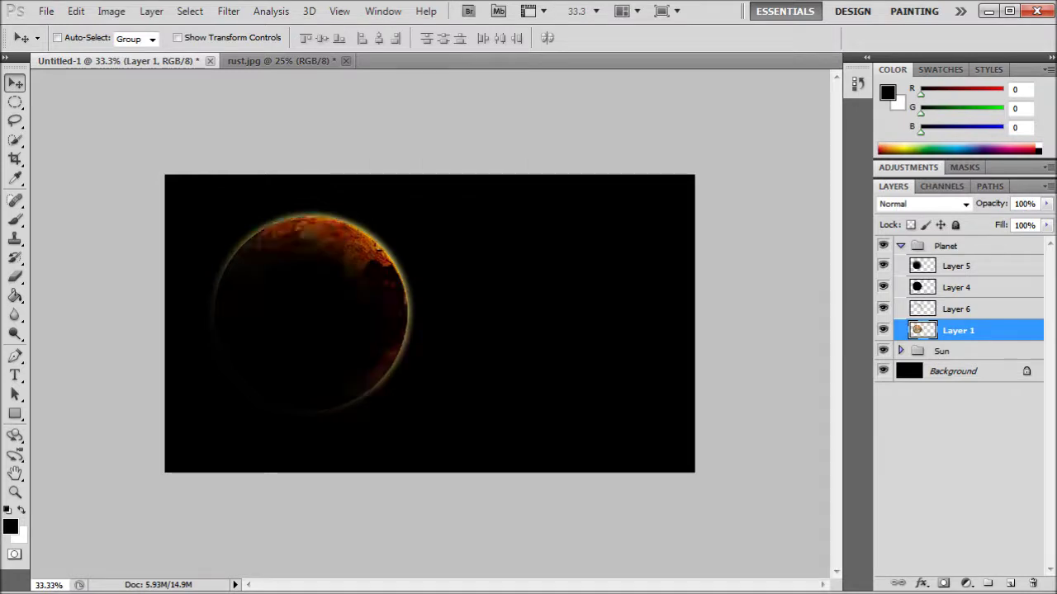
- Apply Lighting Effects to Layer 1 again, pulling the spotlight's upper-right end slightly closer to the planet
click(228, 10)
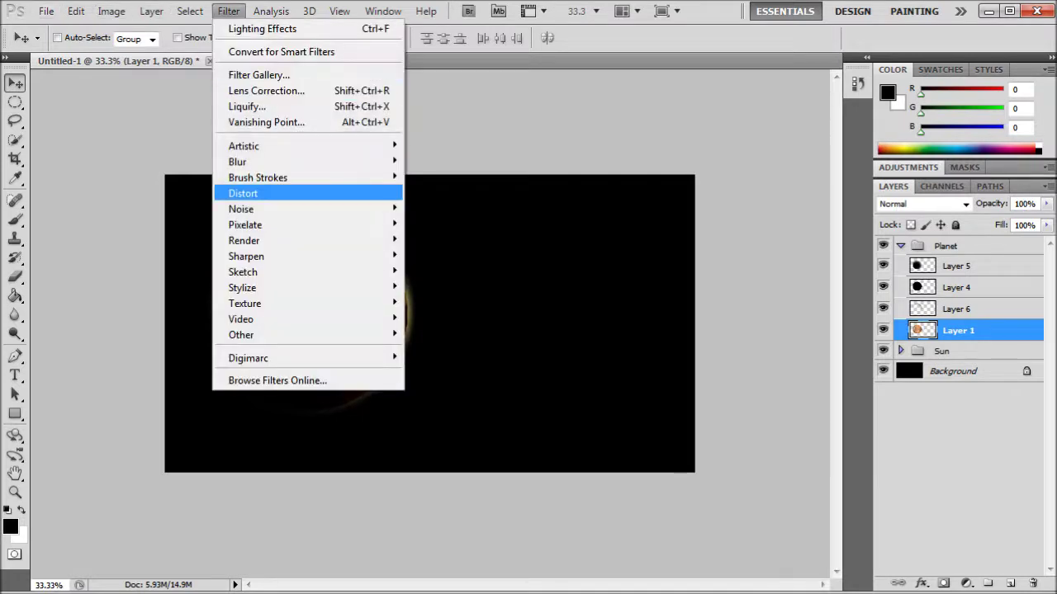
mouse_move(330, 240)
click(458, 299)
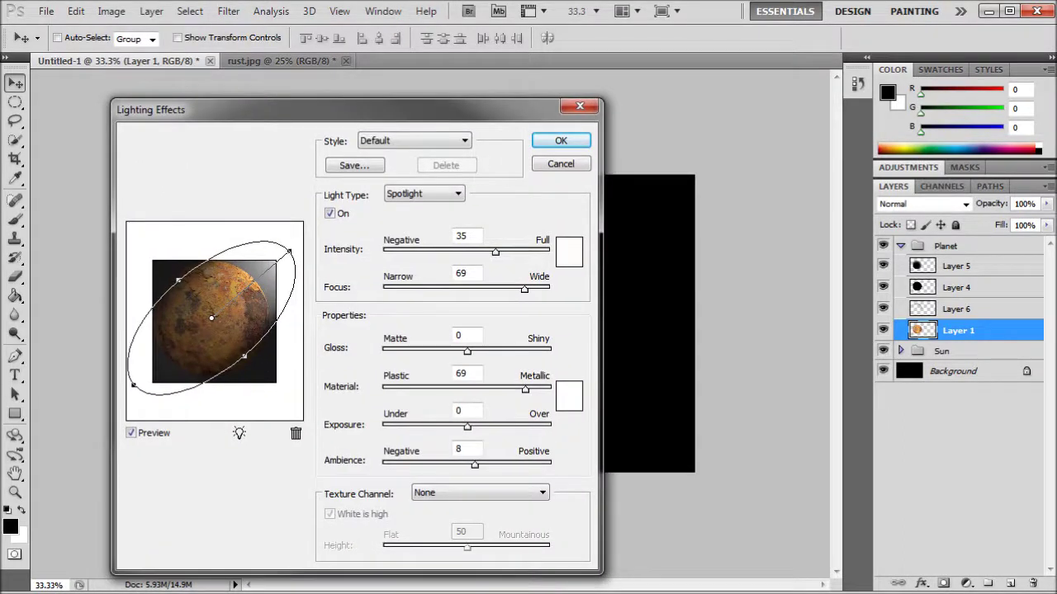
drag(290, 251, 281, 260)
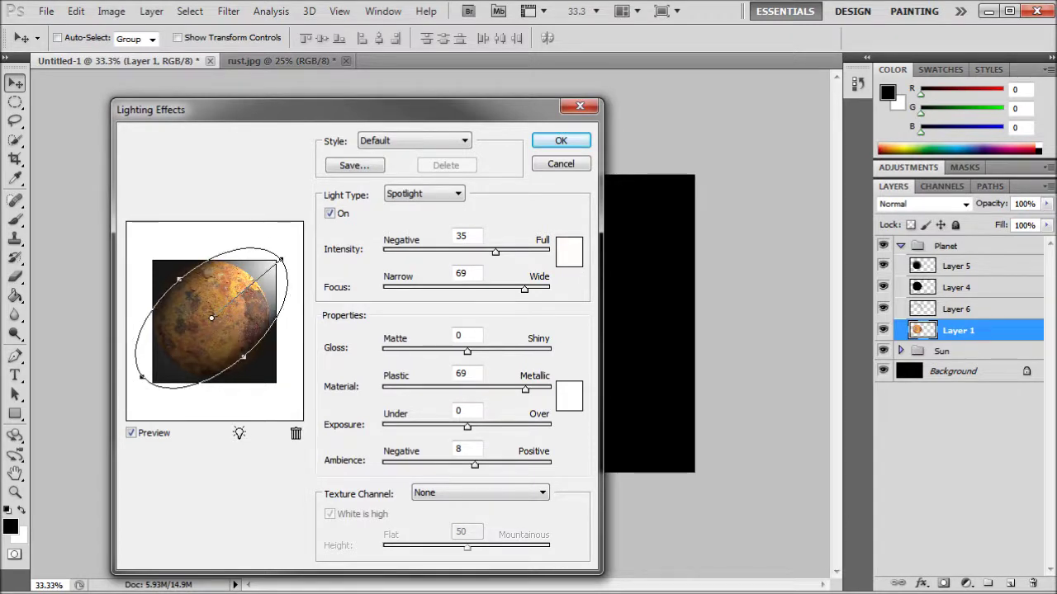
key(Return)
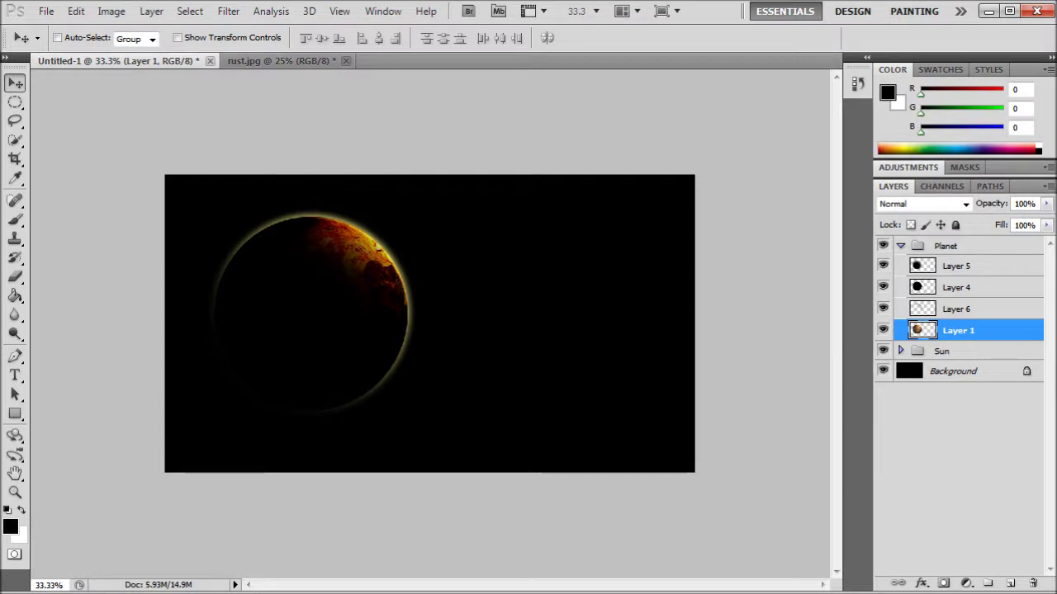
- Set Layer 5's fill to 80%, deselect the layer, and collapse the Planet group
click(974, 266)
click(1045, 225)
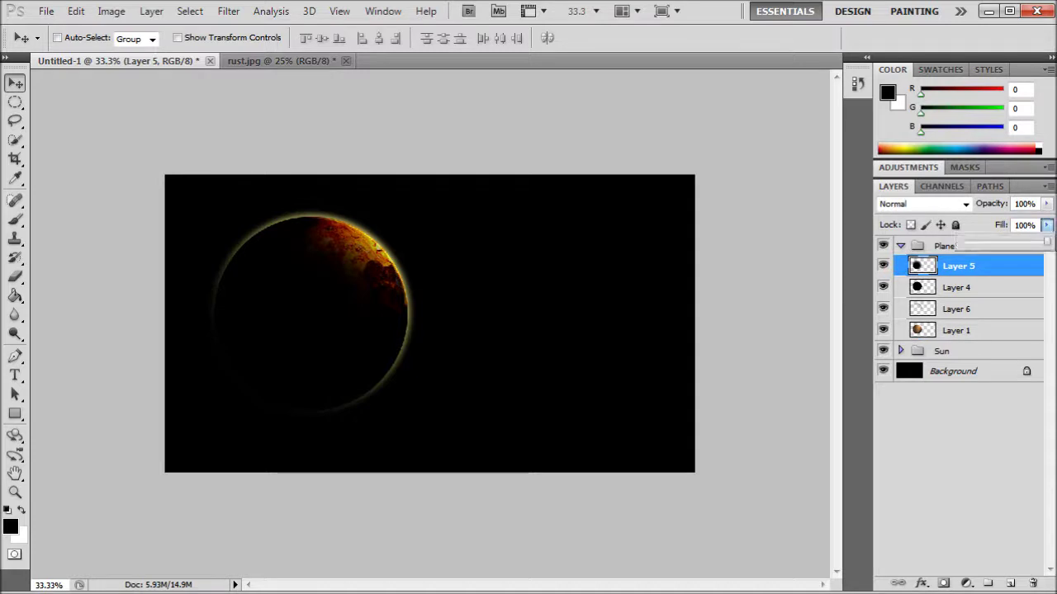
drag(1045, 241, 1029, 242)
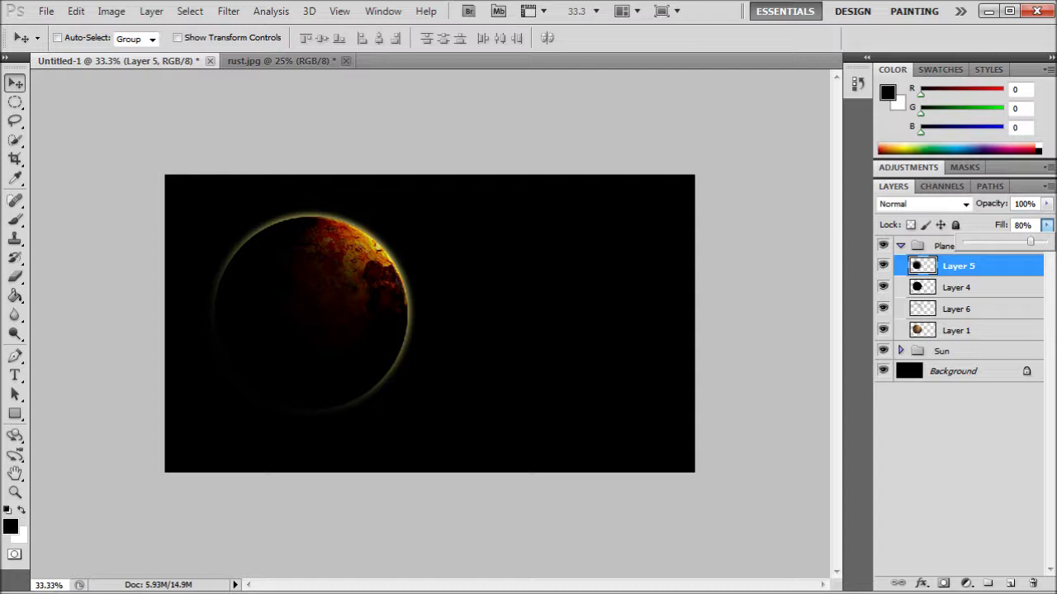
key(Return)
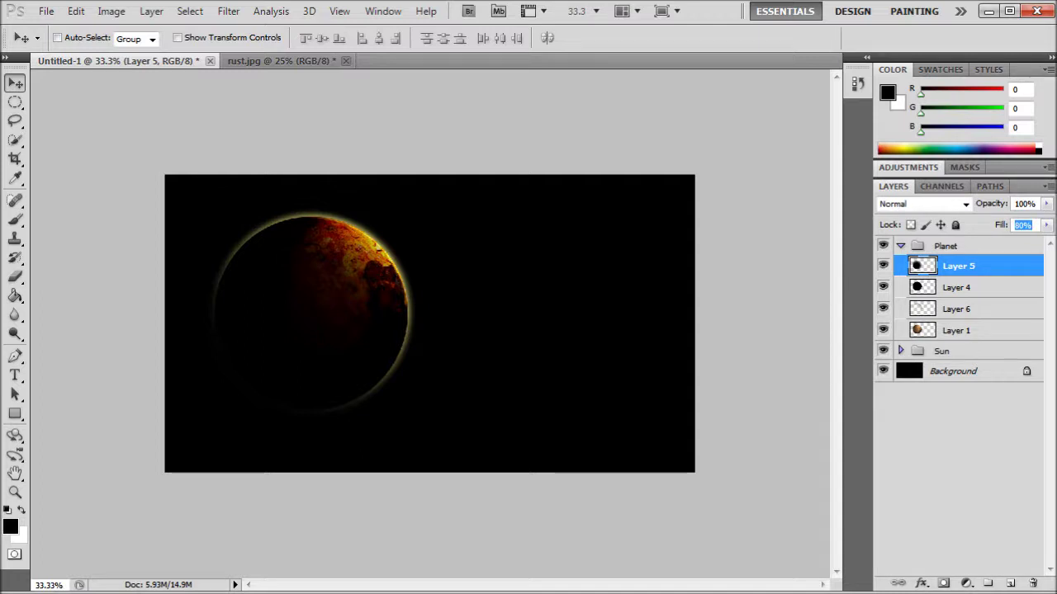
click(957, 429)
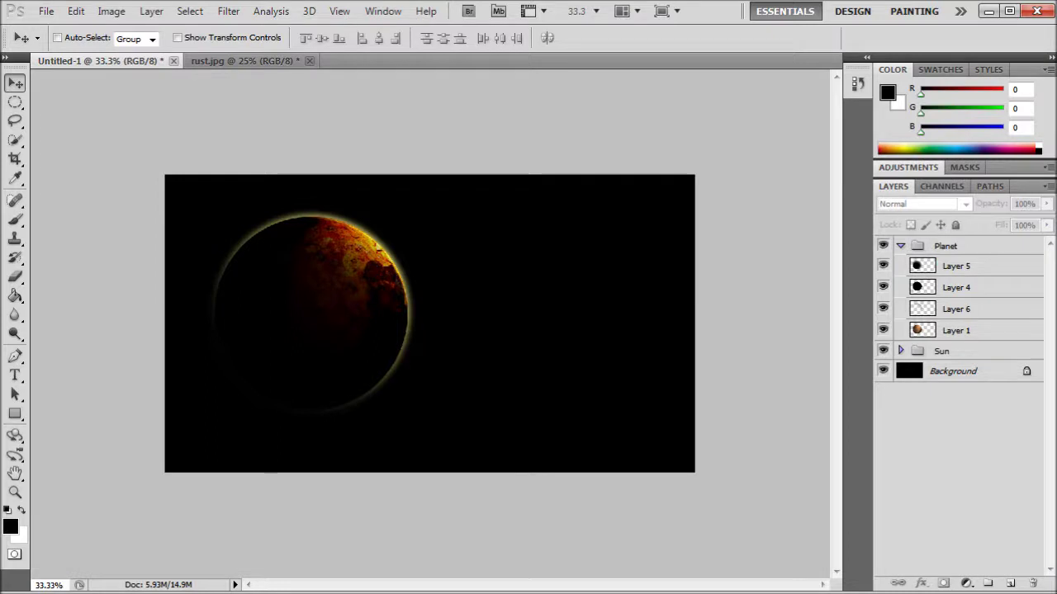
click(901, 245)
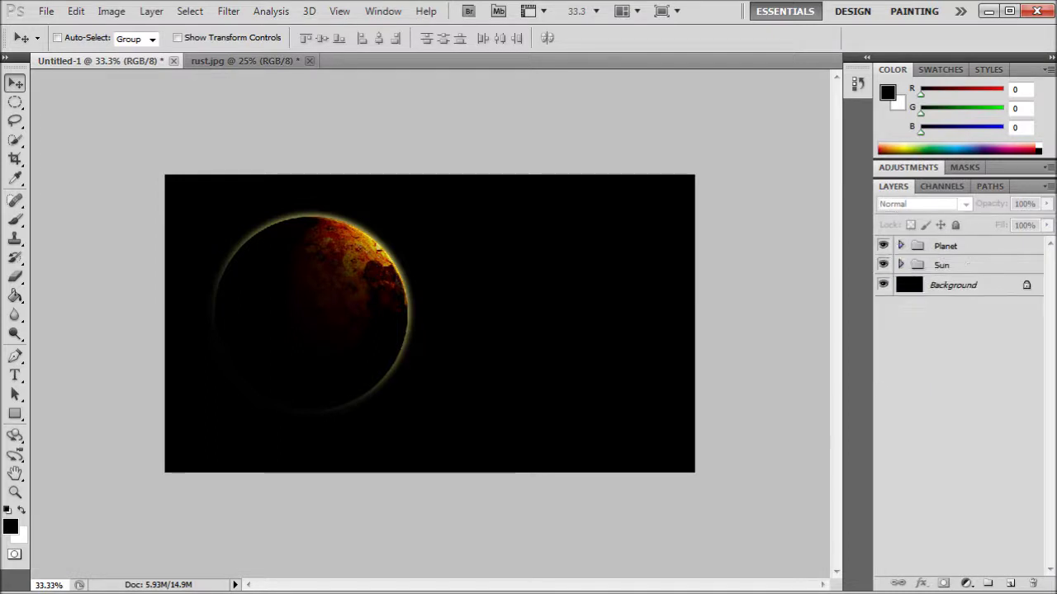
- Create a new 1920 by 1080 pixel RGB document at 400 pixels/inch with a white background
key(ctrl+n)
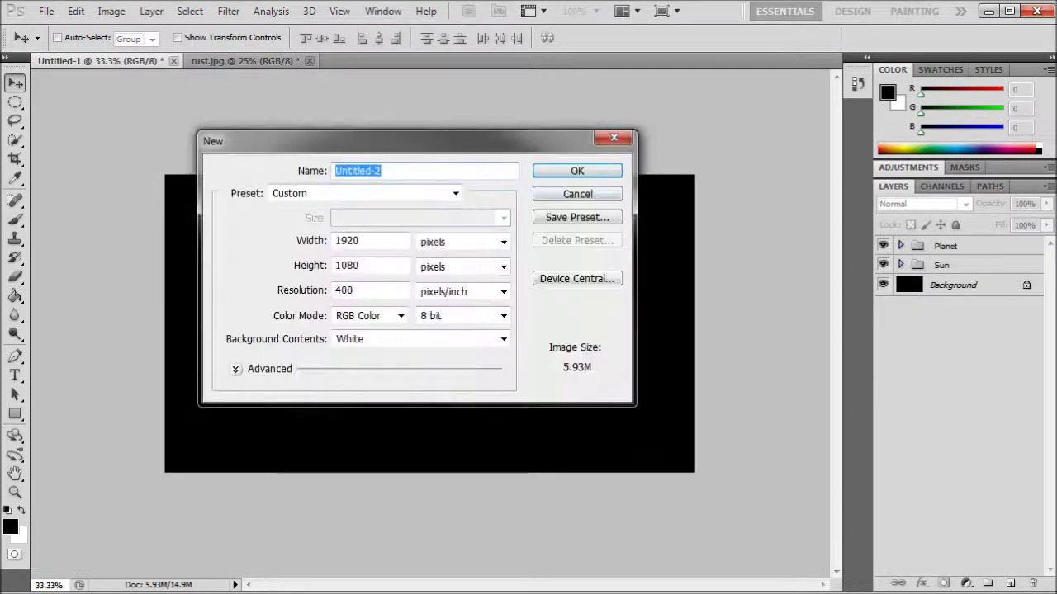
key(Return)
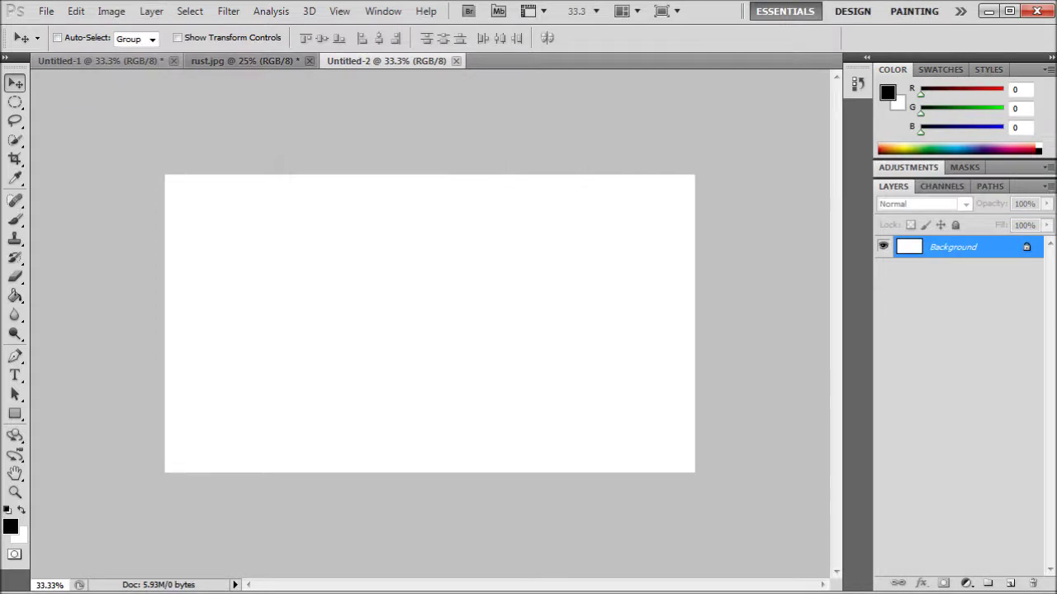
key(z)
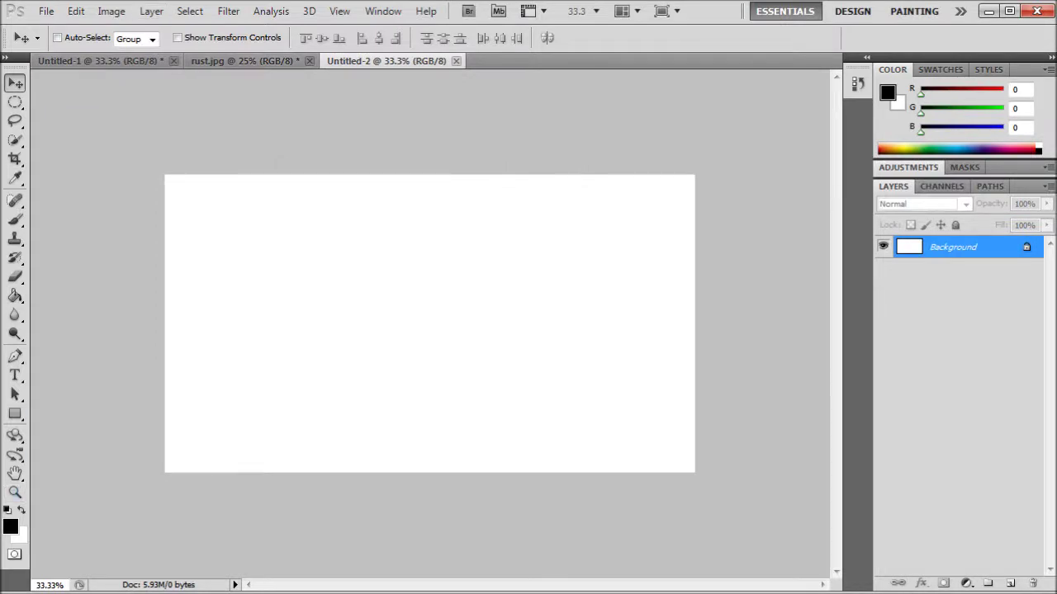
click(14, 316)
click(14, 296)
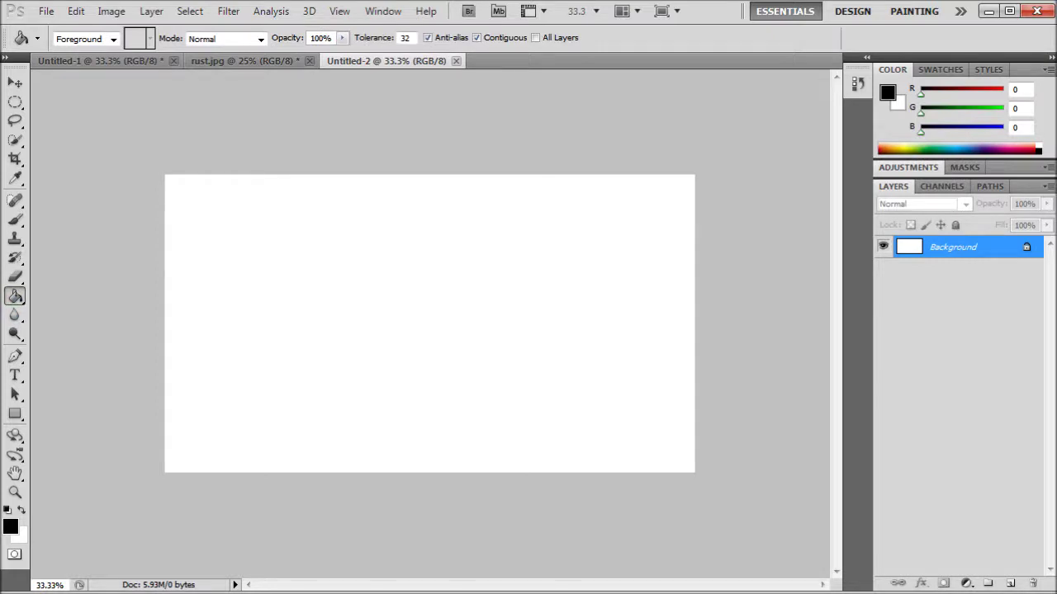
click(15, 83)
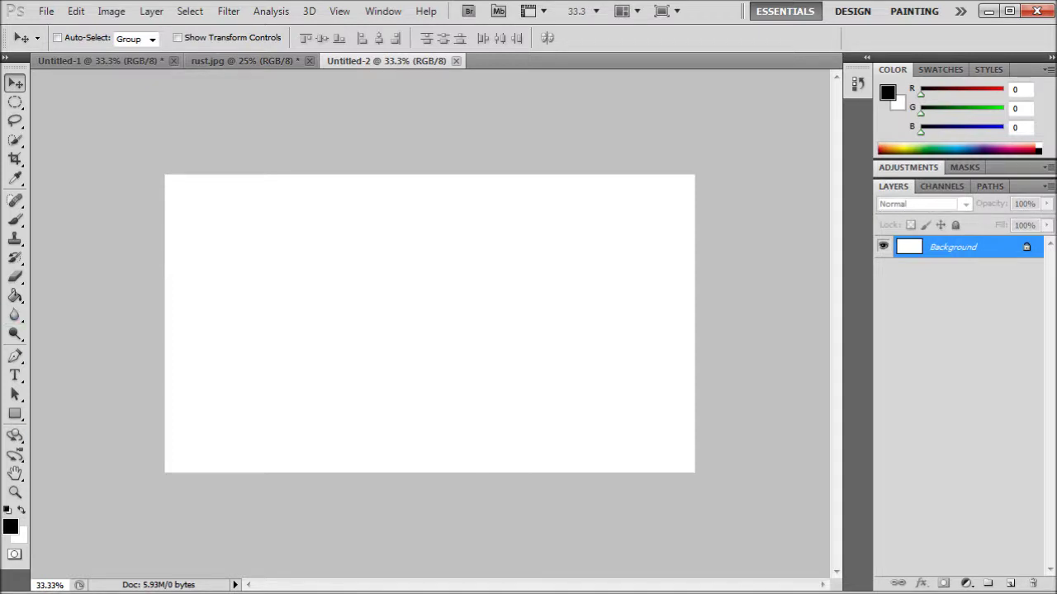
key(ctrl+shift+alt+n)
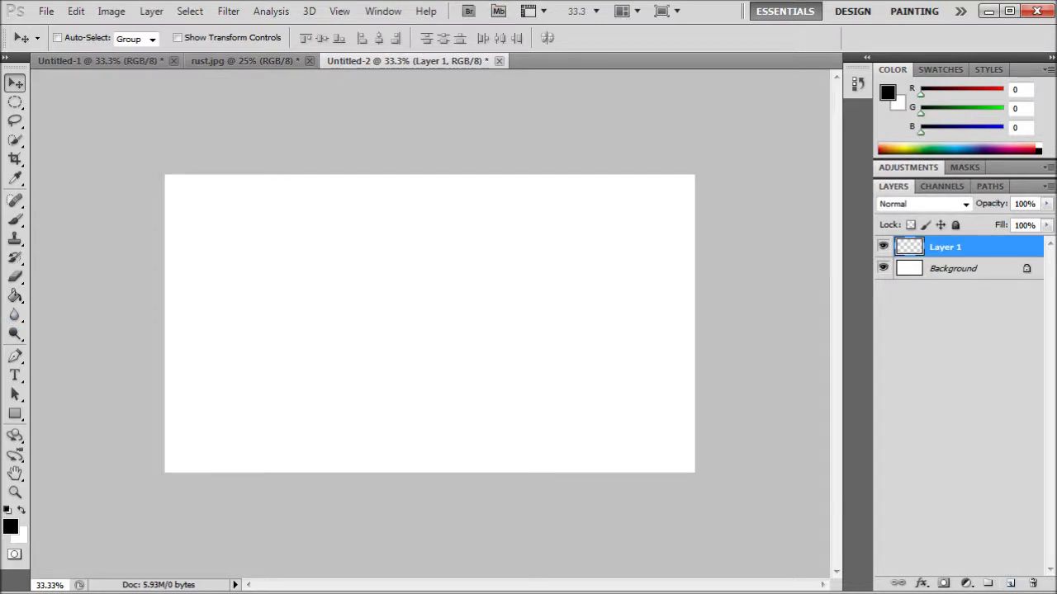
key(ctrl+z)
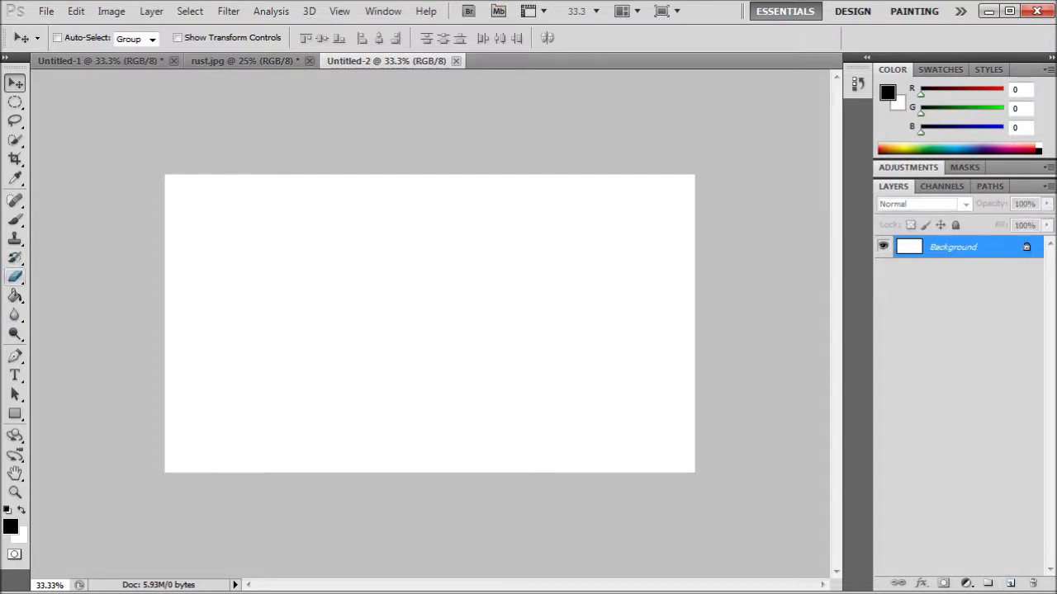
key(b)
- Copy a full-height circle from Untitled-2's white background and paste it as a new layer into Untitled-1
key(m)
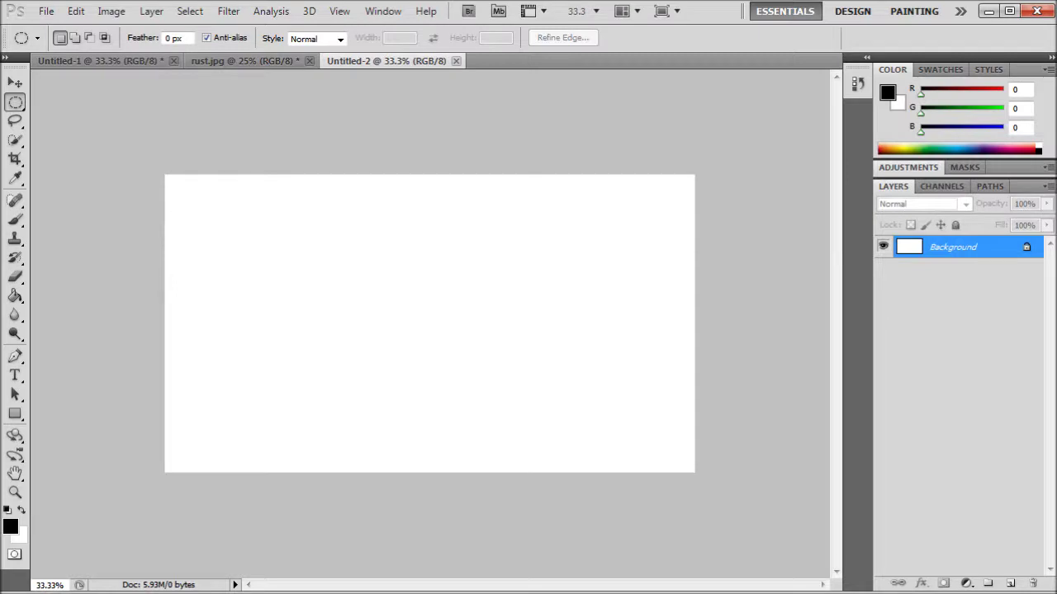
drag(371, 380, 457, 468)
key(ctrl+d)
key(ctrl+z)
key(ctrl+z)
click(100, 60)
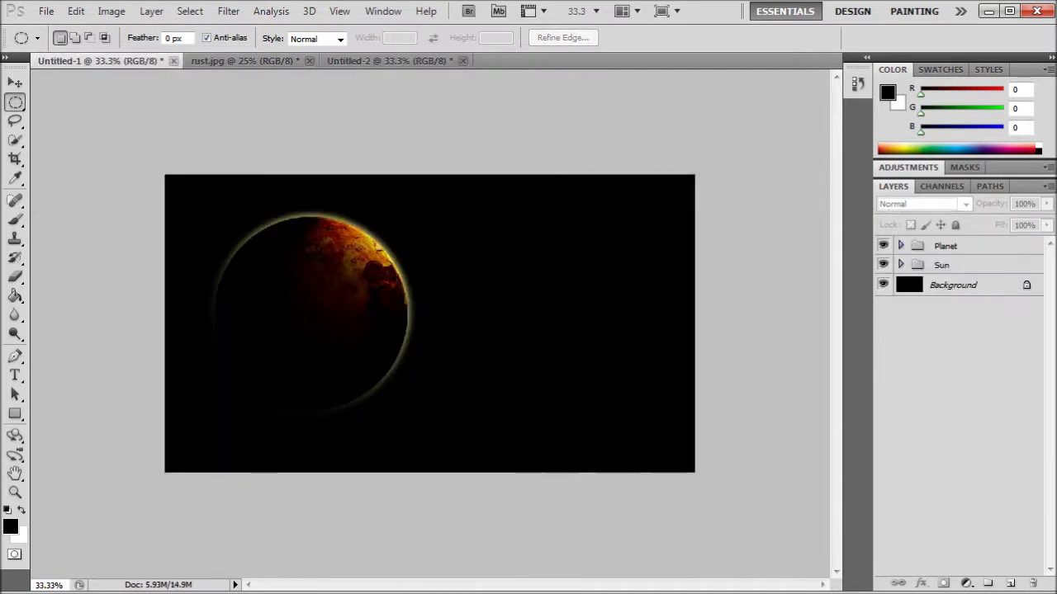
key(ctrl+v)
- Free-transform the white circle to about 22.6% in the canvas's upper-right corner, apply it, and move its layer into the Sun group below Layer 2
key(ctrl+t)
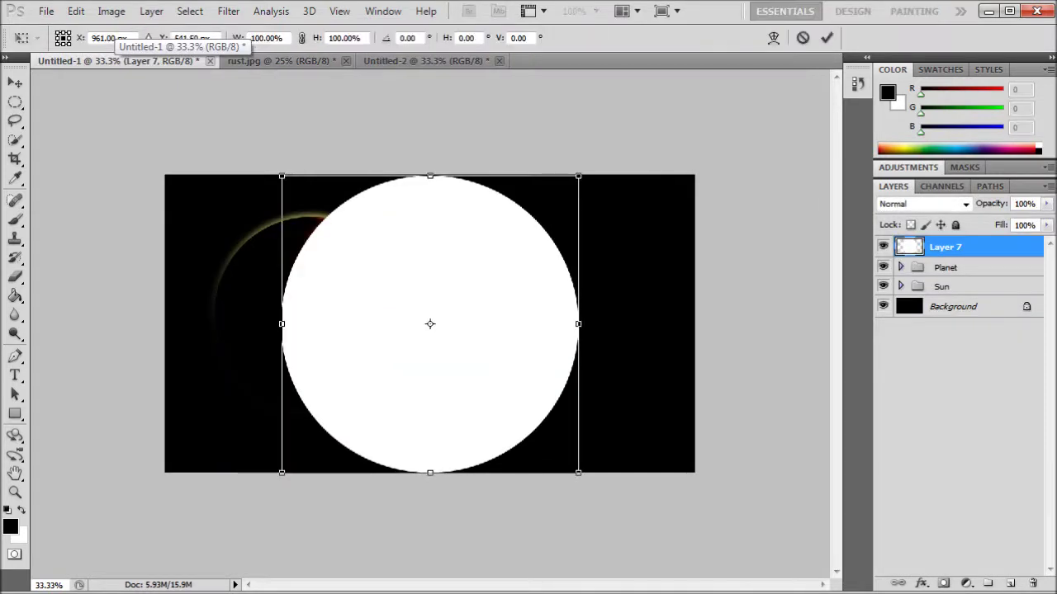
drag(578, 175, 364, 391)
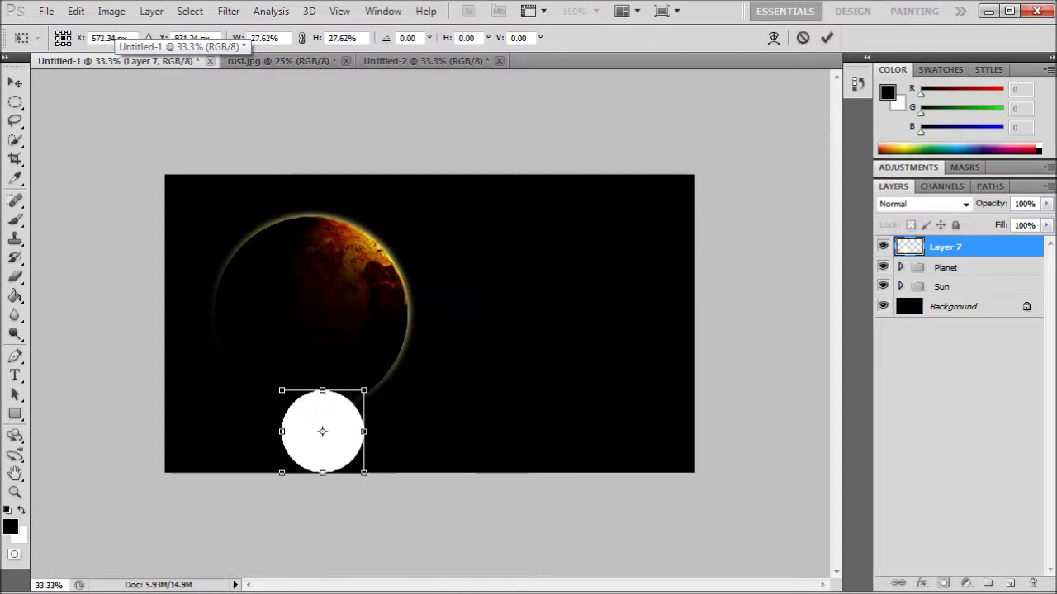
drag(330, 438, 661, 223)
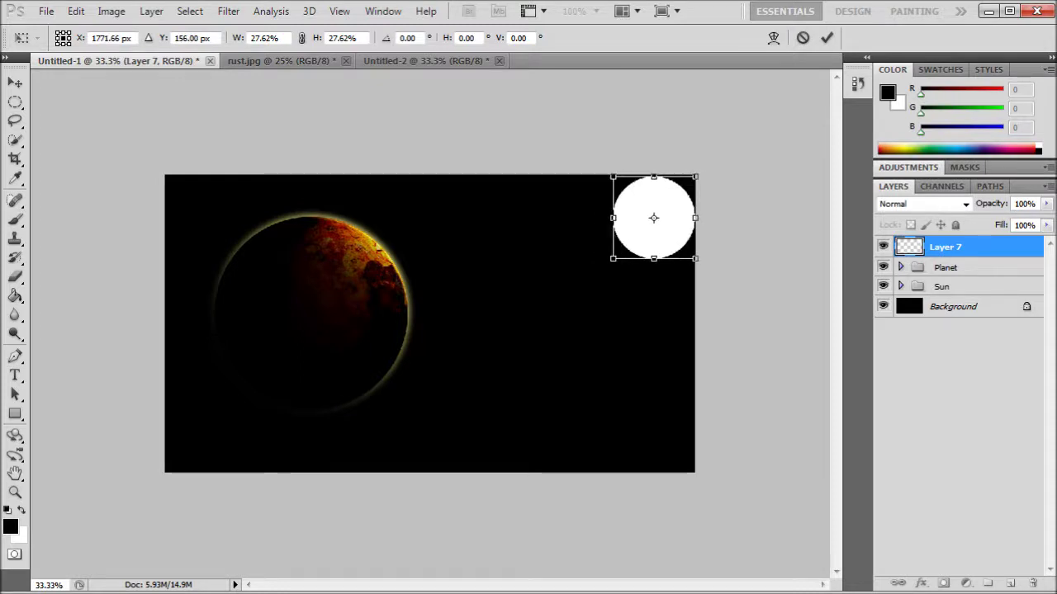
drag(695, 177, 661, 209)
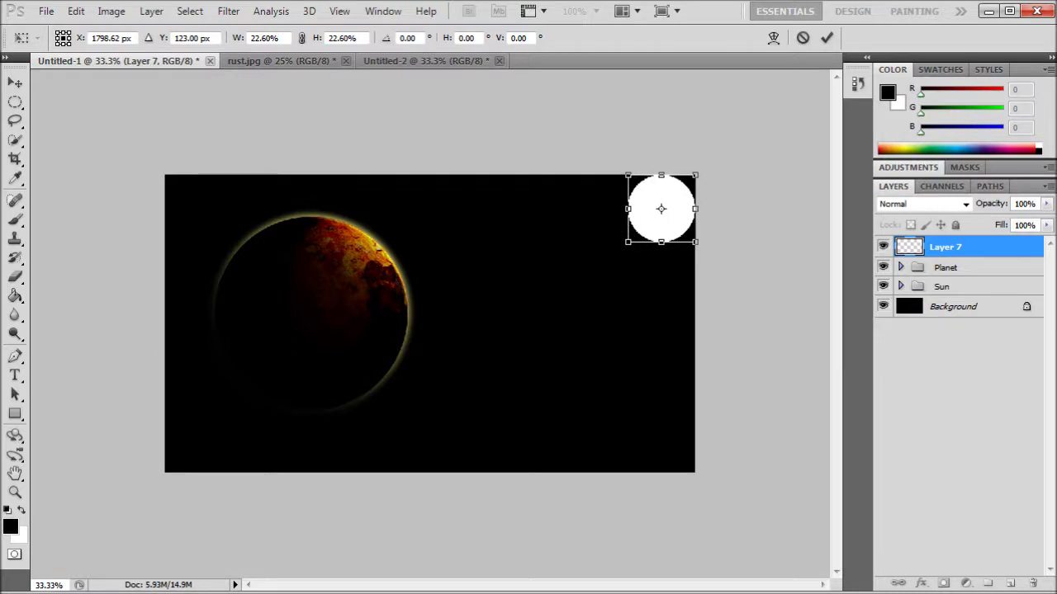
key(v)
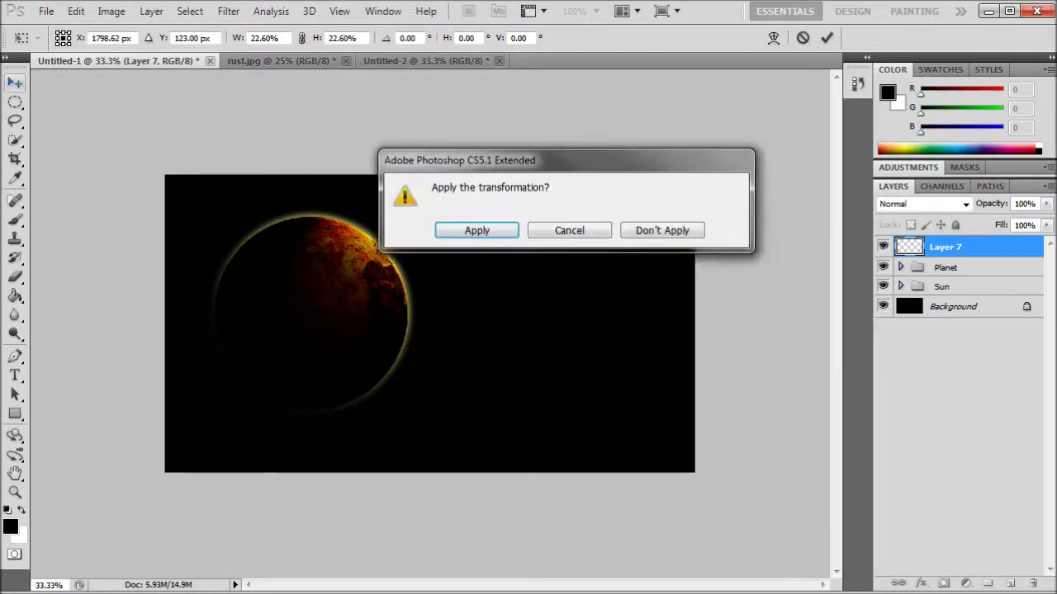
key(Return)
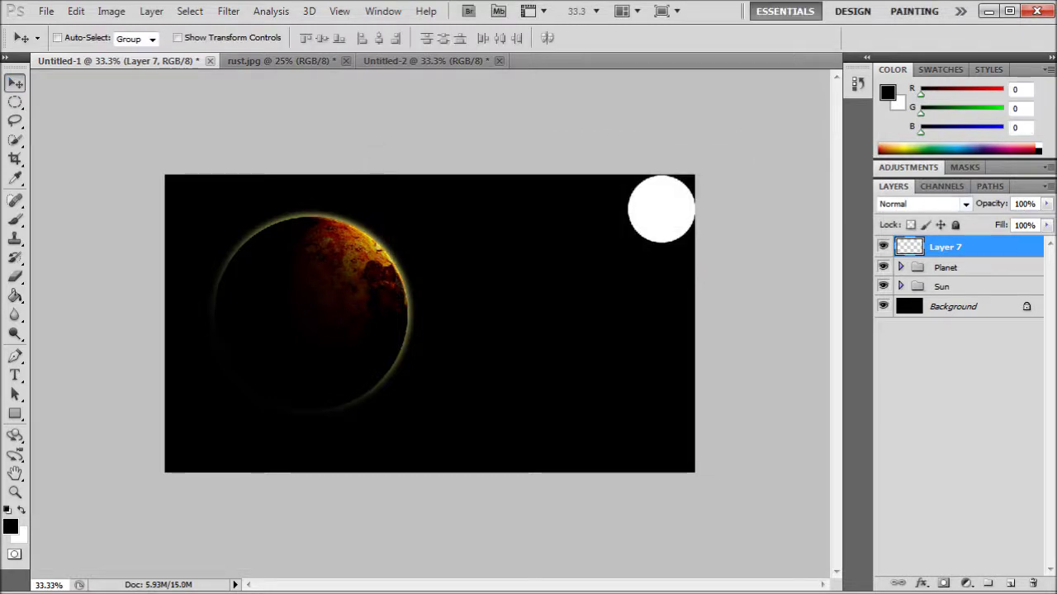
drag(941, 247, 941, 286)
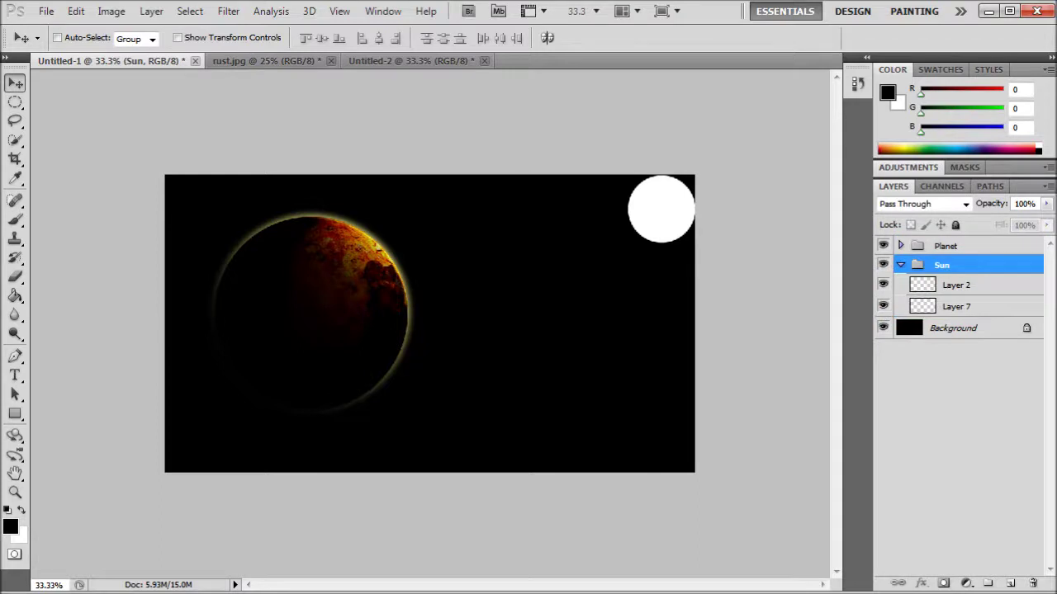
- Add a new layer above Layer 2 in the Sun group, load Layer 2's outline as a selection, and activate the Paint Bucket on Layer 2
click(956, 285)
click(956, 306)
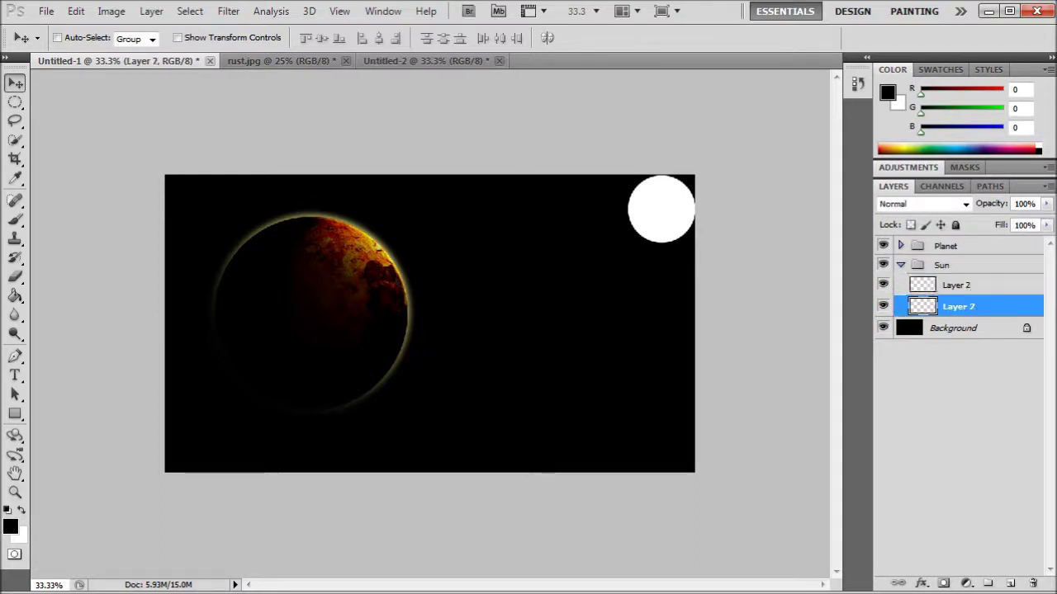
click(958, 285)
click(1010, 583)
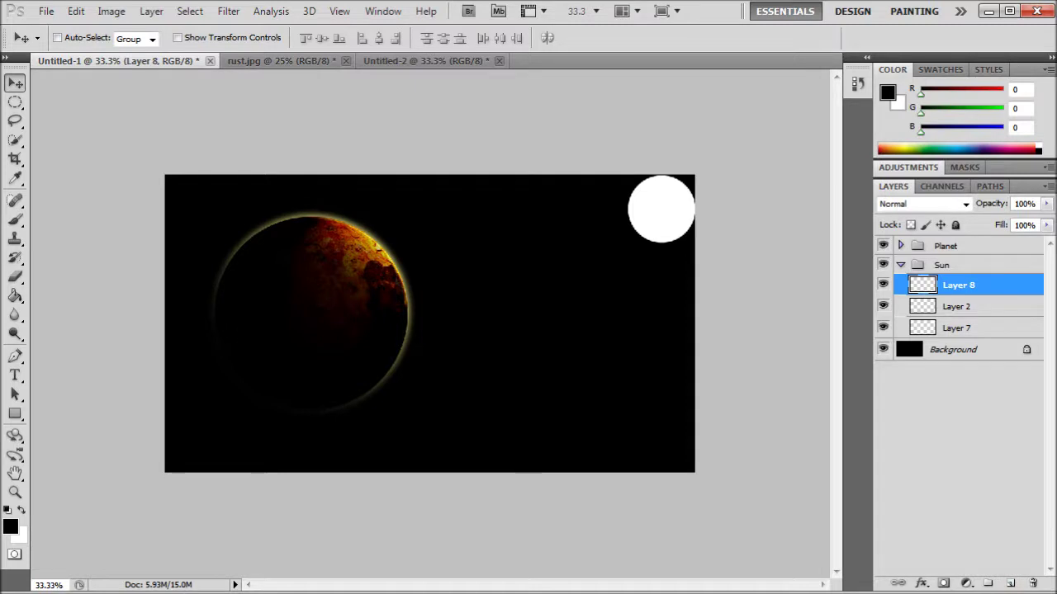
ctrl+click(922, 307)
click(958, 306)
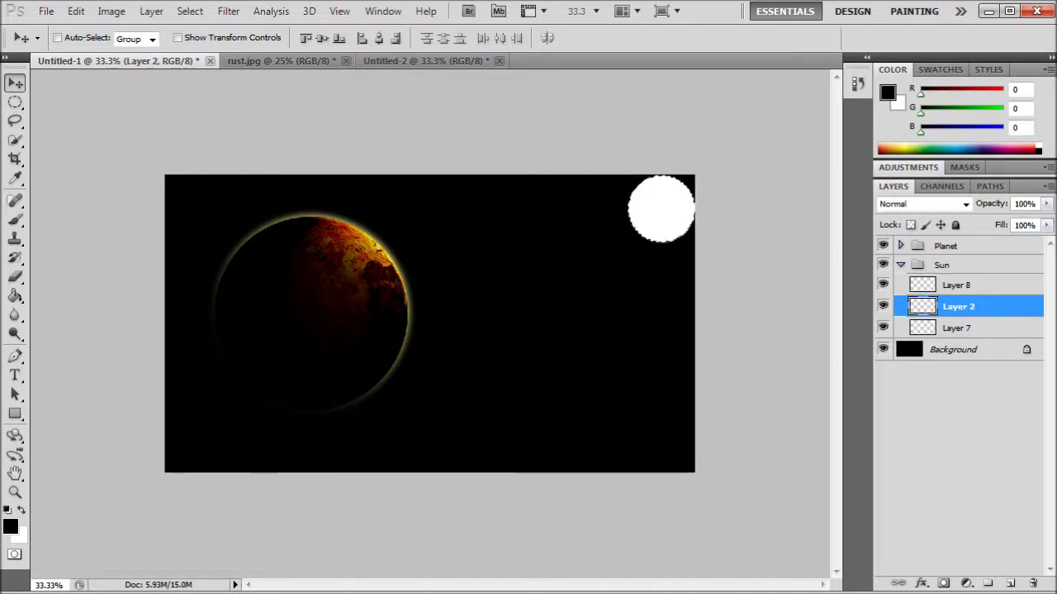
key(u)
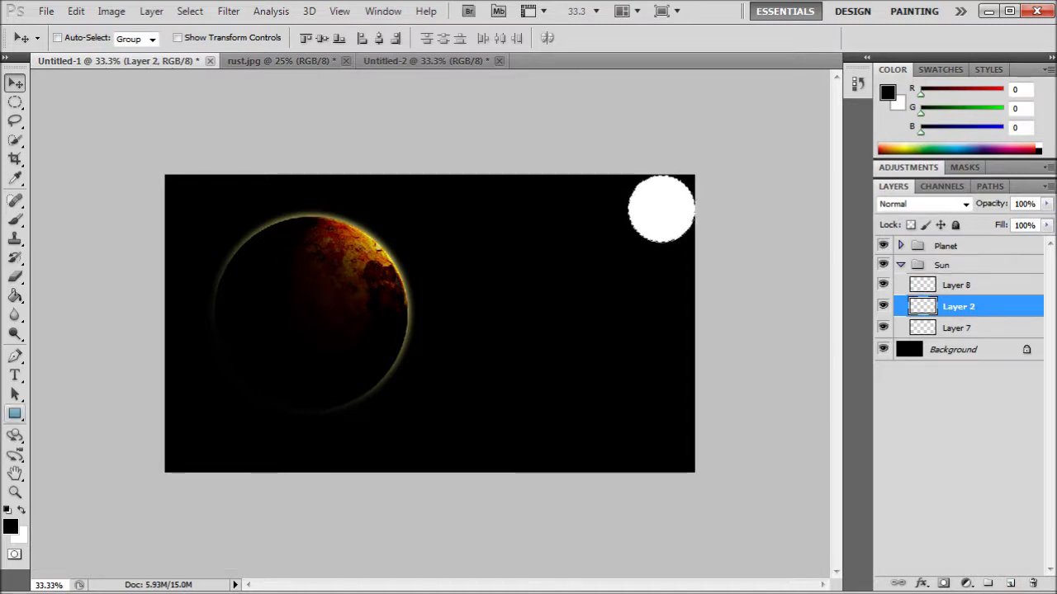
key(g)
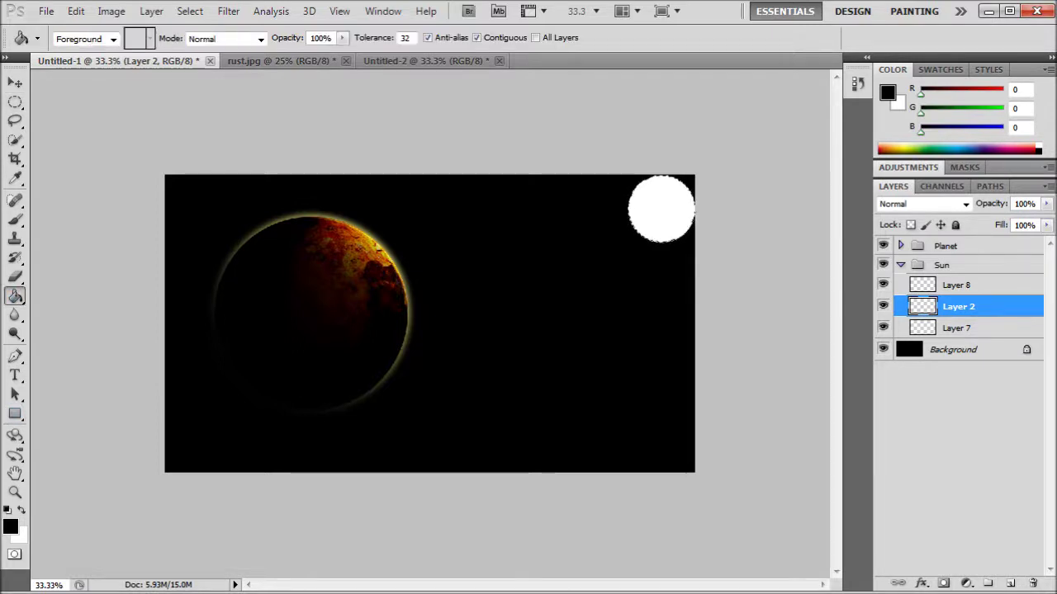
- Hide Layer 2 and Layer 8, and enable the Inner Shadow, Outer Glow and Inner Glow styles on Layer 7
click(883, 306)
click(882, 284)
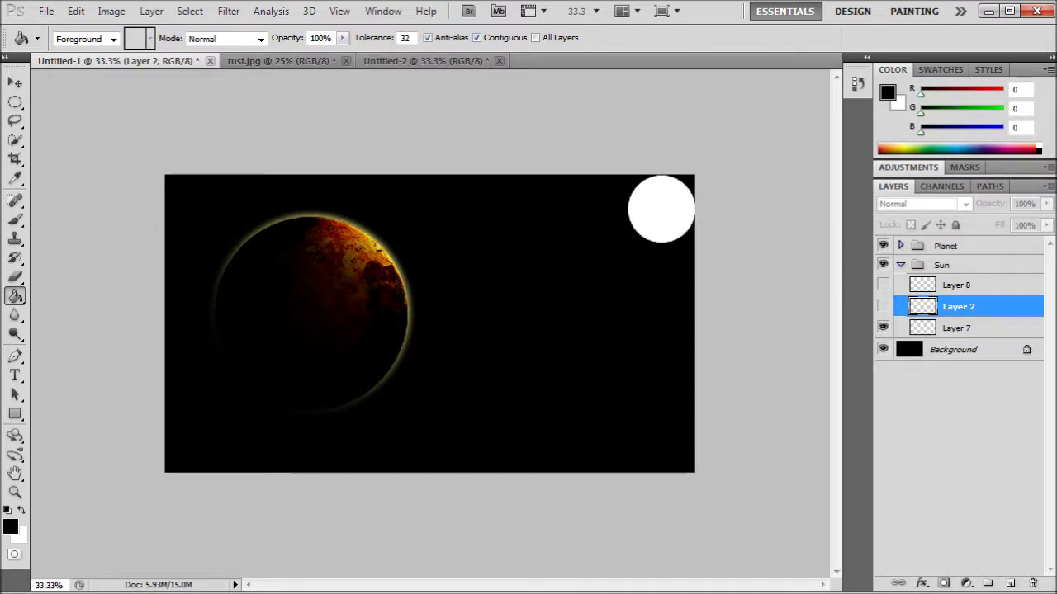
double_click(994, 328)
drag(578, 95, 843, 132)
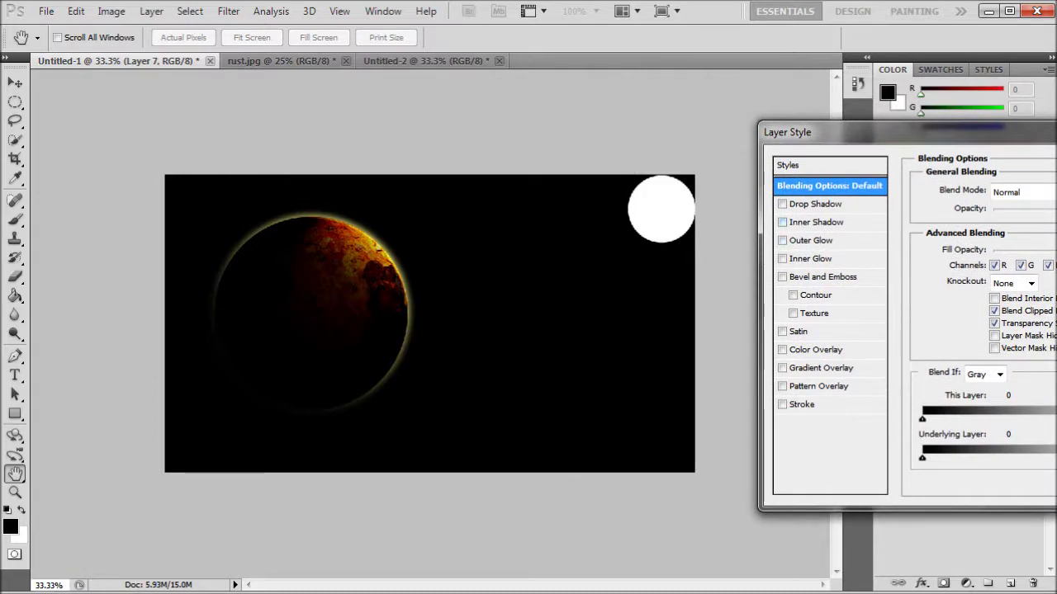
click(782, 222)
click(781, 240)
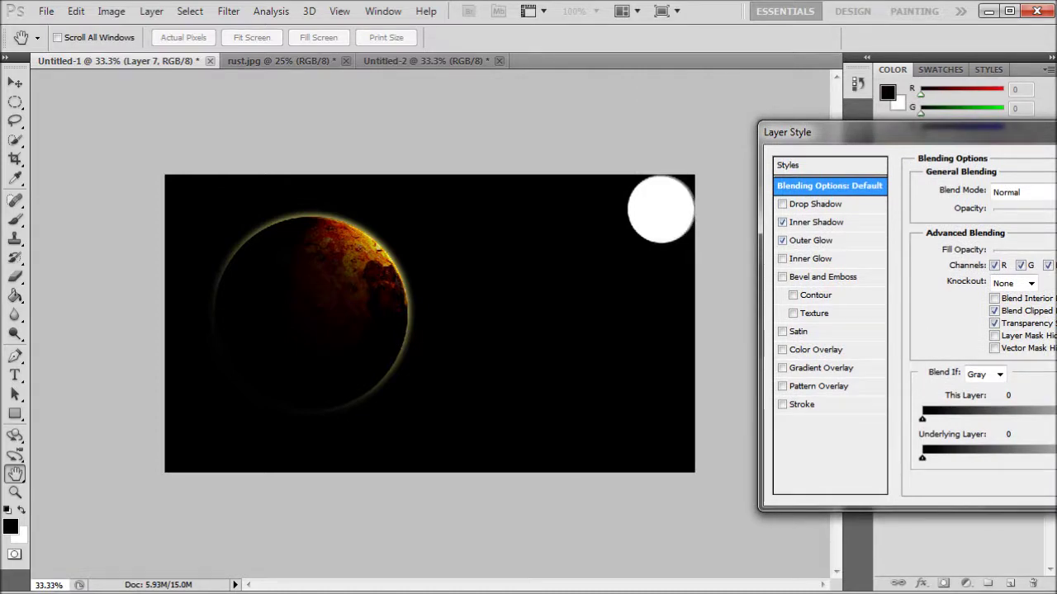
click(781, 258)
- Set Layer 7's Inner Shadow colour to a bright, fully saturated yellow with a hue of 54°
click(817, 222)
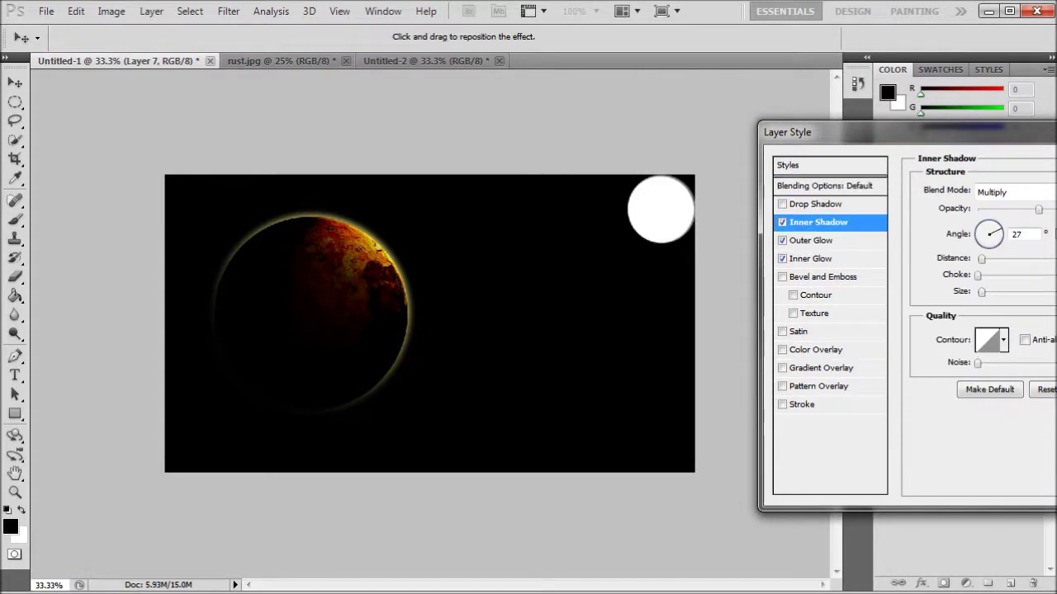
click(1055, 191)
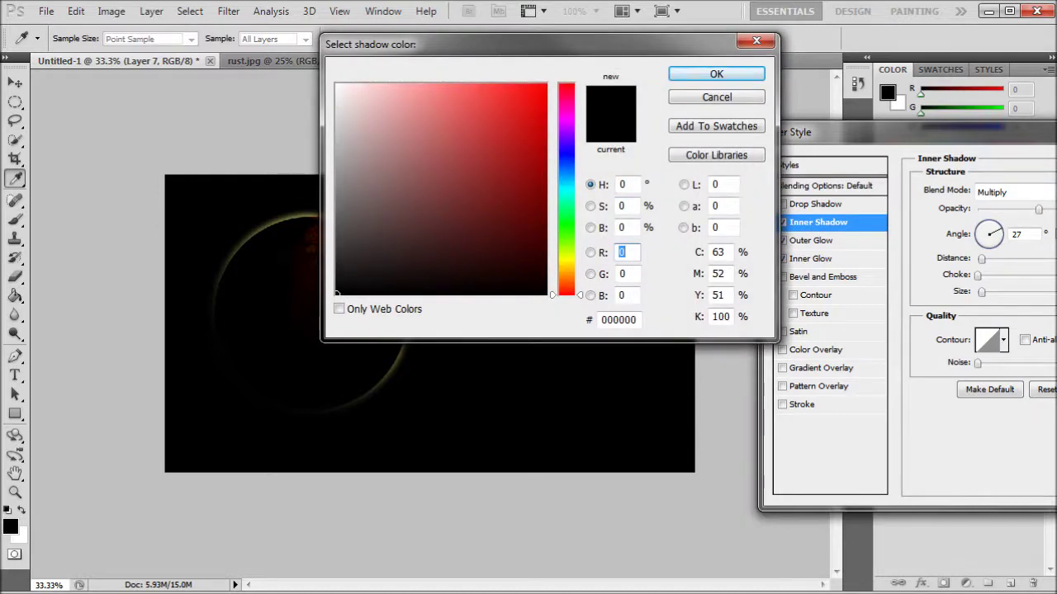
drag(462, 44, 710, 138)
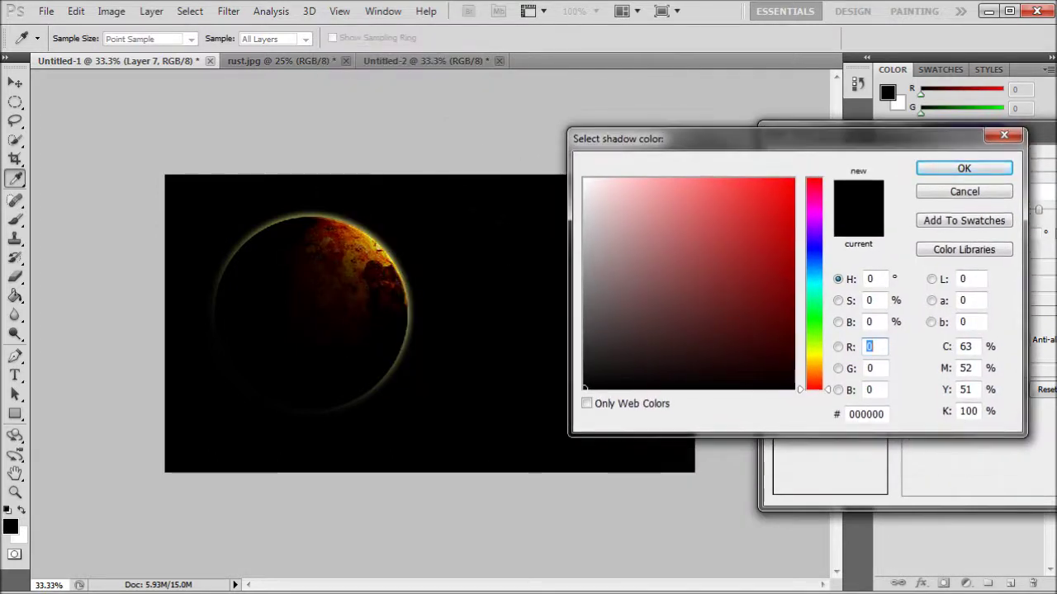
drag(814, 355, 814, 357)
click(718, 204)
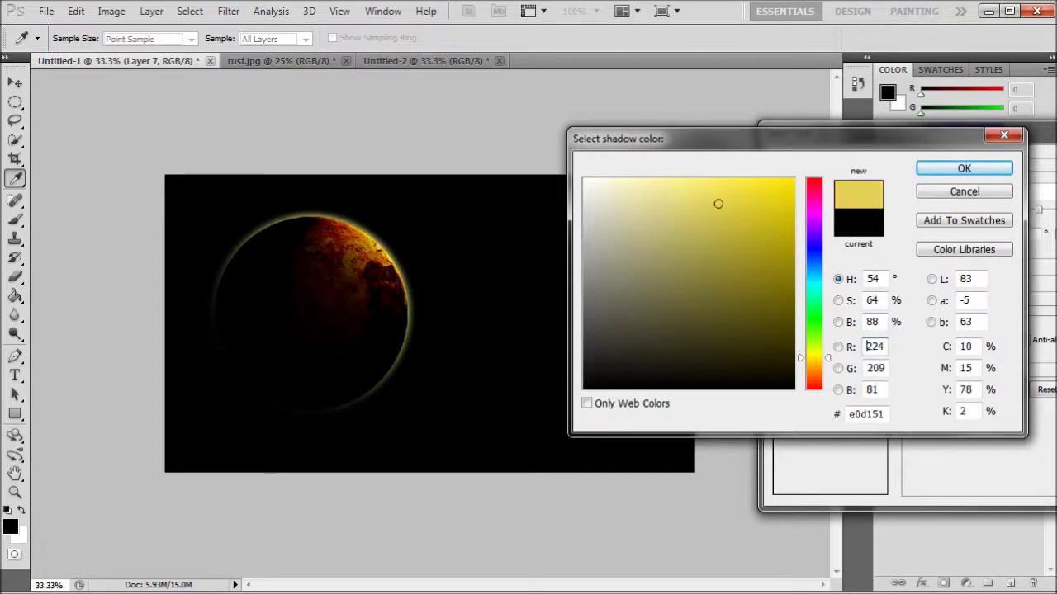
drag(718, 204, 794, 176)
click(964, 168)
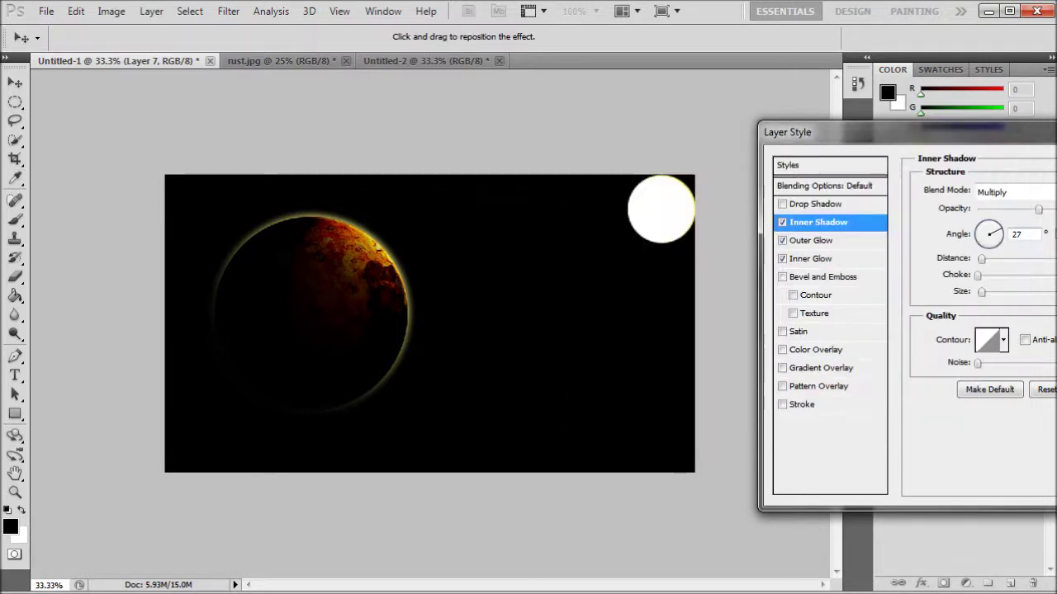
- Increase the Inner Shadow's distance and size so soft yellow shading spreads across the sun from its right edge
drag(981, 259, 1036, 259)
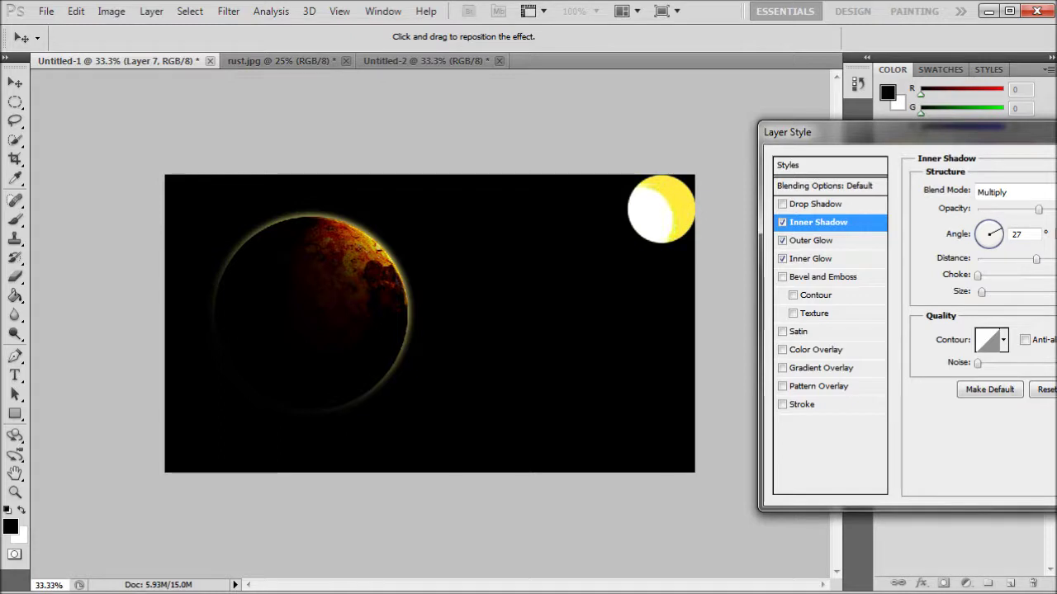
drag(982, 291, 1023, 291)
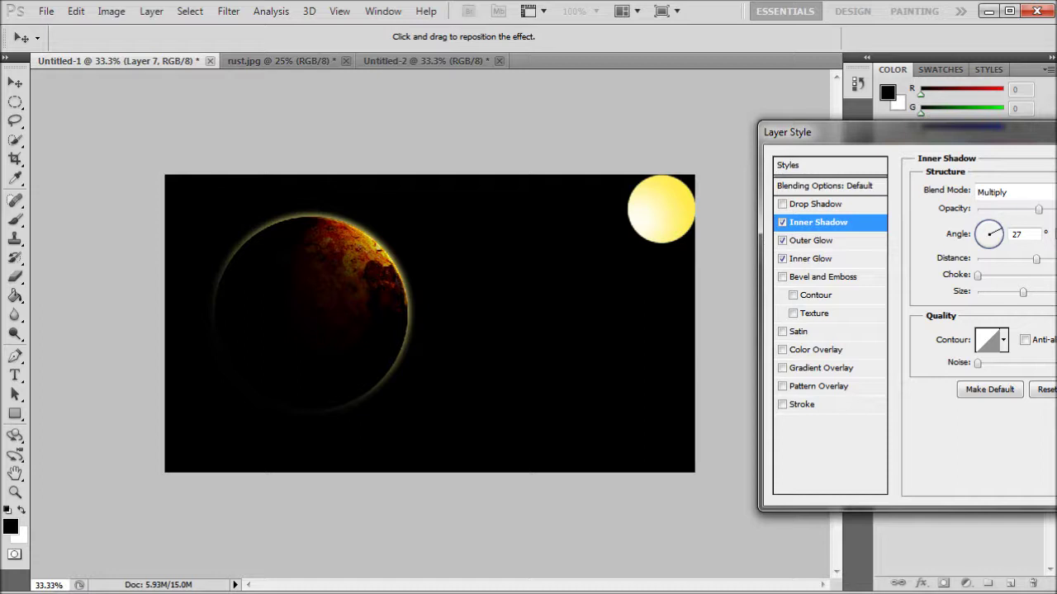
mouse_move(1036, 260)
mouse_down()
mouse_move(1019, 259)
mouse_move(1056, 292)
mouse_up()
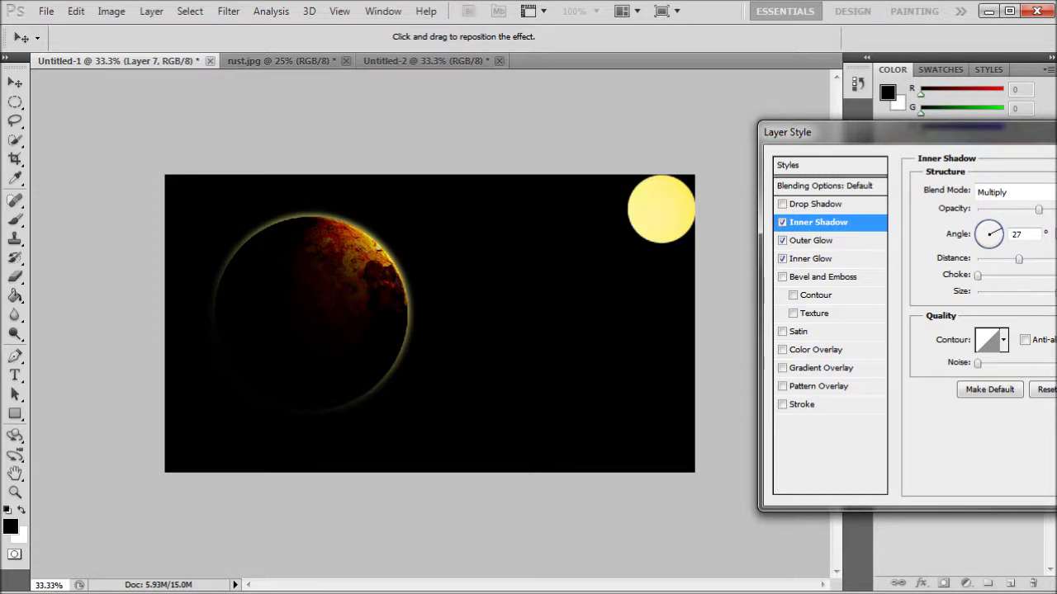
drag(1019, 259, 1034, 292)
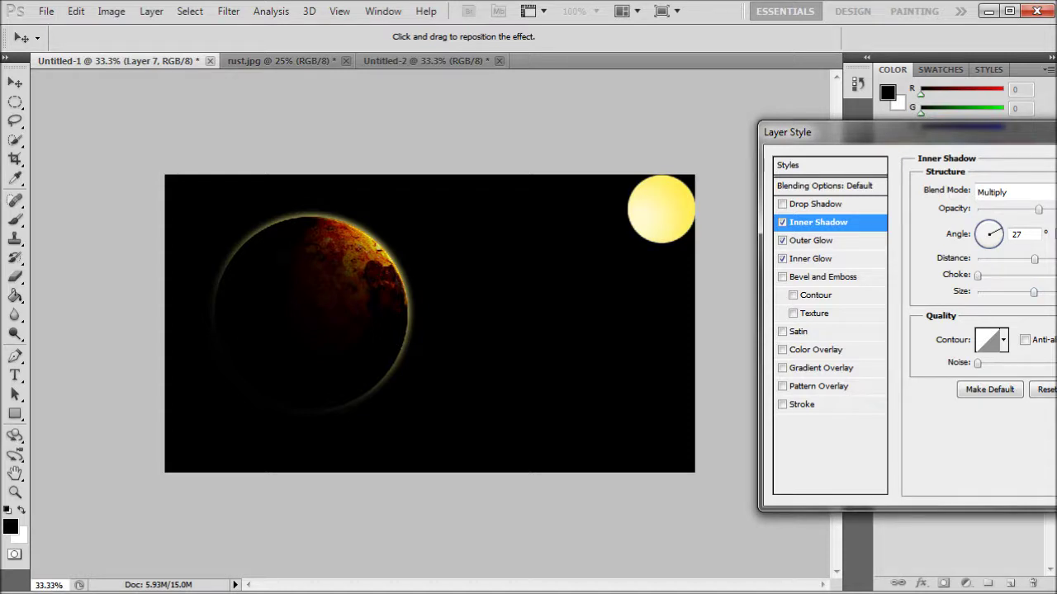
drag(1035, 260, 1021, 292)
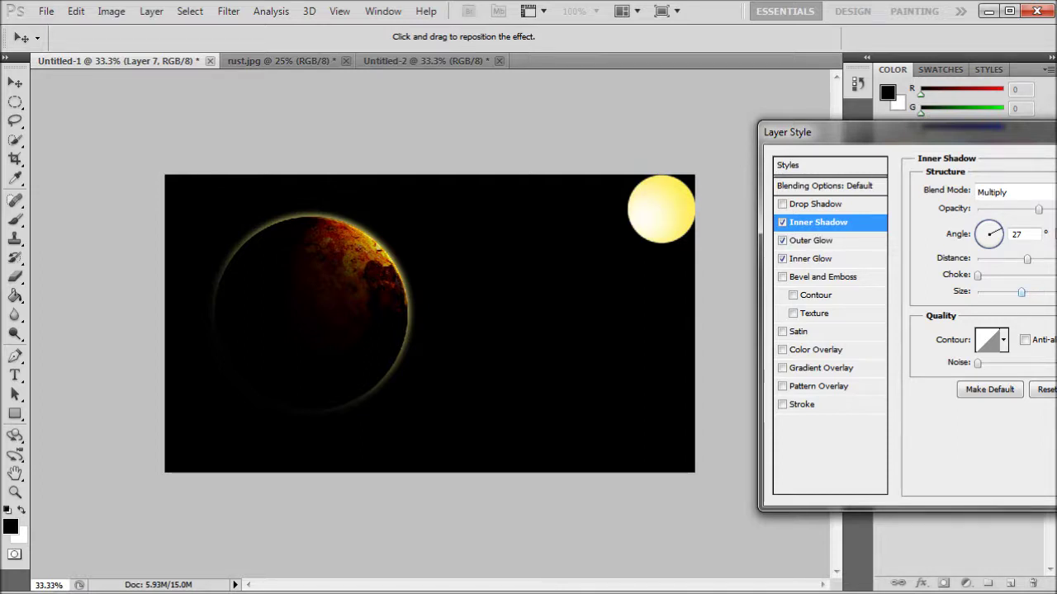
- Raise the Inner Glow's choke and size and the Outer Glow's spread and size slightly, and apply the styles to Layer 7
click(812, 240)
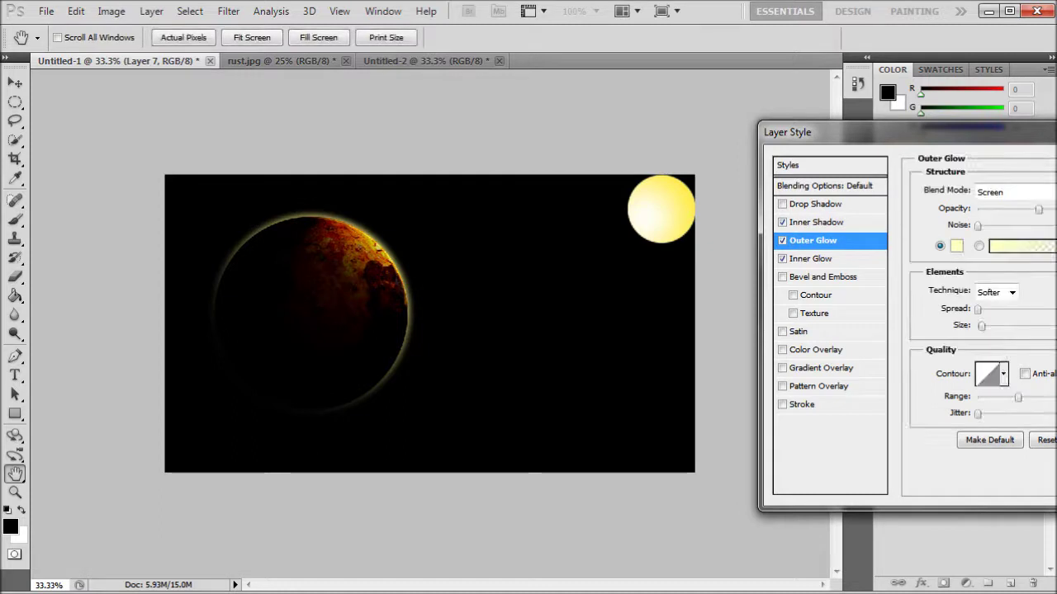
click(786, 259)
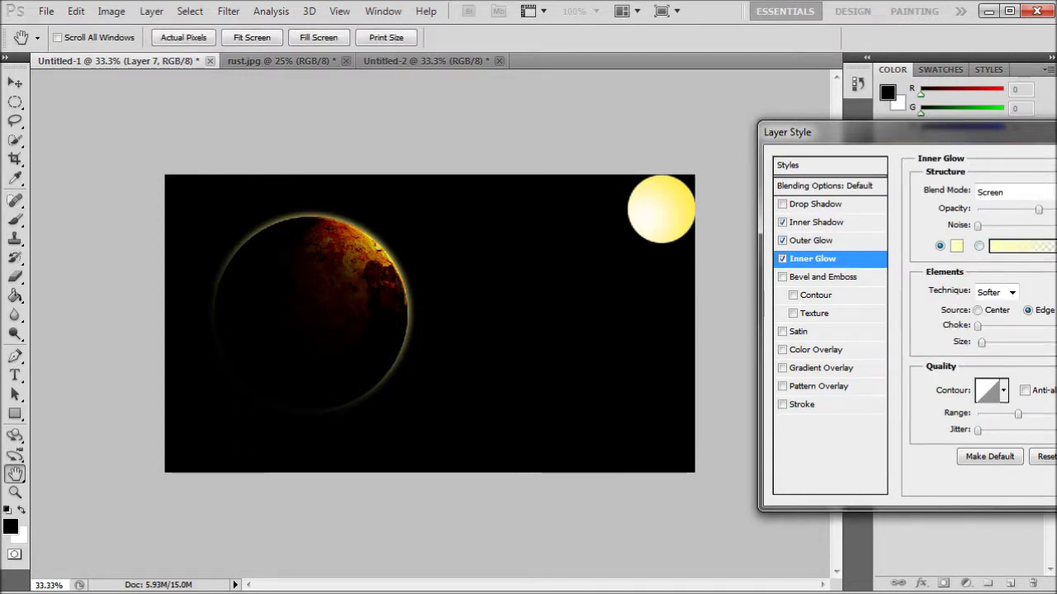
drag(977, 326, 1005, 342)
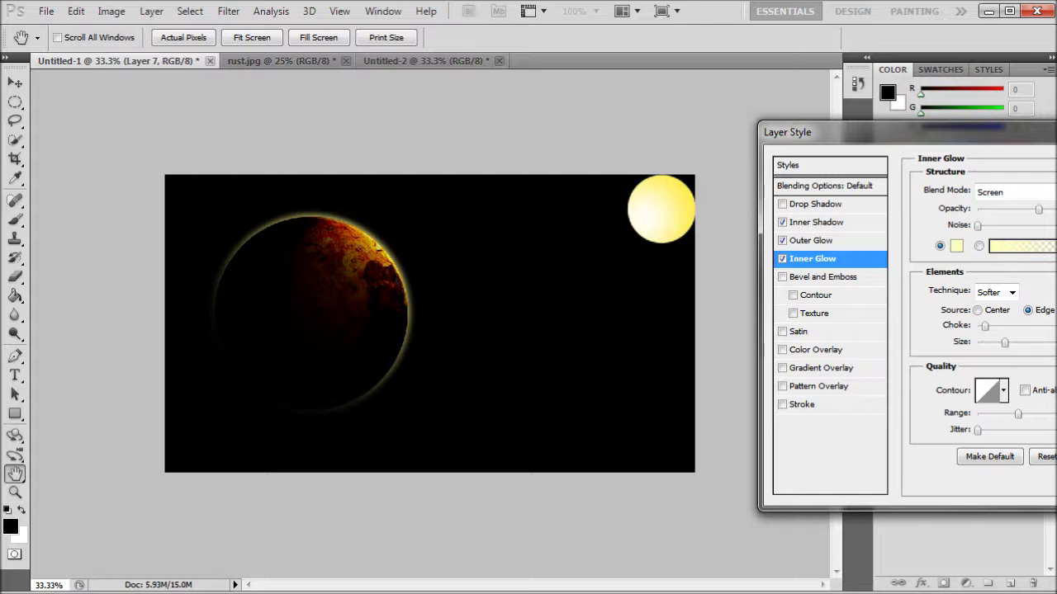
click(812, 240)
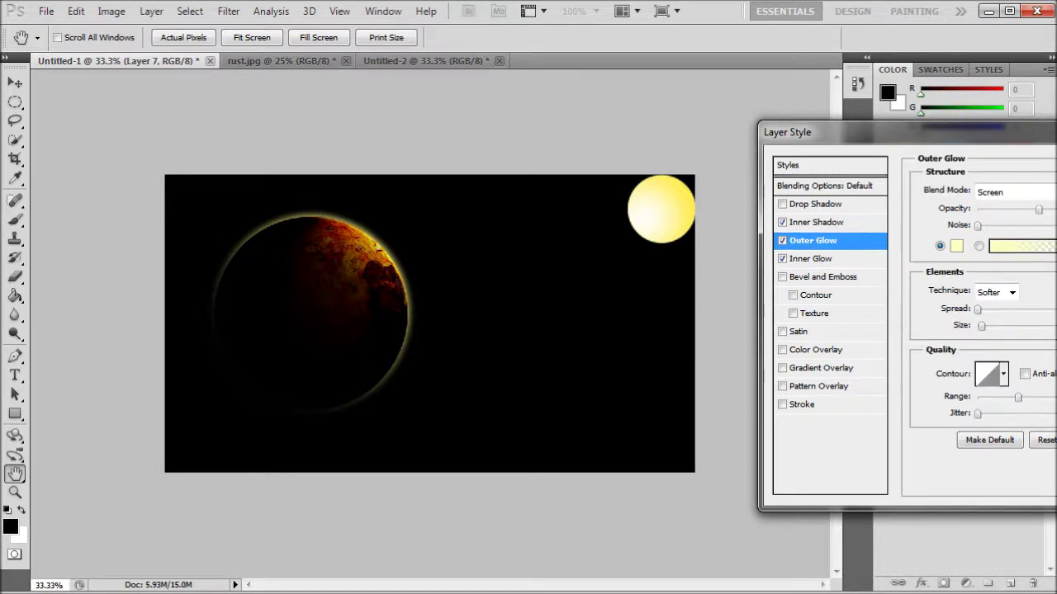
drag(978, 309, 992, 325)
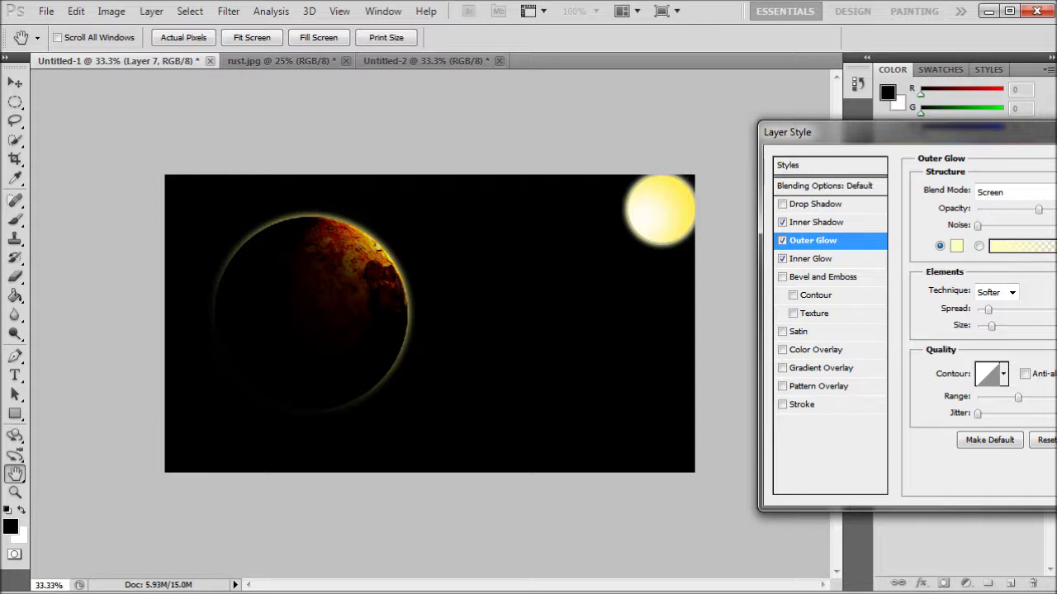
key(Return)
- Try filling the sun on Layer 7 with black using the Paint Bucket, and undo the fill
click(15, 296)
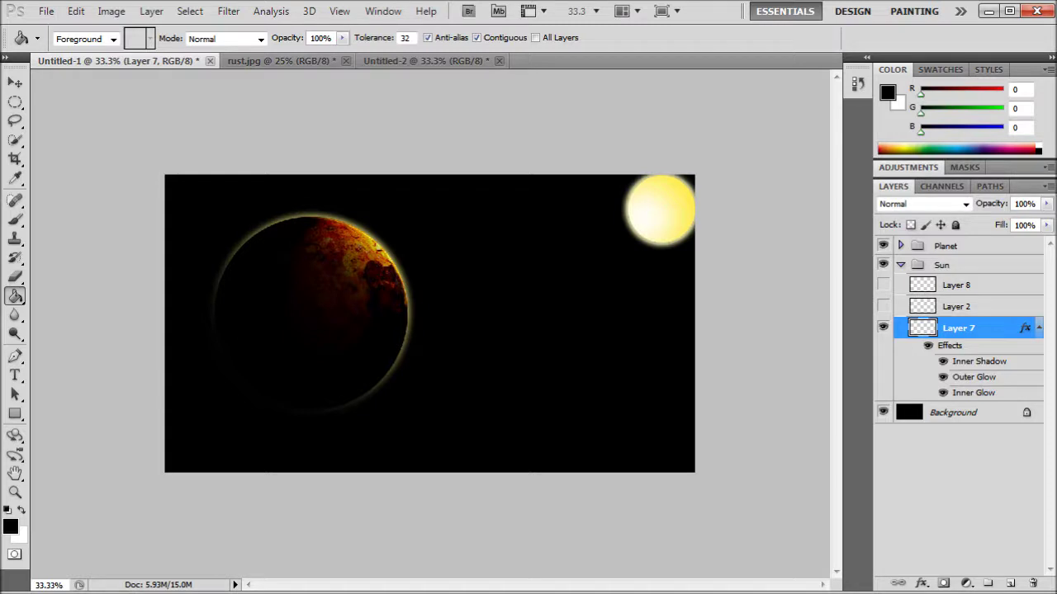
key(ctrl+z)
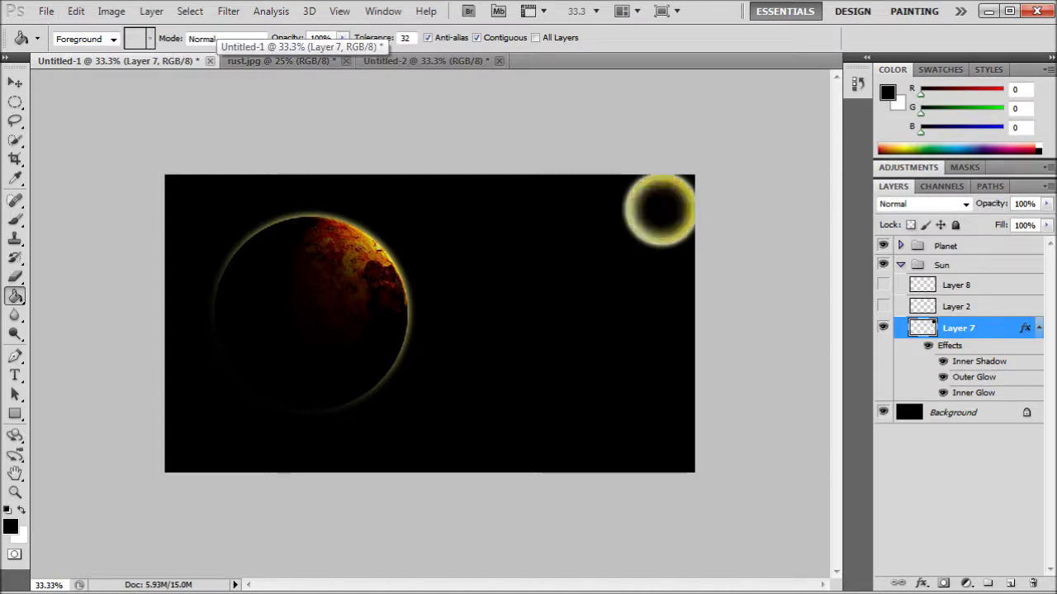
key(ctrl+z)
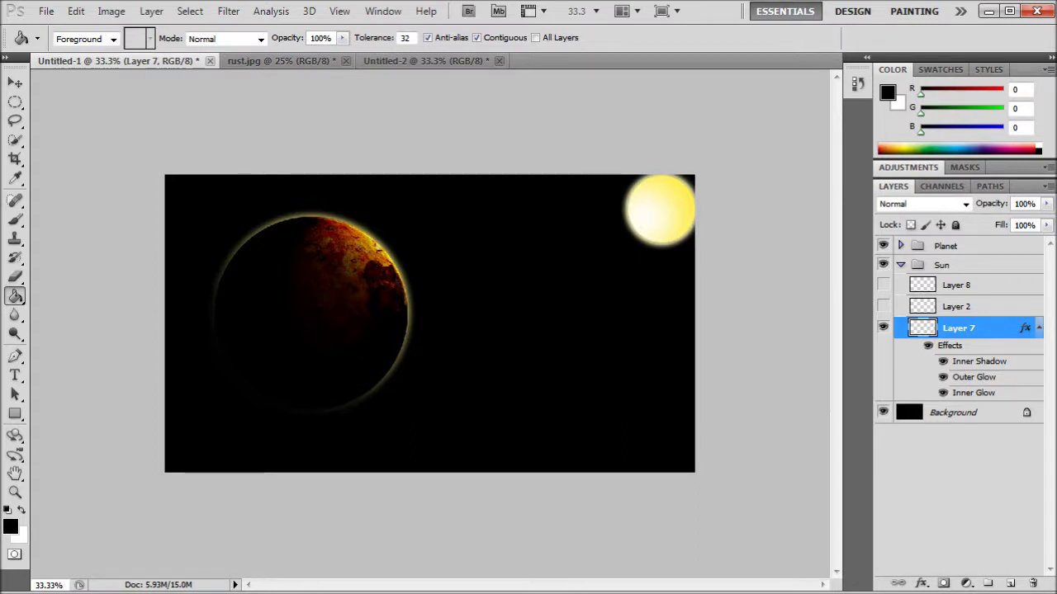
- Move the Planet group down and to the right, placing the planet in the lower part of the canvas just left of centre
key(v)
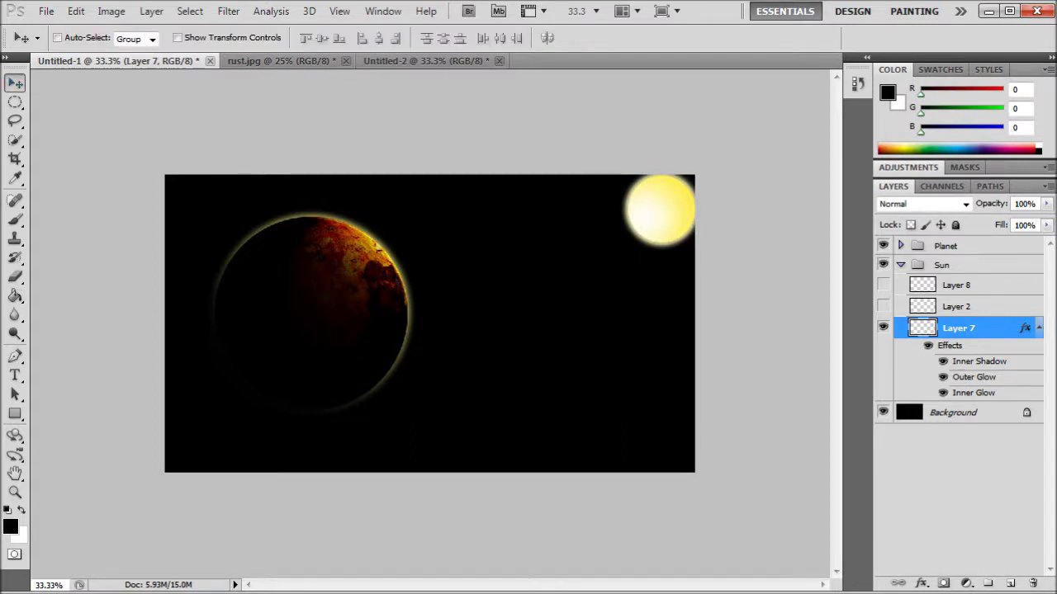
click(947, 246)
drag(378, 248, 367, 281)
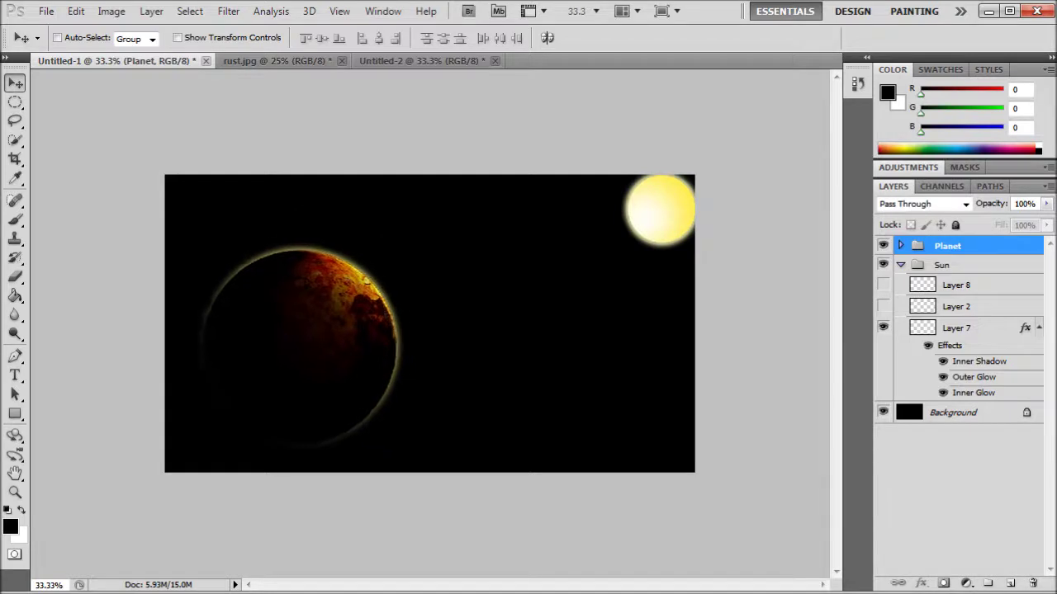
drag(342, 338, 401, 353)
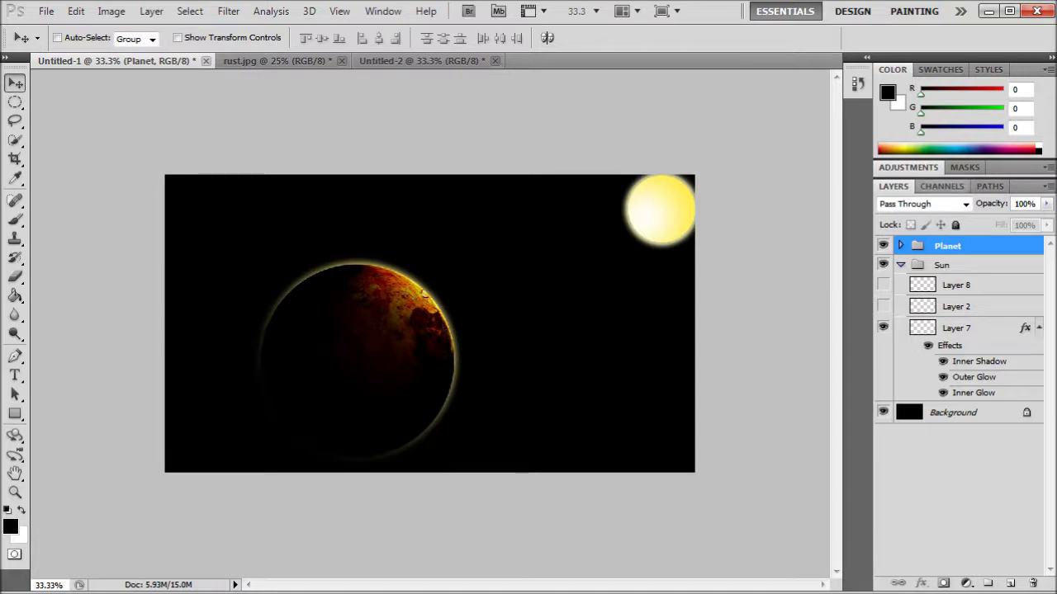
- Delete the hidden Layer 8 and Layer 2 from the Sun group, and undo the extra deletion of Layer 7
click(958, 285)
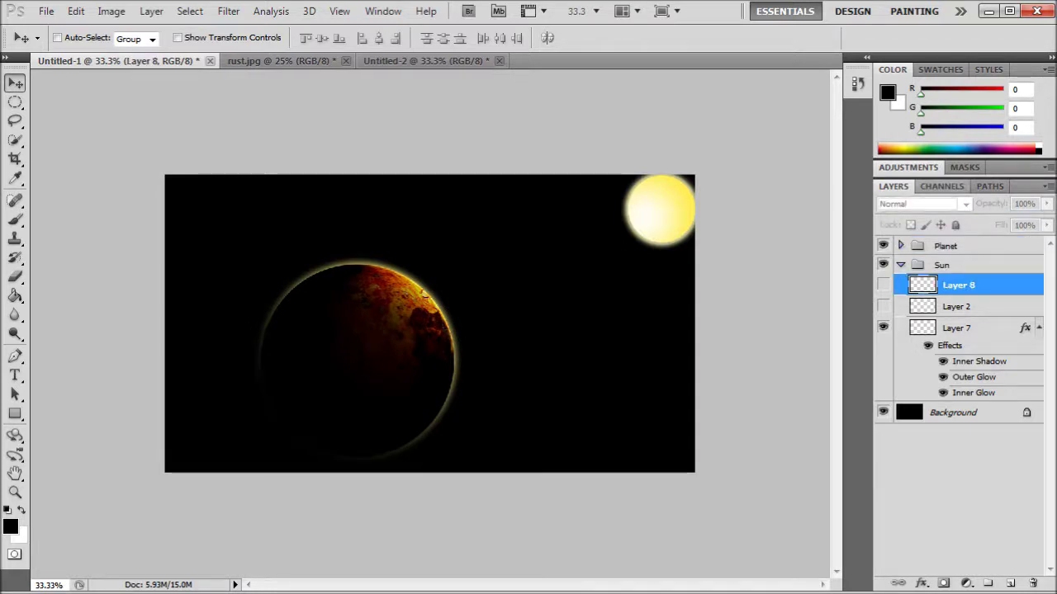
key(Delete)
key(Delete)
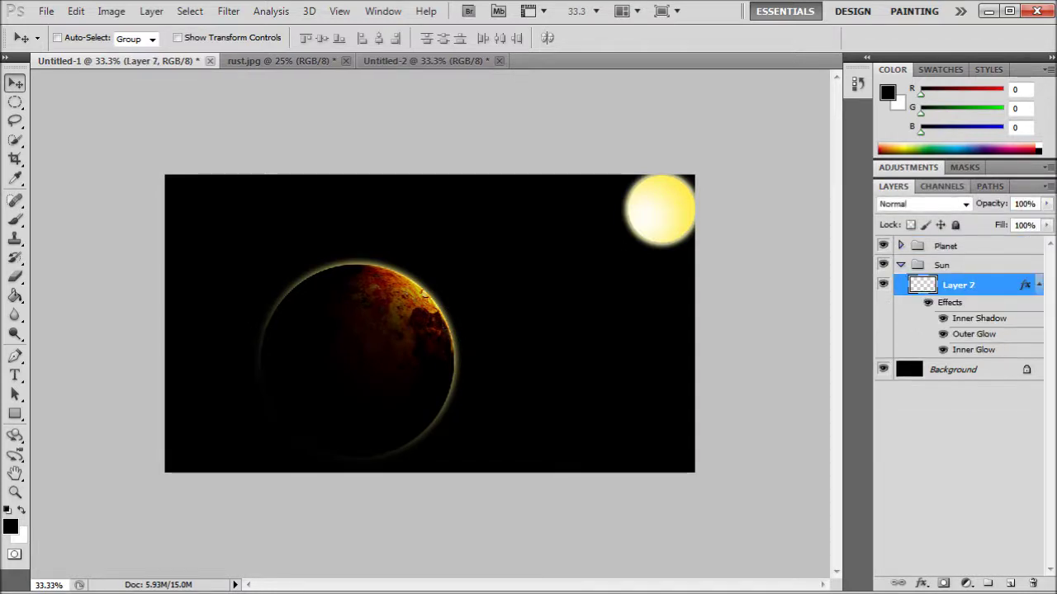
key(Delete)
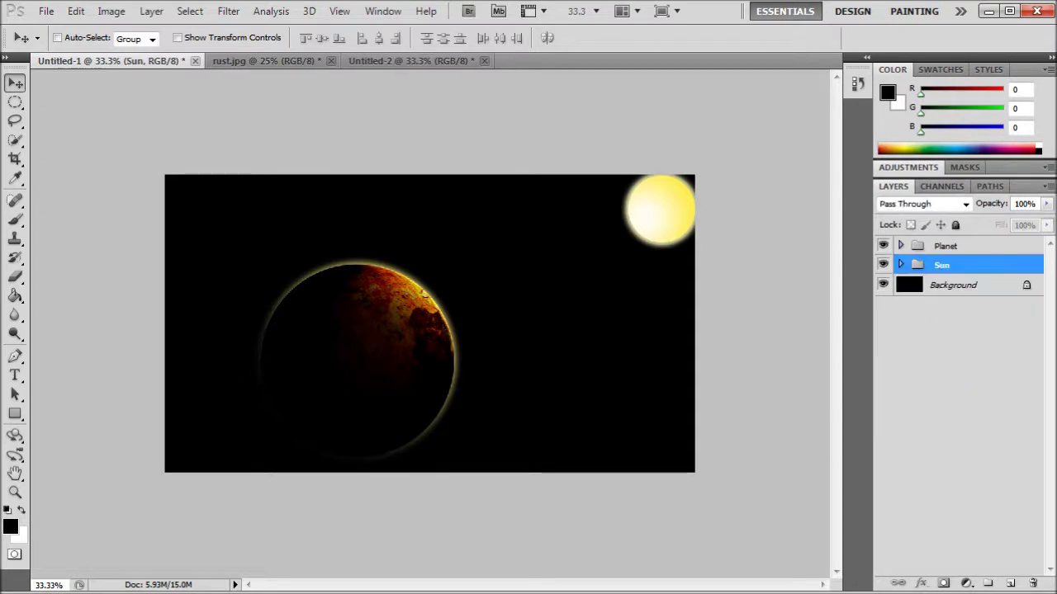
key(ctrl+z)
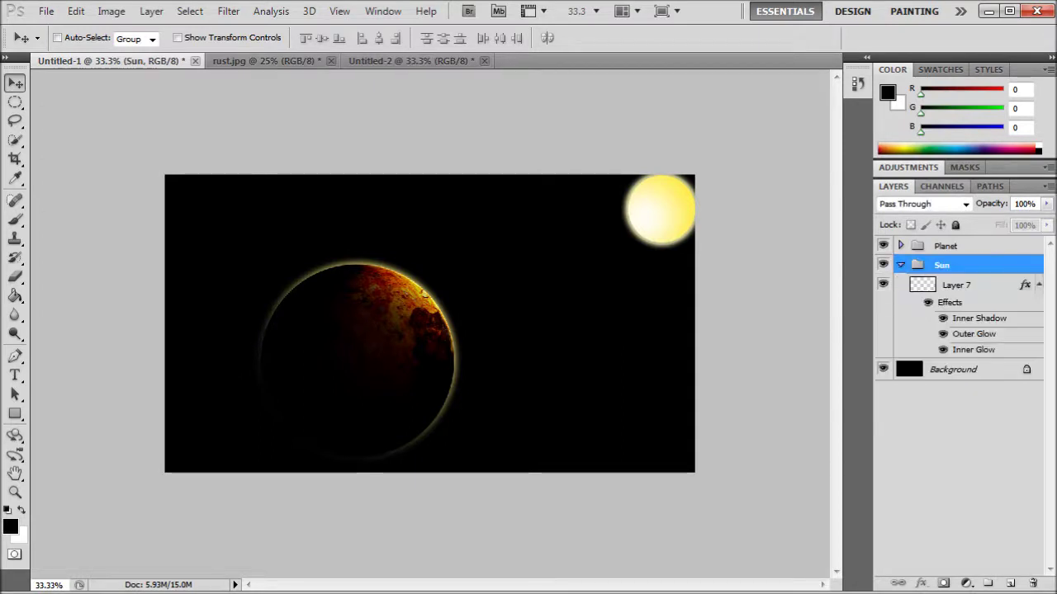
- Create a new layer and place it below Layer 7 inside the Sun group
click(957, 285)
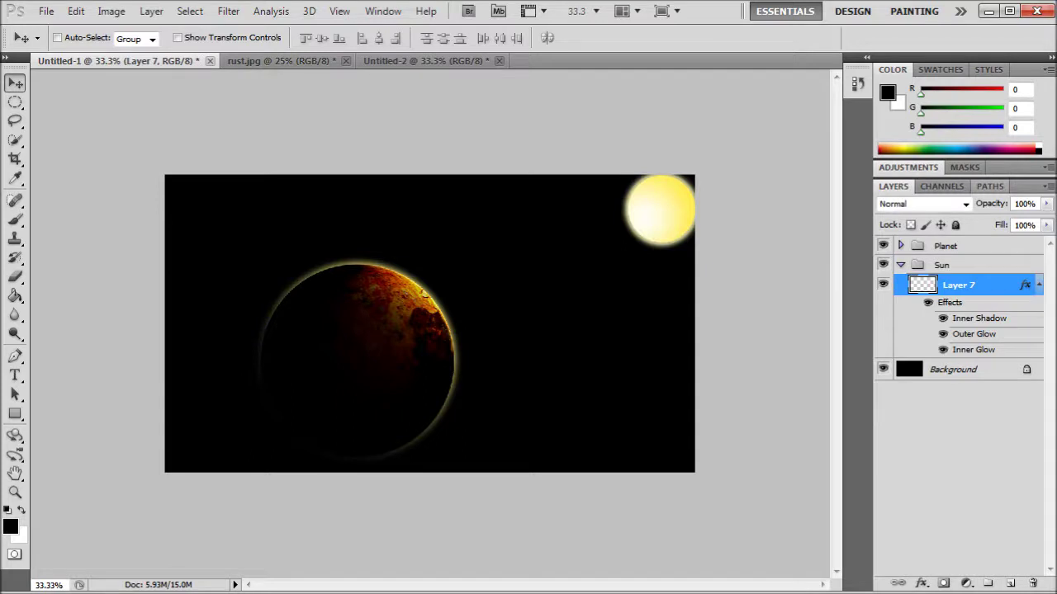
click(1010, 584)
drag(958, 285, 957, 384)
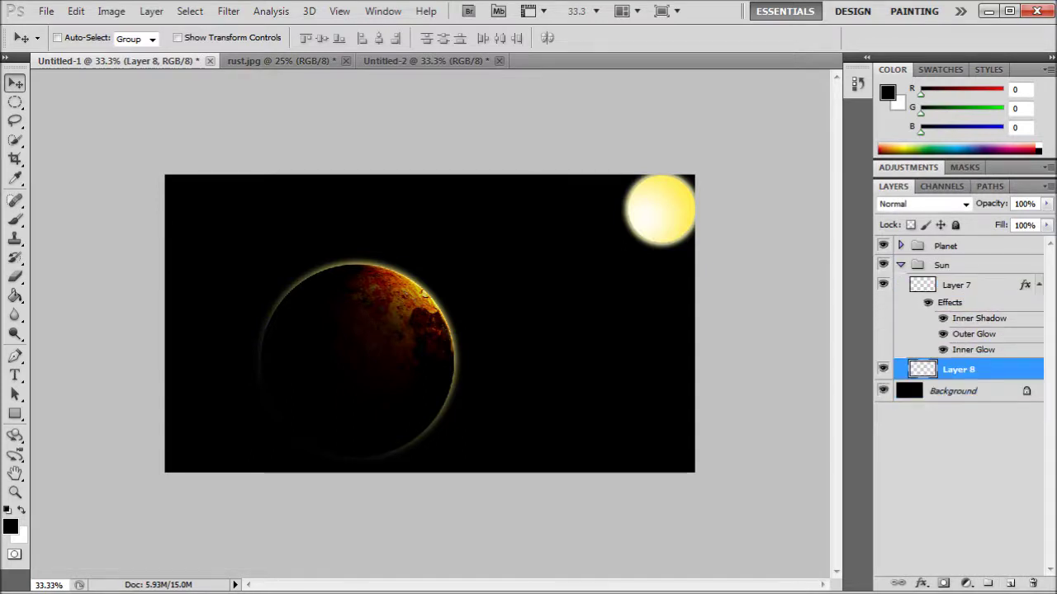
- Try to apply the Lens Flare filter to the empty Layer 8
click(228, 11)
mouse_move(242, 209)
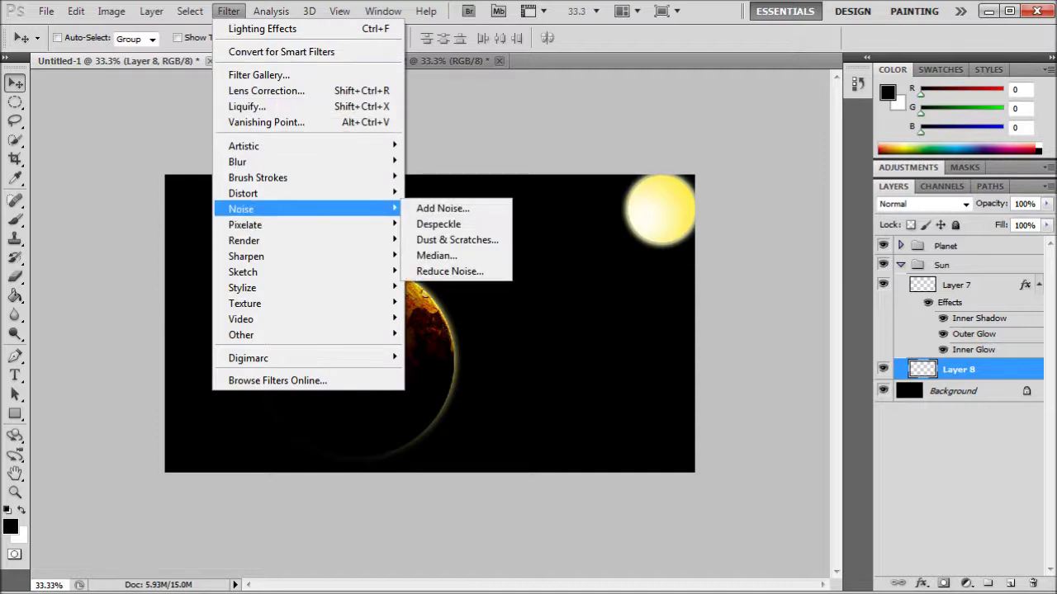
mouse_move(244, 240)
click(441, 287)
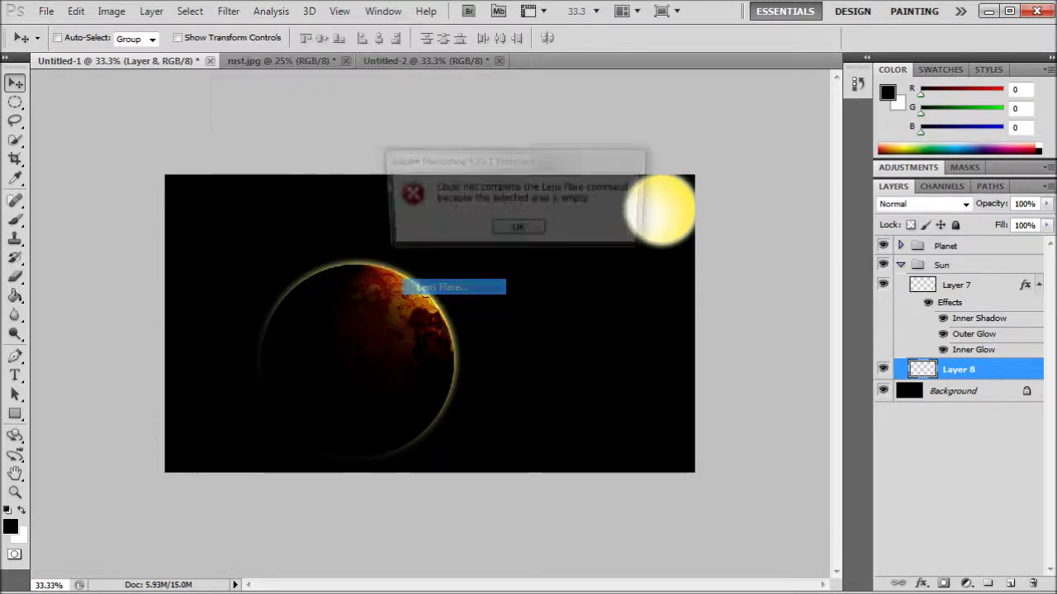
click(517, 227)
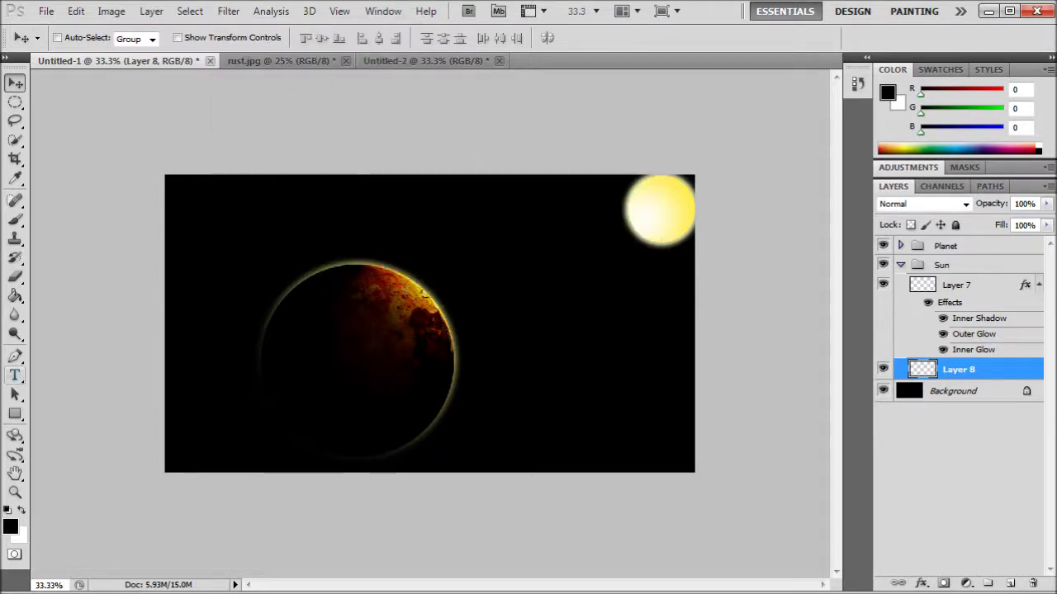
- Fill Layer 8 with black and render a 50-300mm Zoom lens flare on it at 90% brightness, positioned over the sun in the upper-right corner
click(14, 296)
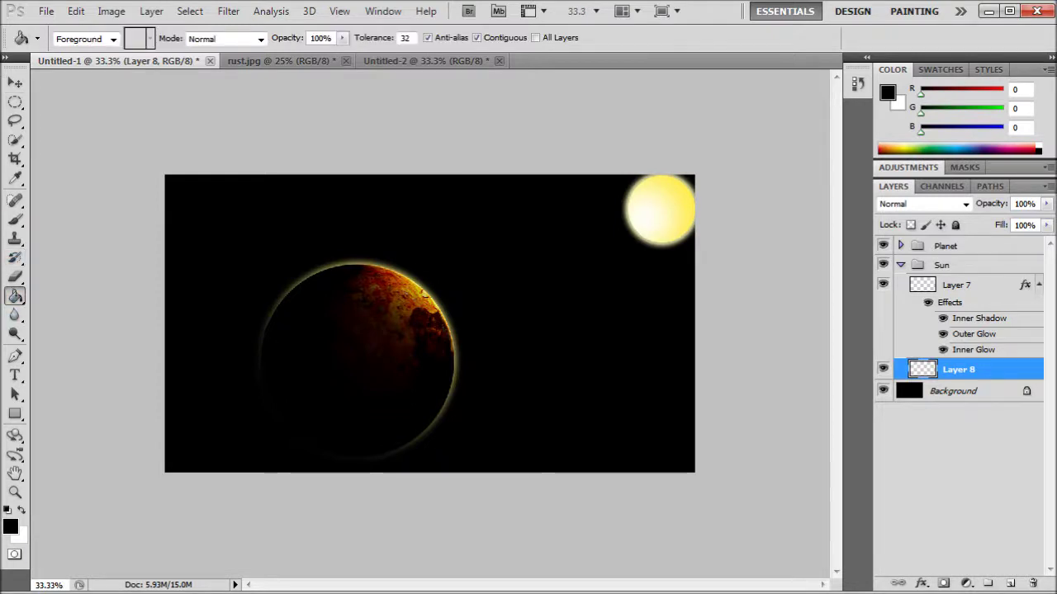
click(426, 294)
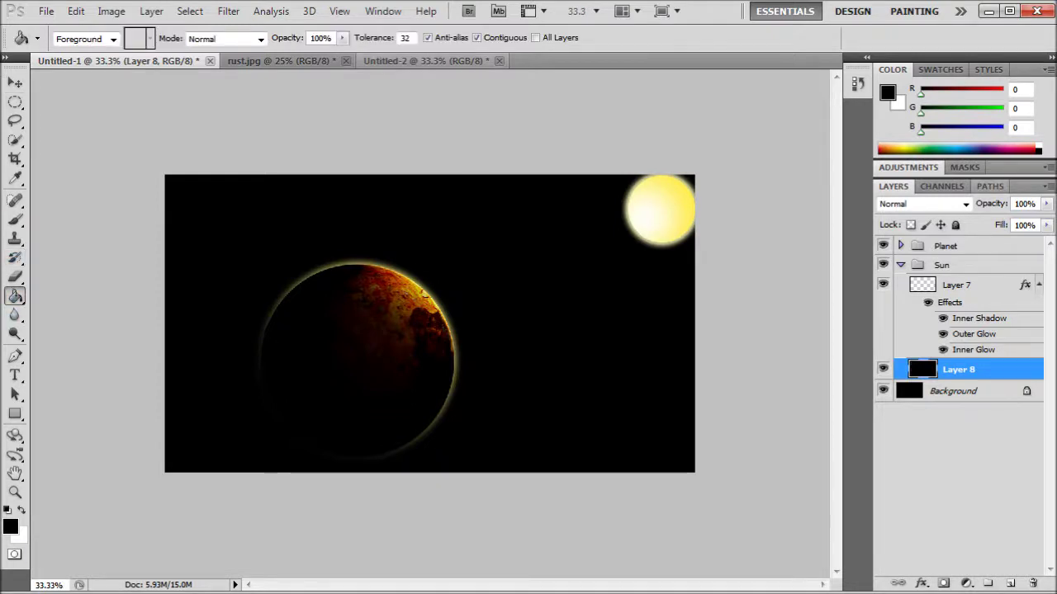
click(151, 11)
mouse_move(229, 11)
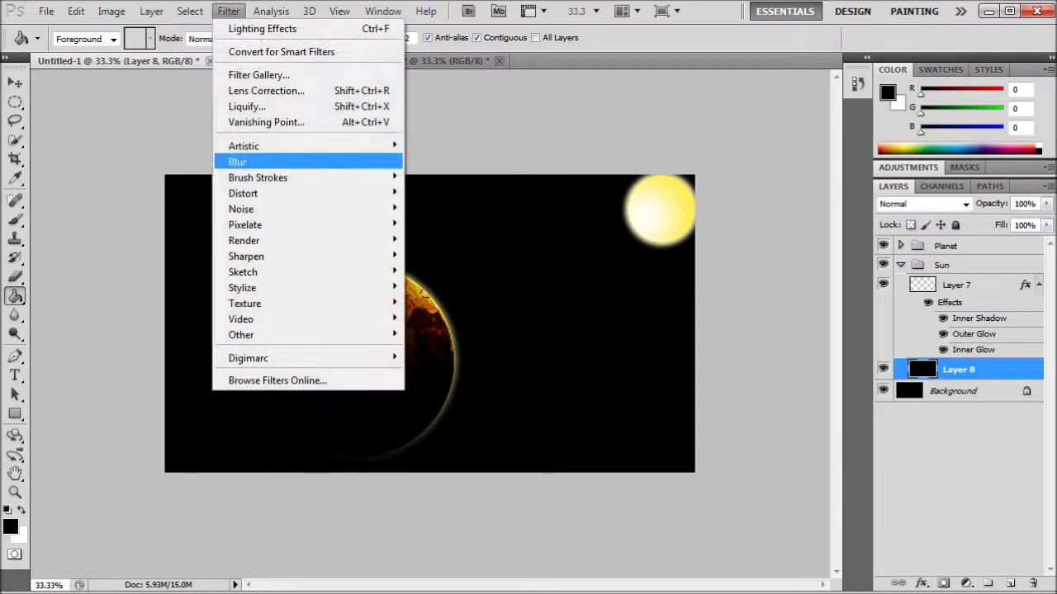
mouse_move(244, 240)
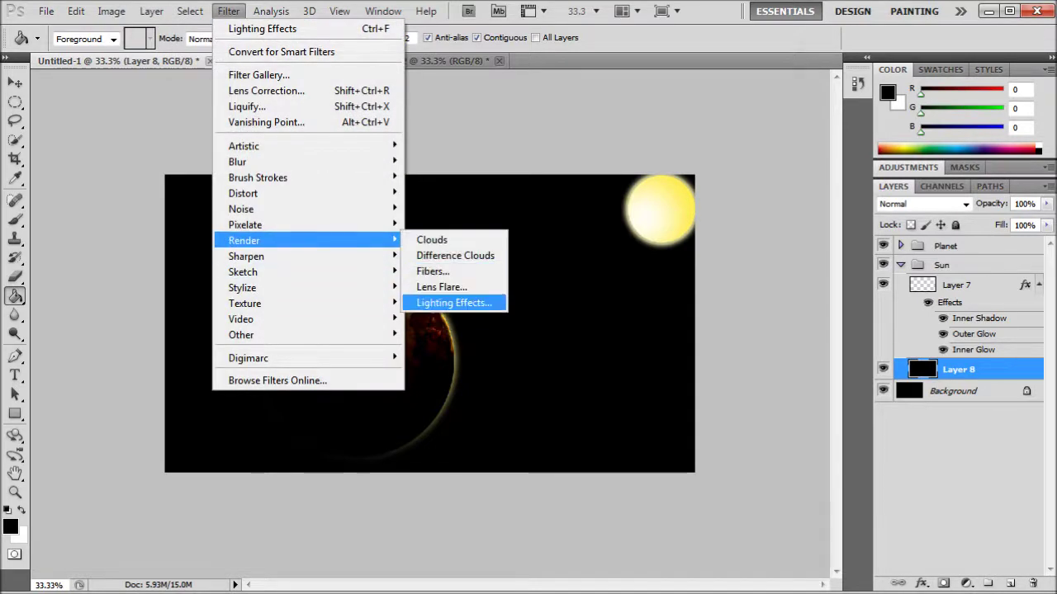
click(442, 286)
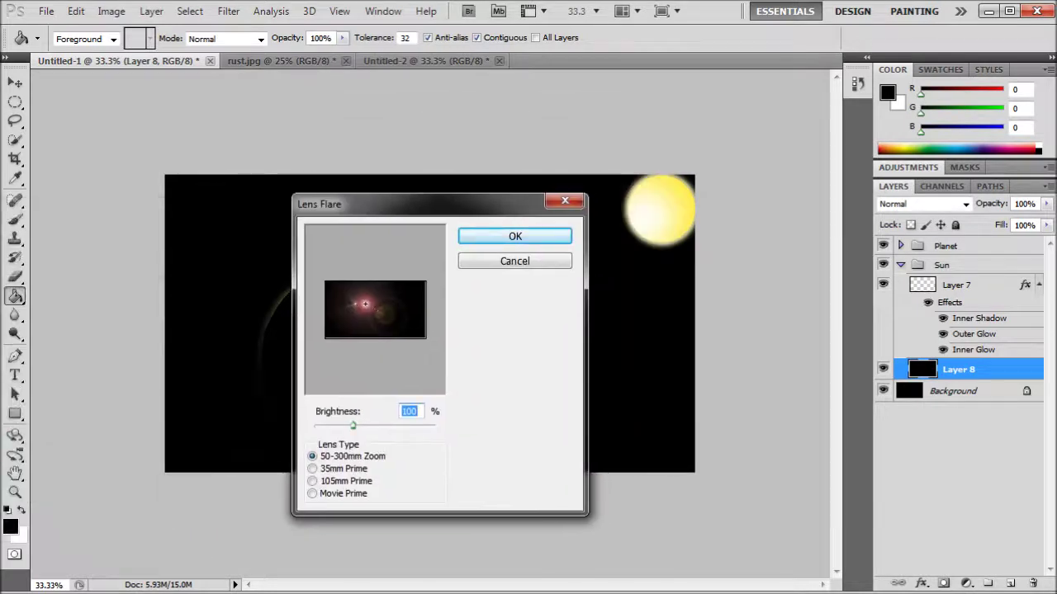
drag(365, 304, 416, 289)
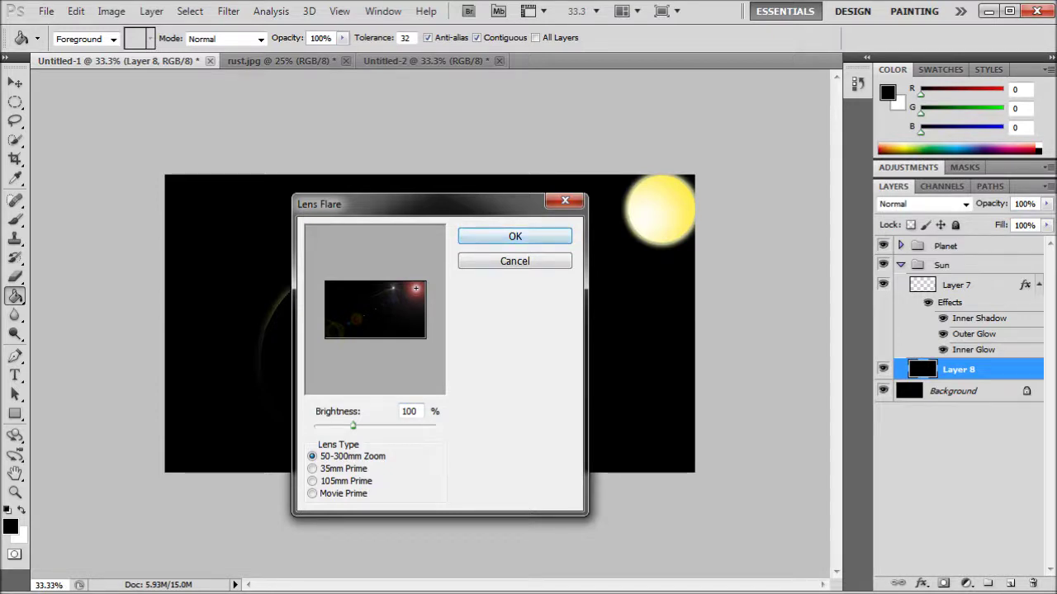
double_click(410, 411)
text(90)
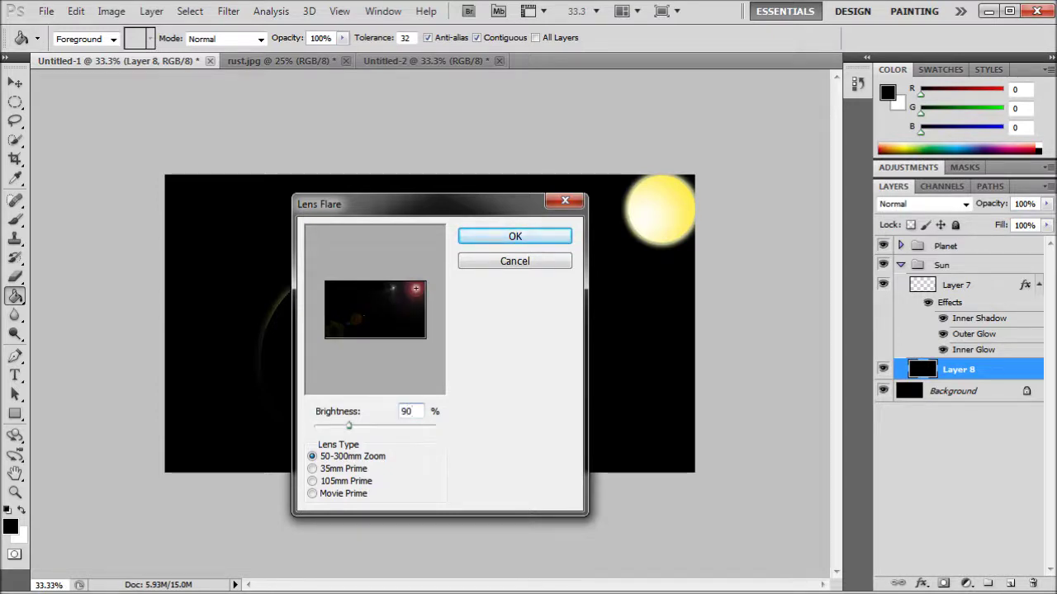
key(Return)
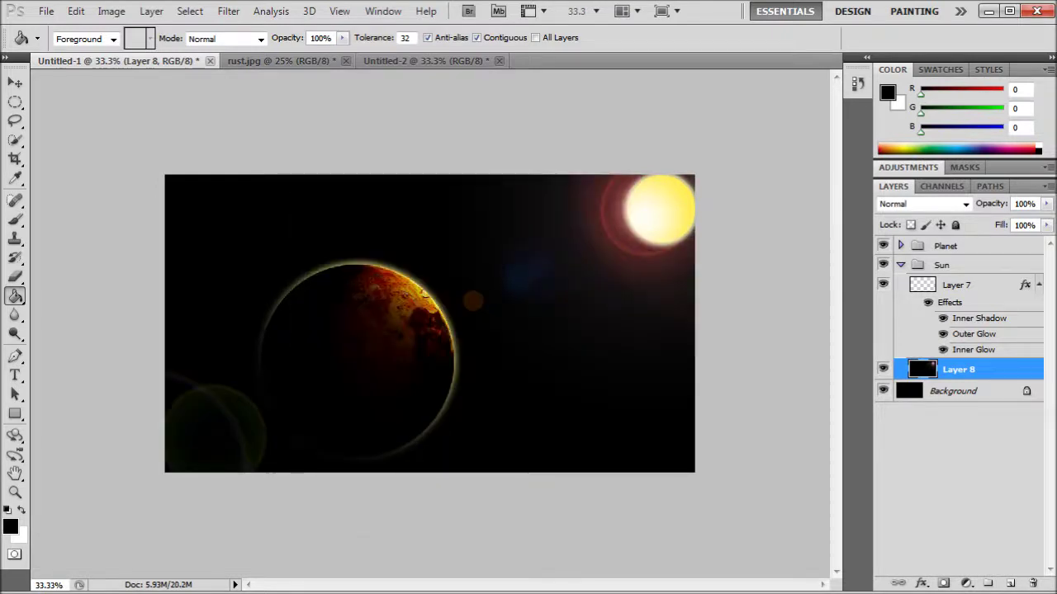
- Move Layer 8 above Layer 7 inside the Sun group and set its blend mode to Lighten
drag(958, 369, 958, 276)
click(965, 204)
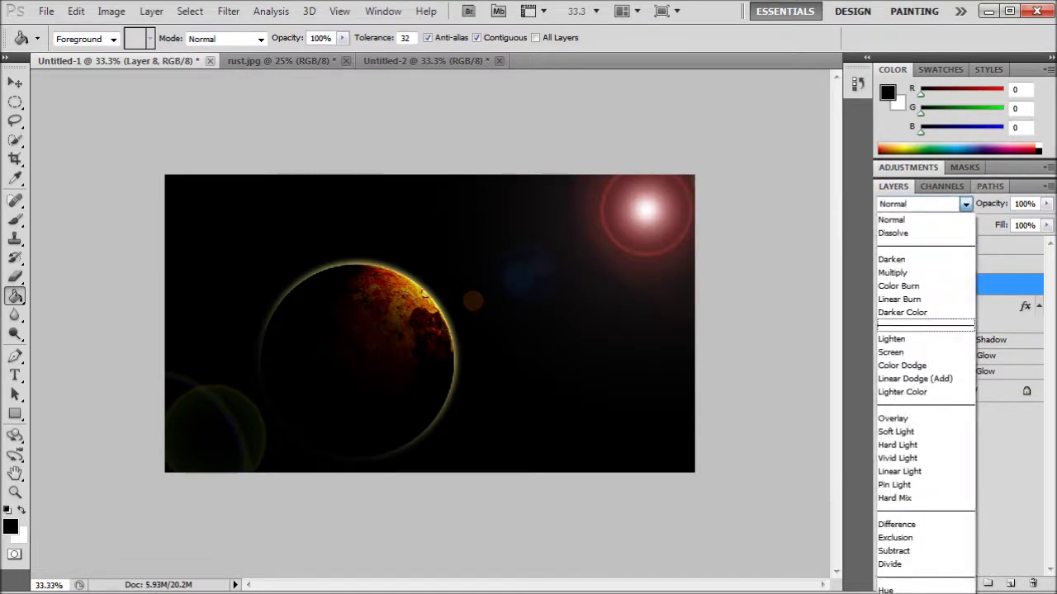
key(Escape)
click(965, 204)
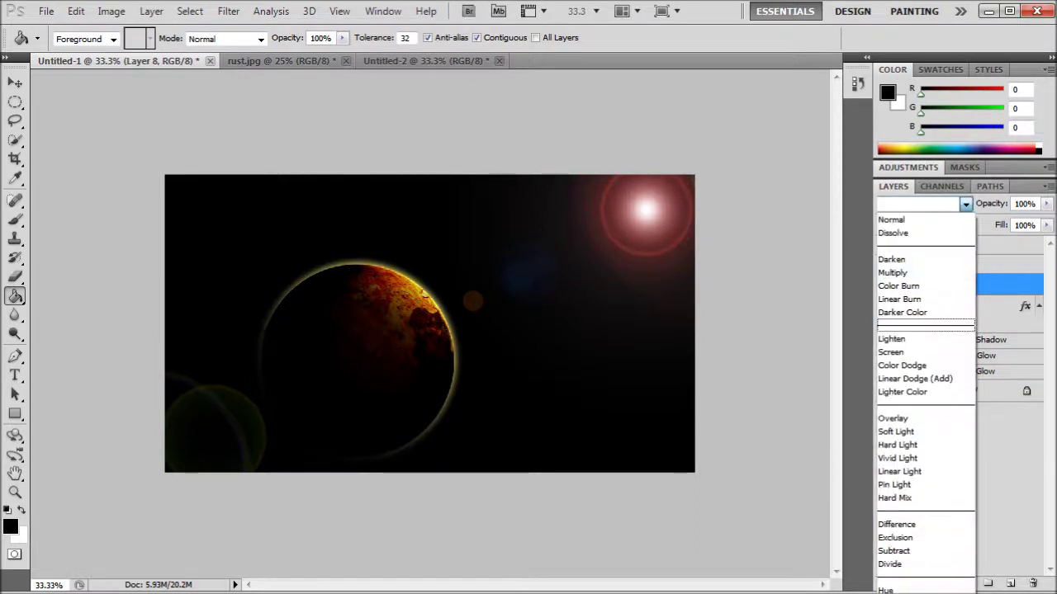
click(896, 337)
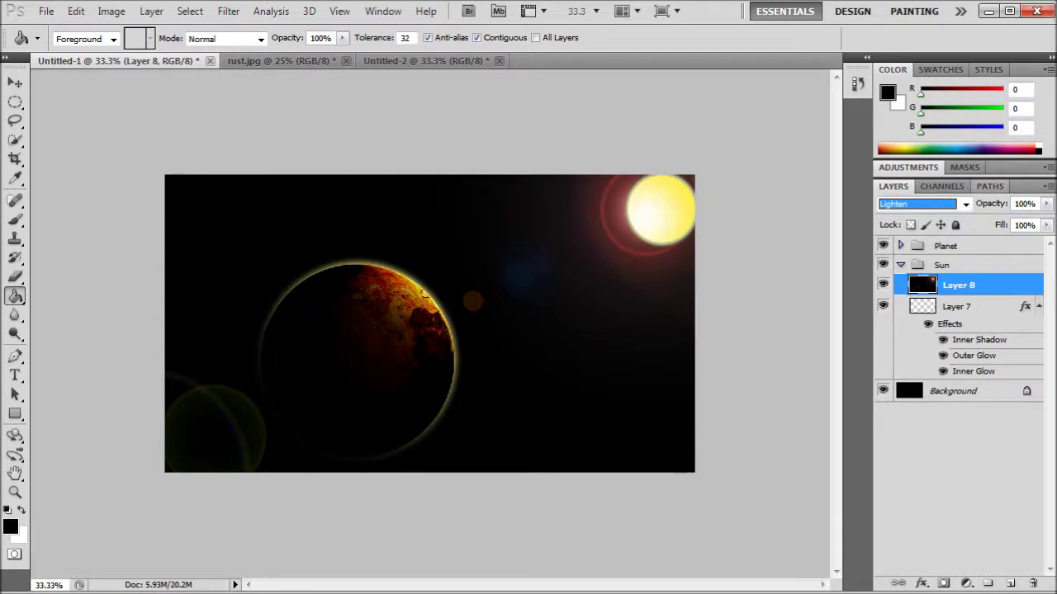